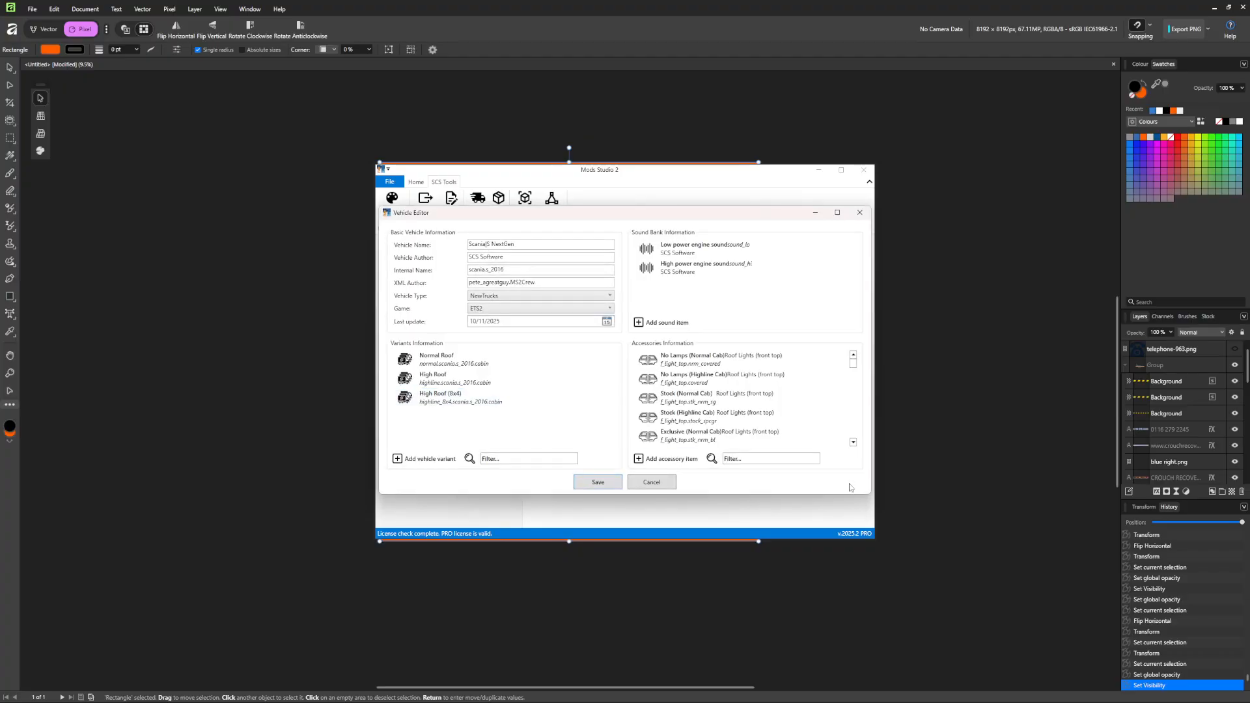
Scroll the Accessories list down to Wrecker Body and bring up the Scania Wrecker project folder.
scroll(854, 369, "down", 6)
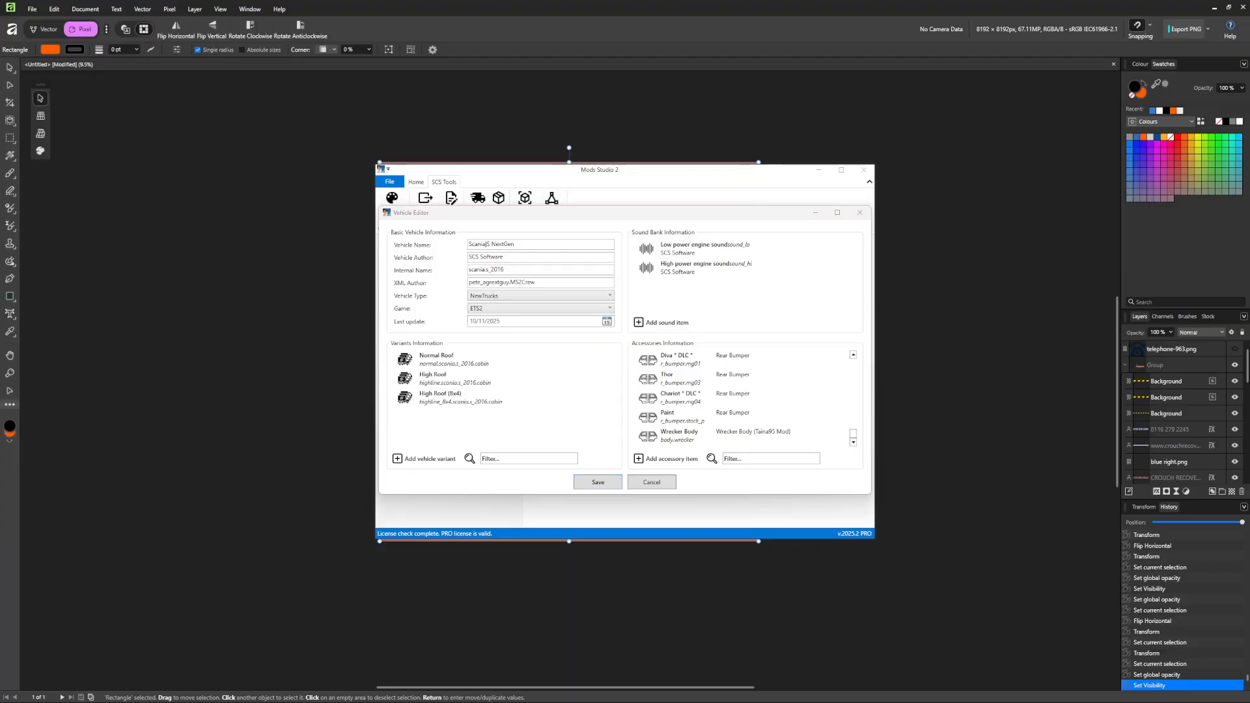
key("alt+Tab")
left_click_drag(693, 41, 651, 76)
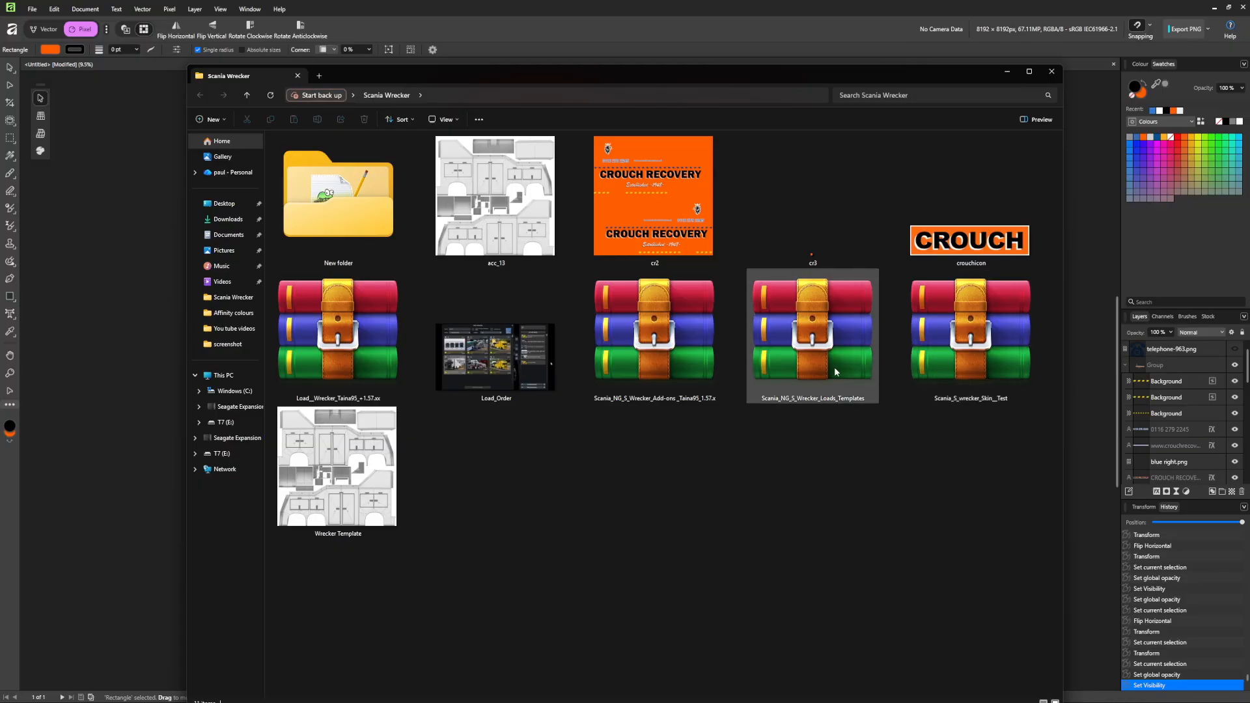
Open the wrecker skin archive in WinRAR, dismiss the trial notice, and browse into vehicle\truck\upgrade\paintjob.
double_click(972, 363)
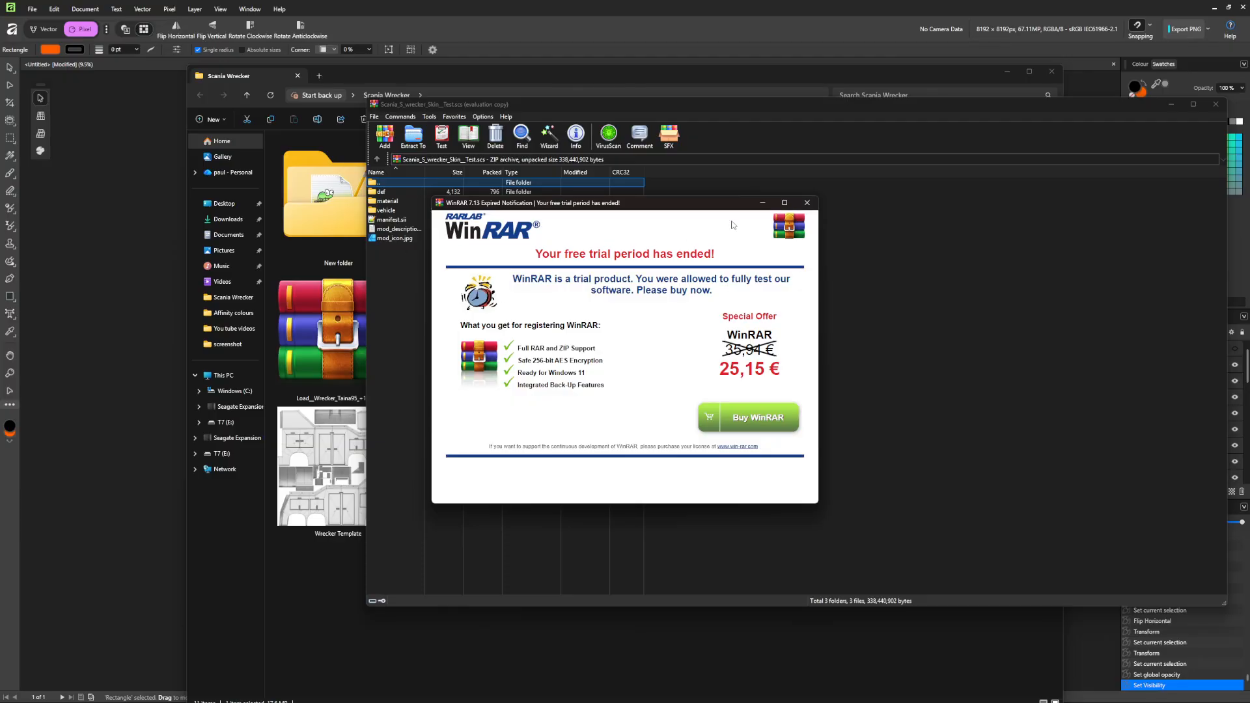
left_click(806, 203)
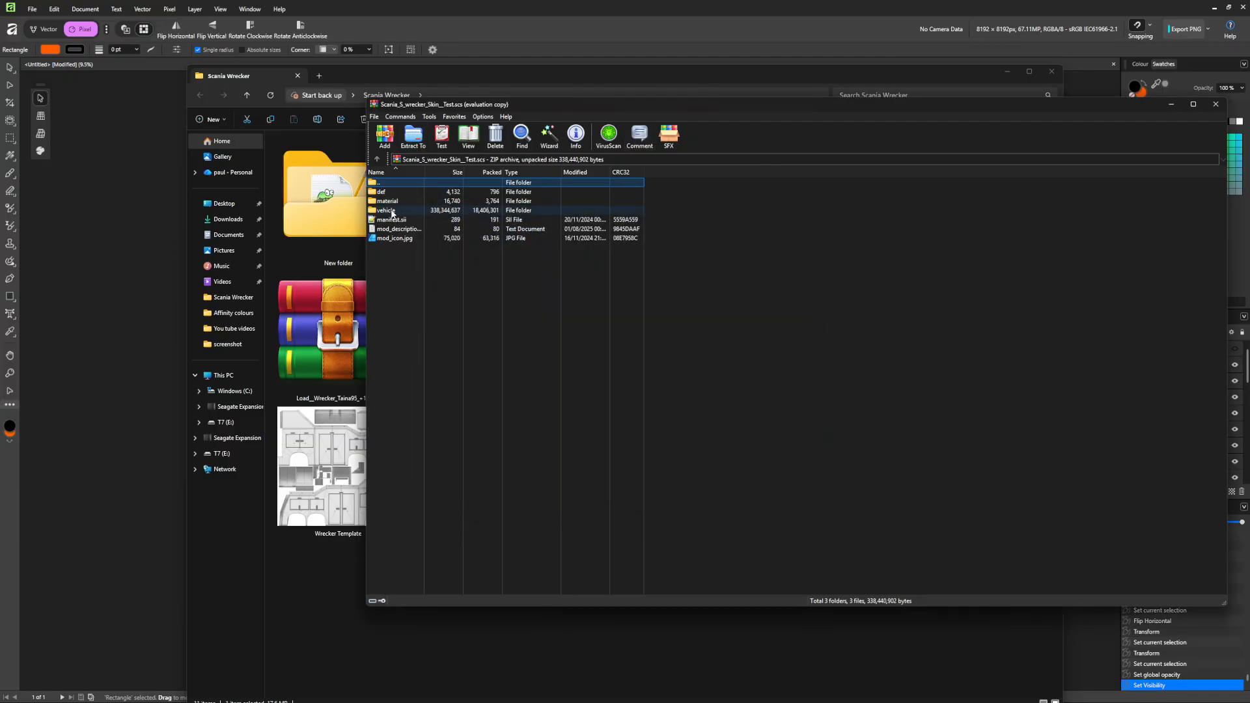
double_click(391, 213)
double_click(391, 192)
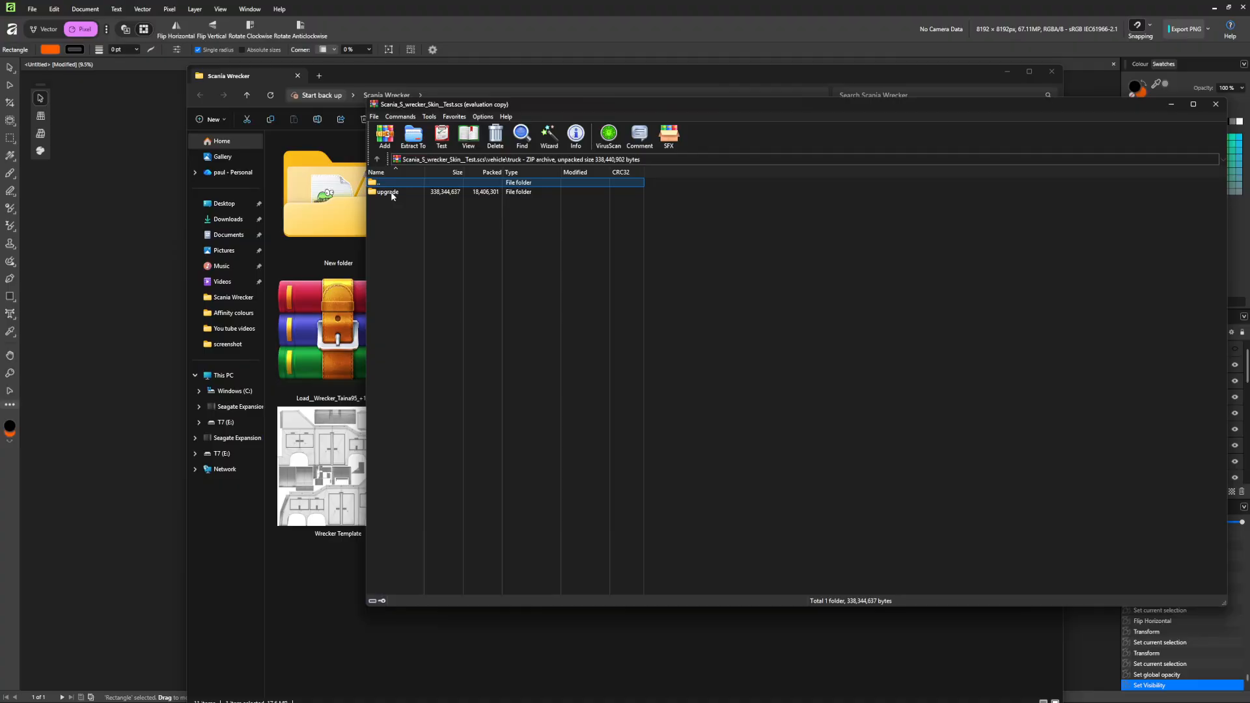
double_click(392, 193)
double_click(391, 193)
Continue into scania_s_2016\scwrecker\accessories and open acc_13.dds in Paint.NET.
left_click(391, 192)
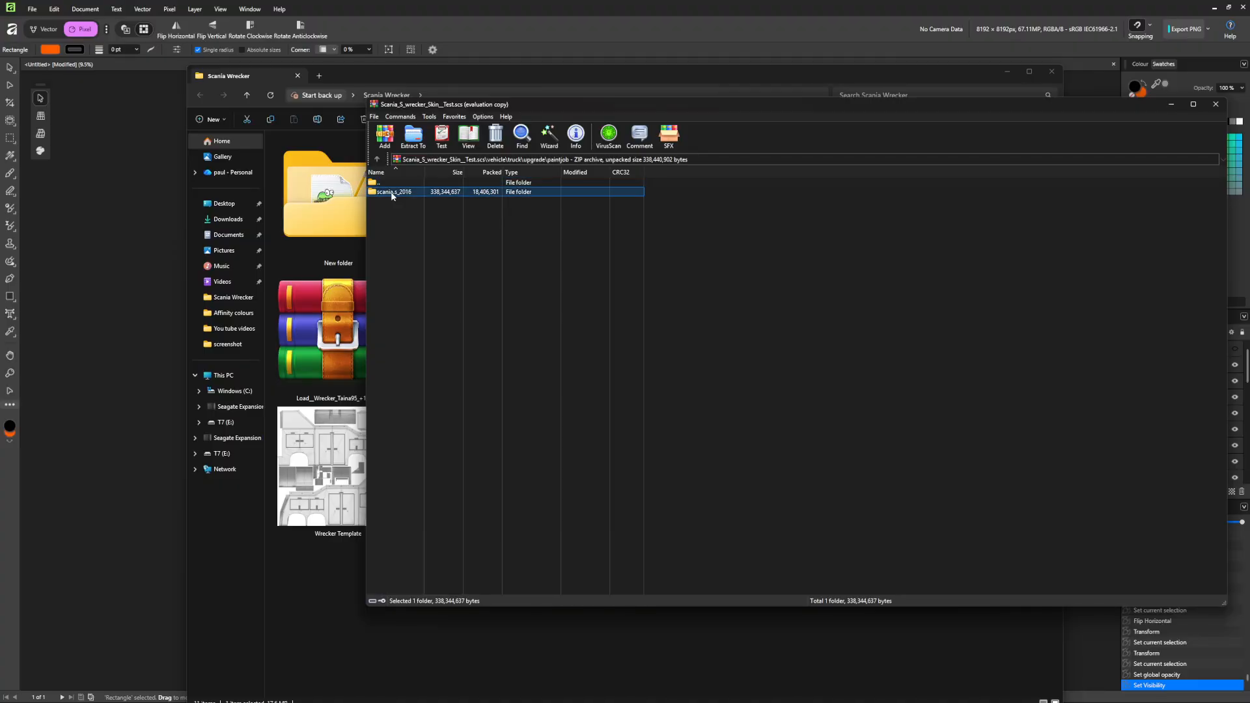
double_click(392, 192)
double_click(391, 192)
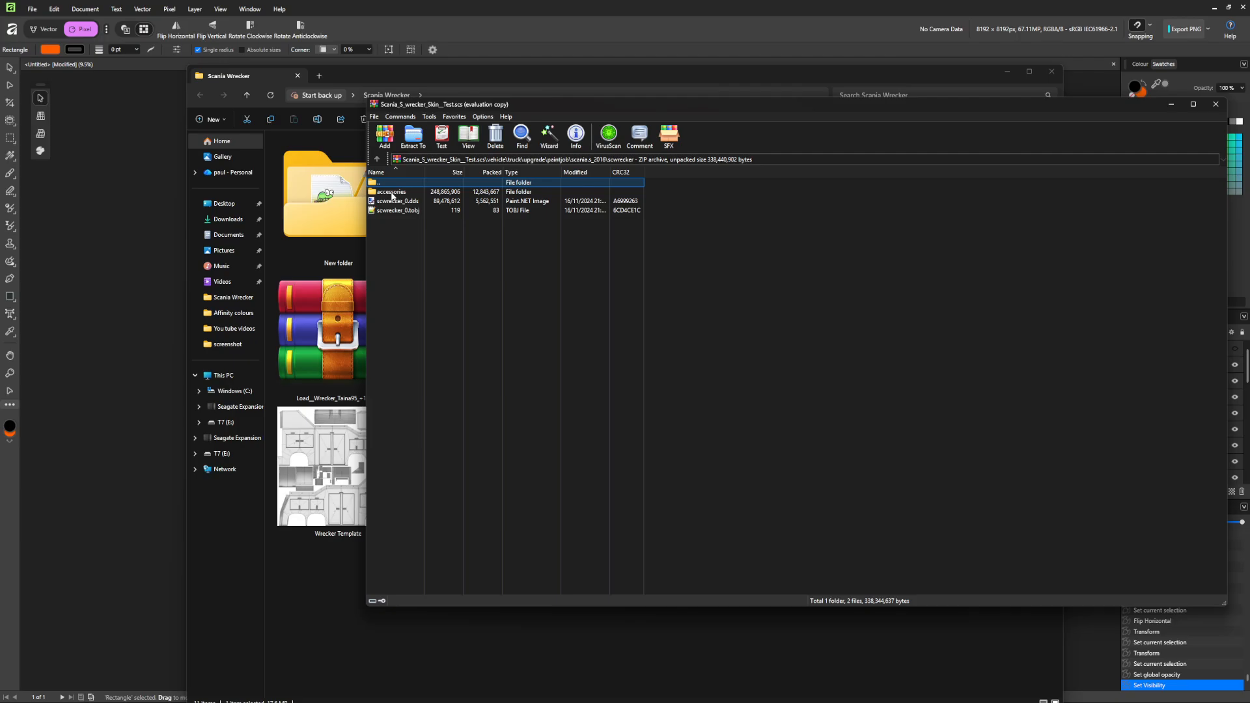
double_click(391, 192)
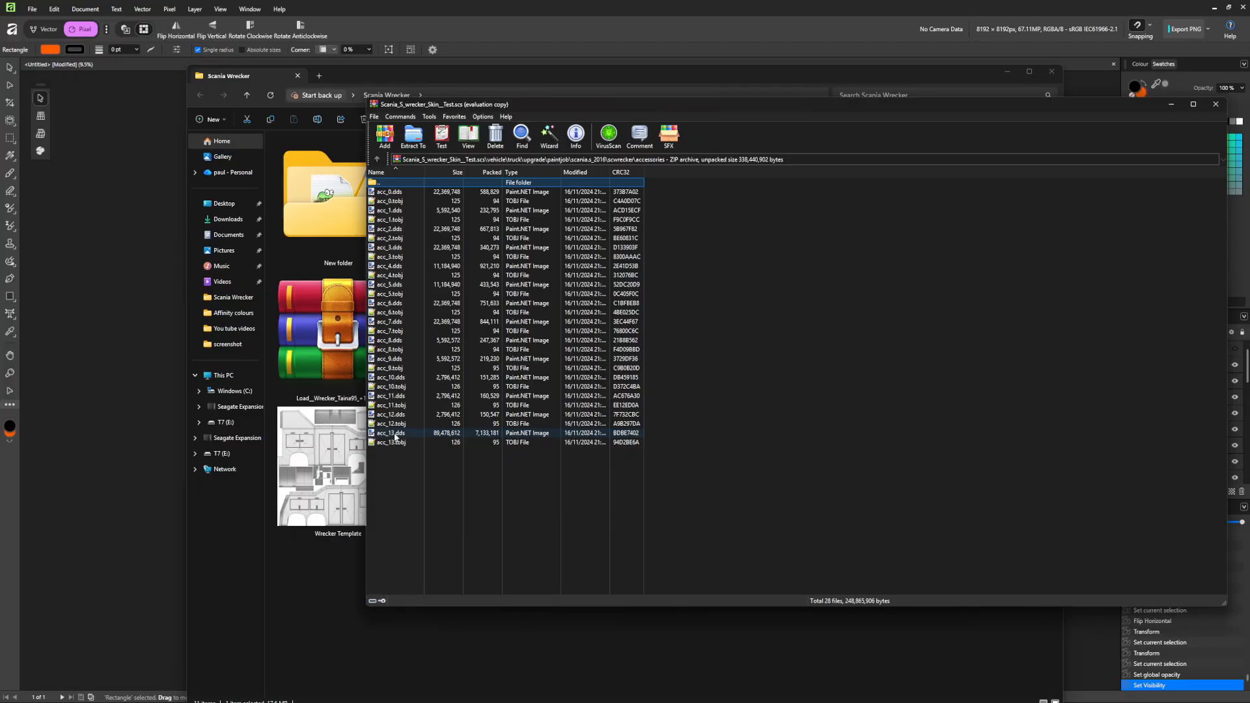
left_click(395, 434)
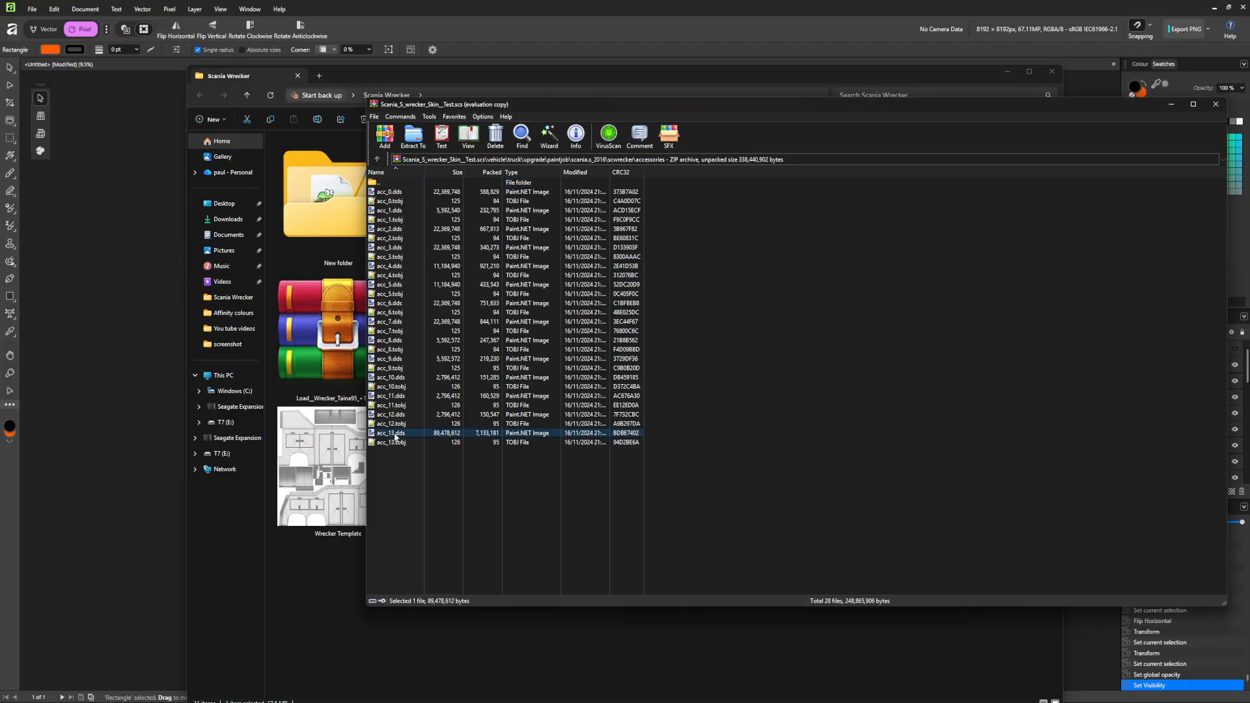
double_click(395, 434)
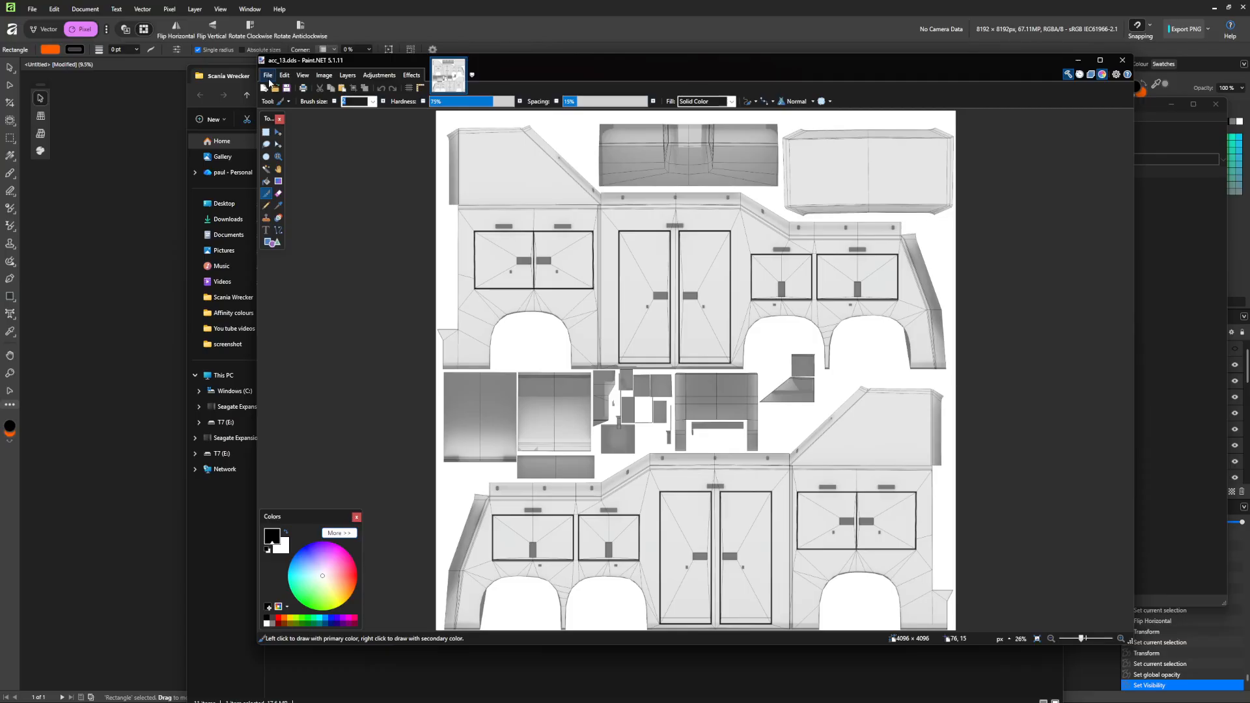
Check Paint.NET's File menu for the acc_13 texture, then return to the Affinity livery document.
left_click(268, 76)
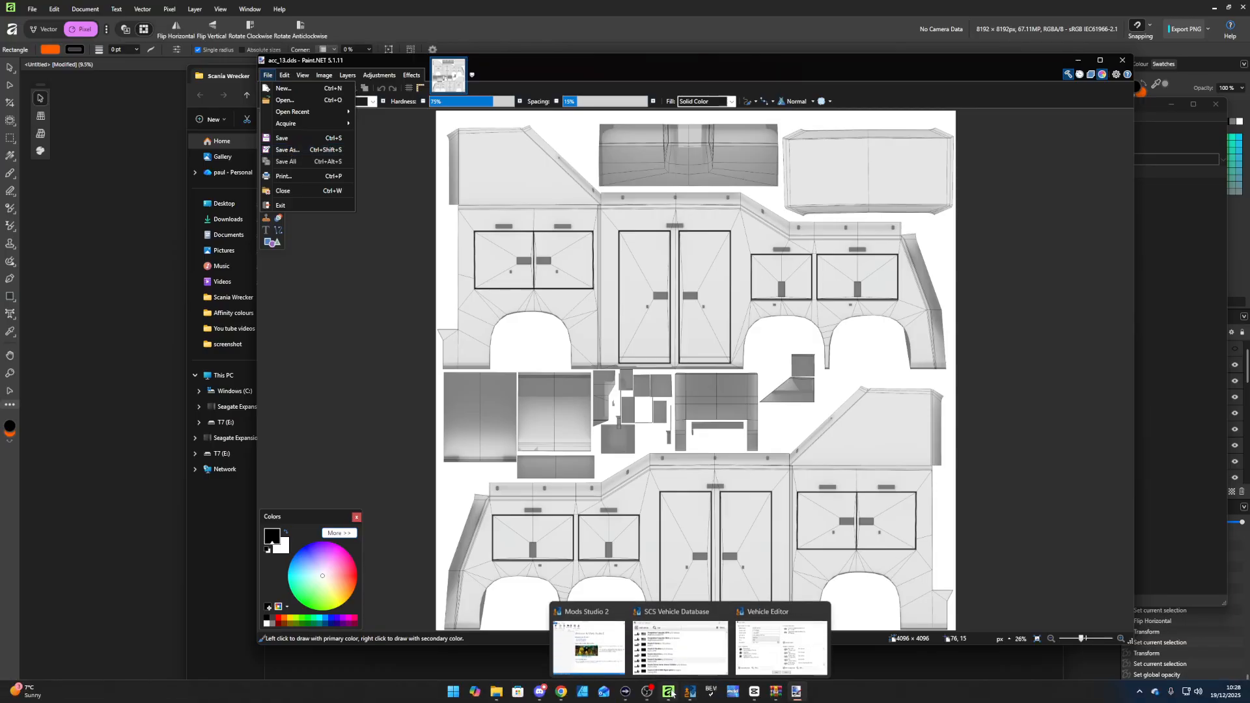
left_click(670, 693)
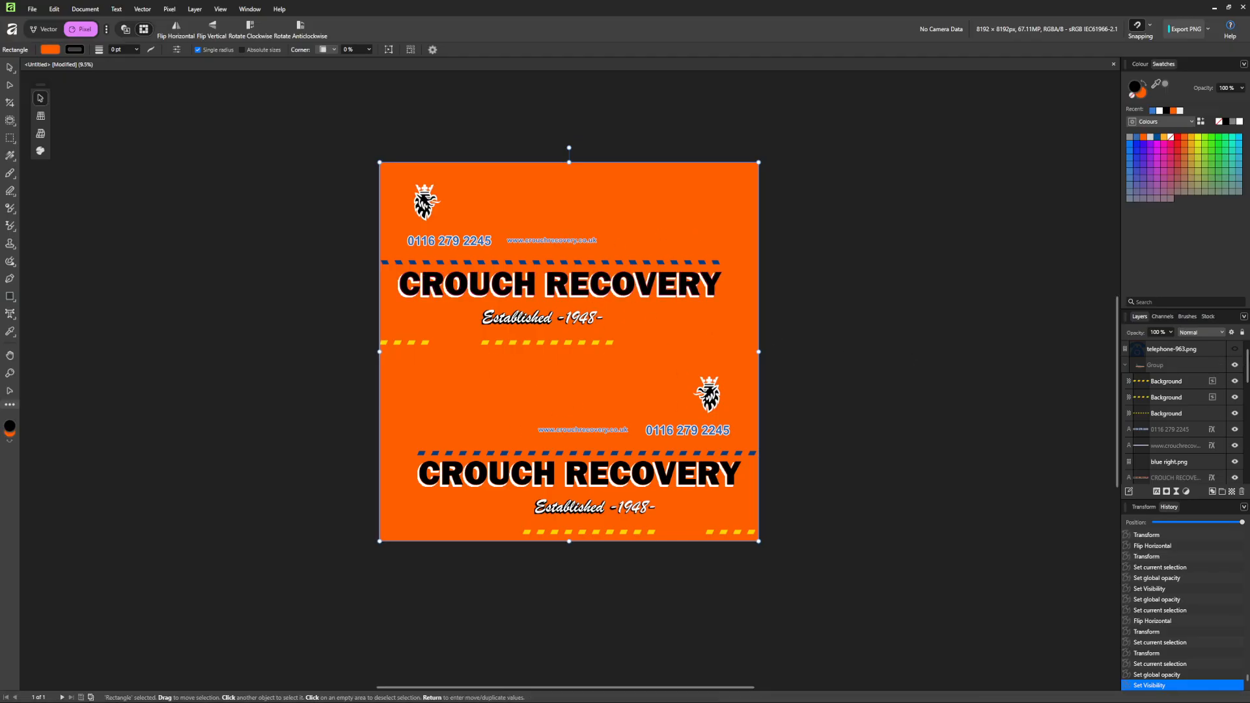
Hide the orange fill layer to check the wrecker template beneath, then show it again.
left_click_drag(1247, 366, 1248, 460)
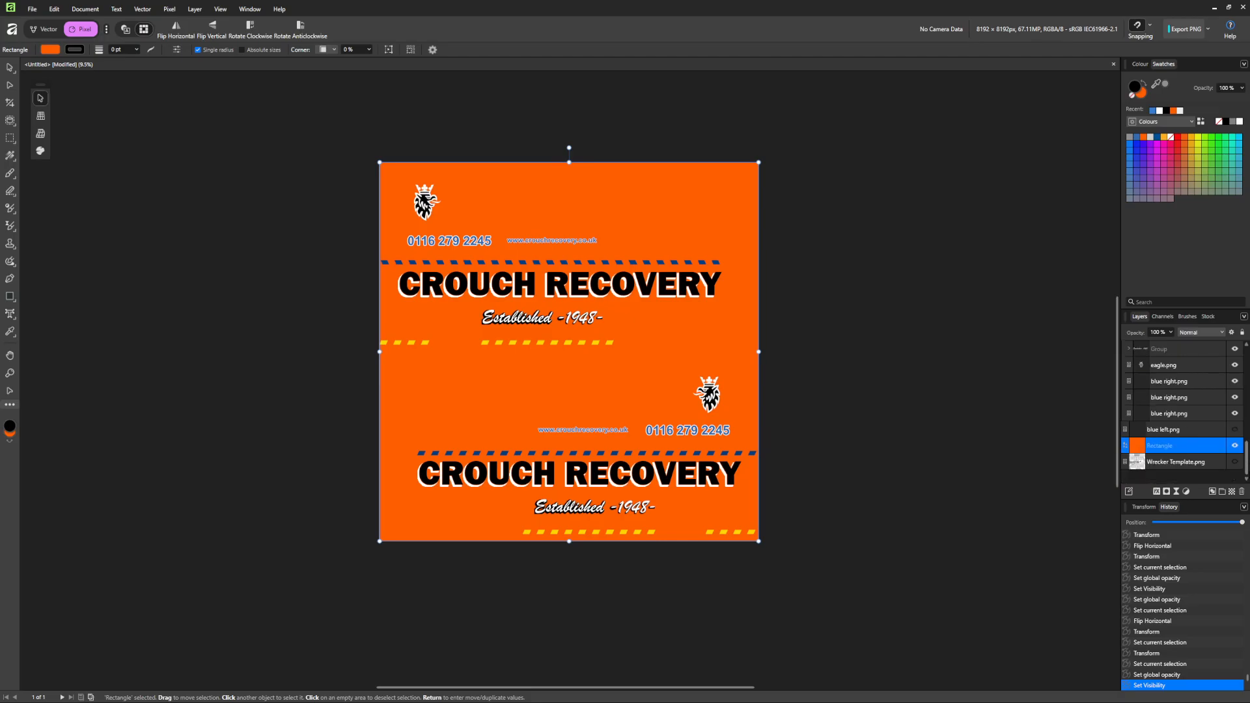
left_click(1237, 448)
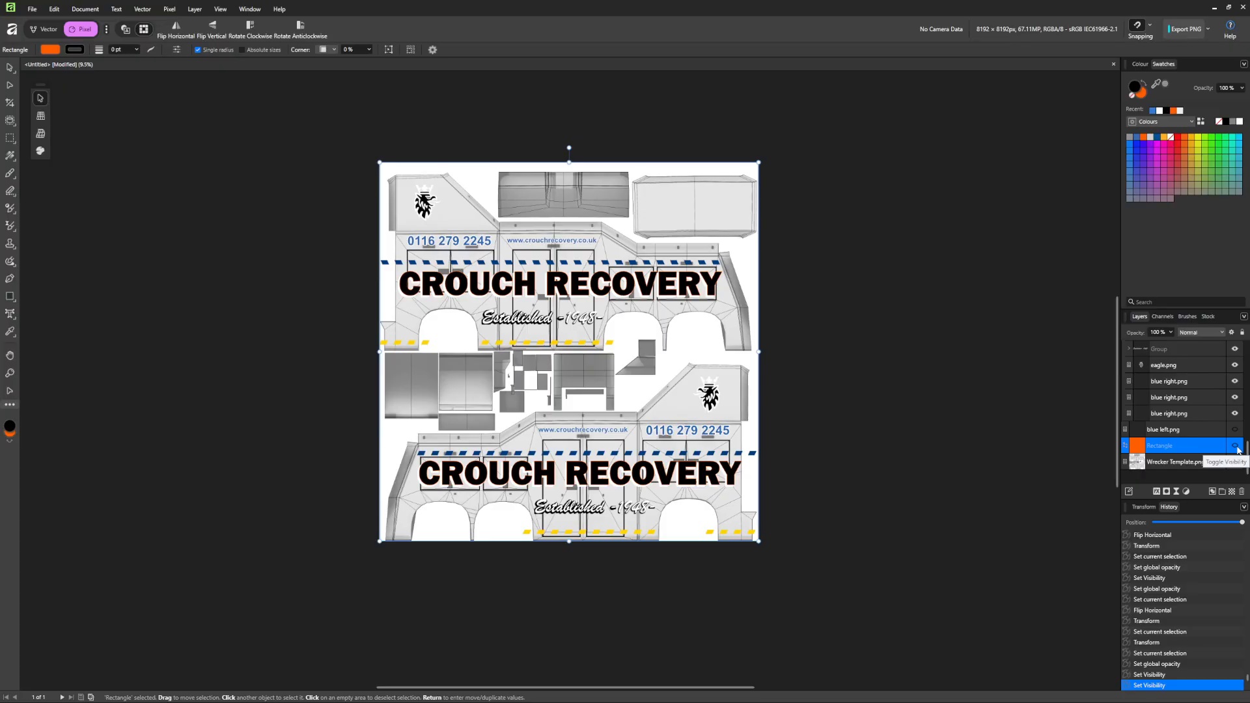
left_click(1237, 448)
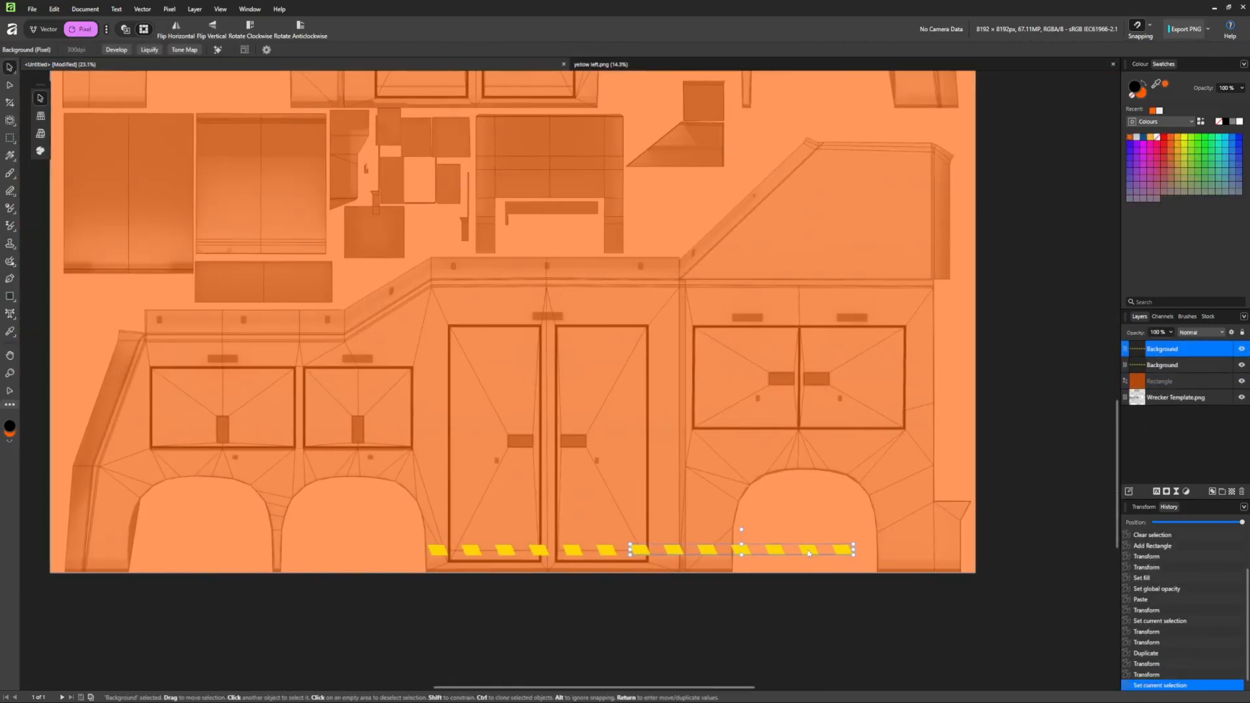
Erase the extra right-hand yellow stripes, shift the stripes about 40 px left, and copy the top stripe layer.
left_click(10, 138)
mouse_move(861, 533)
left_mouse_down()
mouse_move(730, 565)
mouse_move(850, 550)
left_mouse_up()
left_click(10, 191)
left_click(13, 71)
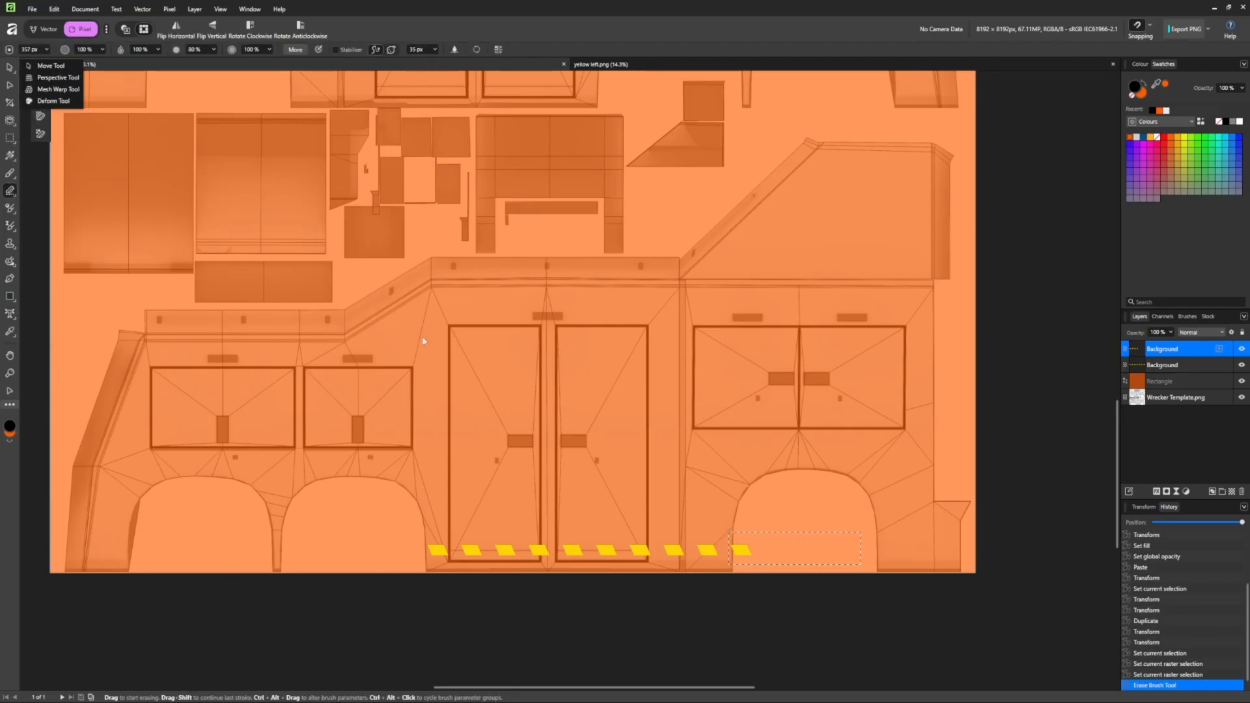
key("ctrl+d")
left_click(1175, 364)
left_click(1175, 350, "shift")
left_click_drag(702, 556, 935, 551)
left_click(682, 551)
left_click(745, 511)
Drop the blue left and right stripe images from the livery folder onto the lower body panel.
left_click(684, 690)
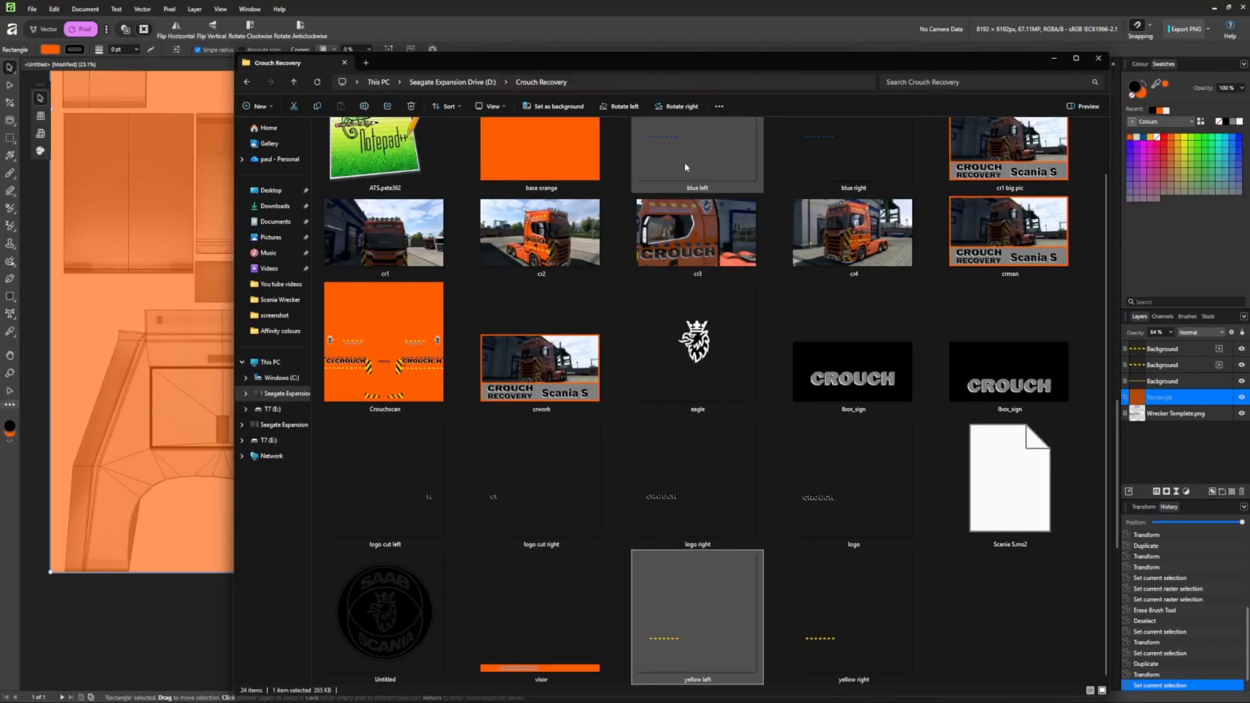
left_click_drag(685, 168, 163, 398)
scroll(450, 441, "down", 5)
left_click_drag(399, 447, 553, 377)
scroll(439, 432, "up", 4)
left_click_drag(346, 385, 337, 381)
left_click(615, 693)
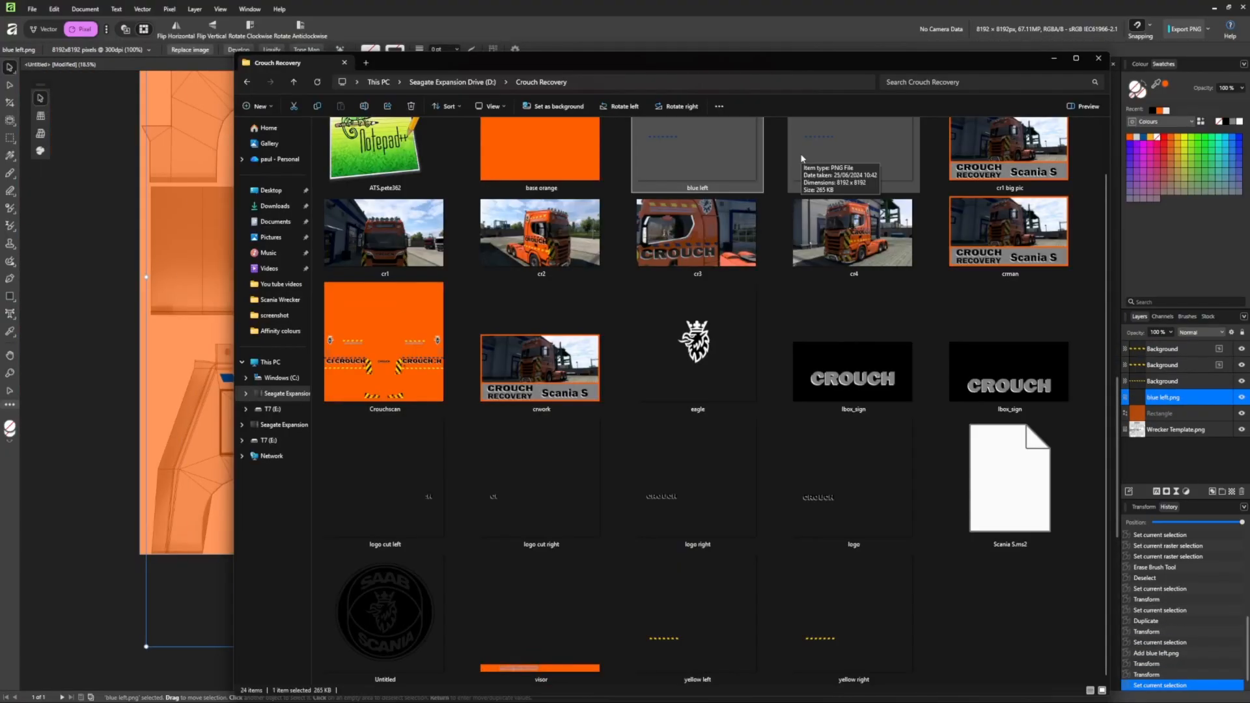
left_click_drag(802, 159, 188, 393)
left_click(1054, 59)
scroll(379, 412, "down", 5)
left_click_drag(266, 443, 499, 405)
scroll(385, 401, "up", 5)
Hide the blue left stripe layer and flip the yellow stripe layers horizontally.
left_click(1242, 414)
left_click(1176, 350)
left_click(176, 29)
left_click(1172, 366)
left_click(175, 29)
left_click(1171, 382)
left_click(176, 29)
Duplicate the blue right stripes twice with Ctrl+J to extend the row across the panel.
left_click(338, 405)
key("ctrl+j")
scroll(544, 478, "down", 2)
key("ctrl+j")
key("ctrl+j")
left_click(488, 580)
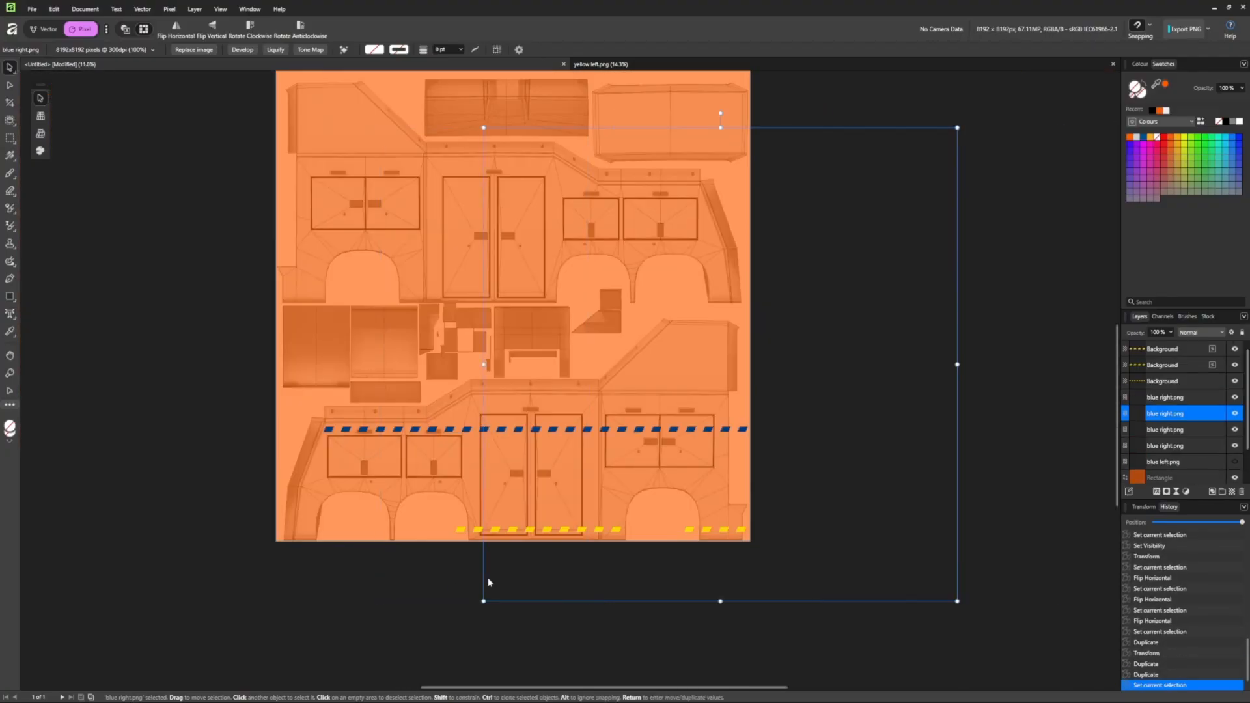
key("alt+Tab")
scroll(398, 424, "down", 2)
left_click(1054, 59)
Add 96 pt 'CROUCH RECOVERY' text in Franklin Gothic Heavy Bold Italic on the lower body panel.
left_click(10, 314)
left_click(342, 462)
left_click(196, 50)
left_click(178, 229)
type("CROUCH RECOVERY")
left_click(108, 50)
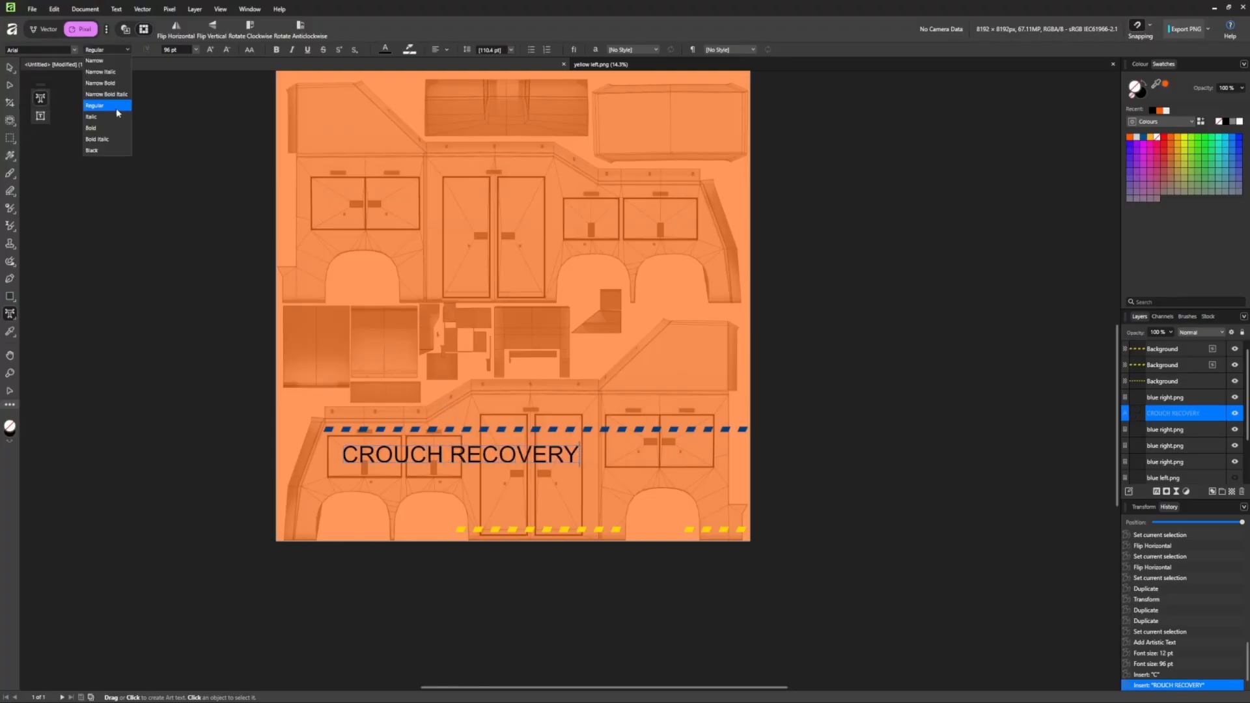
left_click(10, 68)
left_click(108, 50)
left_click(98, 140)
left_click(74, 50)
scroll(91, 195, "down", 10)
left_click(97, 224)
Enlarge the CROUCH RECOVERY text and position it across the door panels.
left_click_drag(660, 439, 720, 365)
left_click_drag(573, 450, 573, 459)
left_click_drag(343, 473, 321, 475)
left_click_drag(559, 459, 564, 455)
Give the text a white outer shadow with higher opacity, radius, intensity and offset.
right_click(565, 456)
left_click(590, 211)
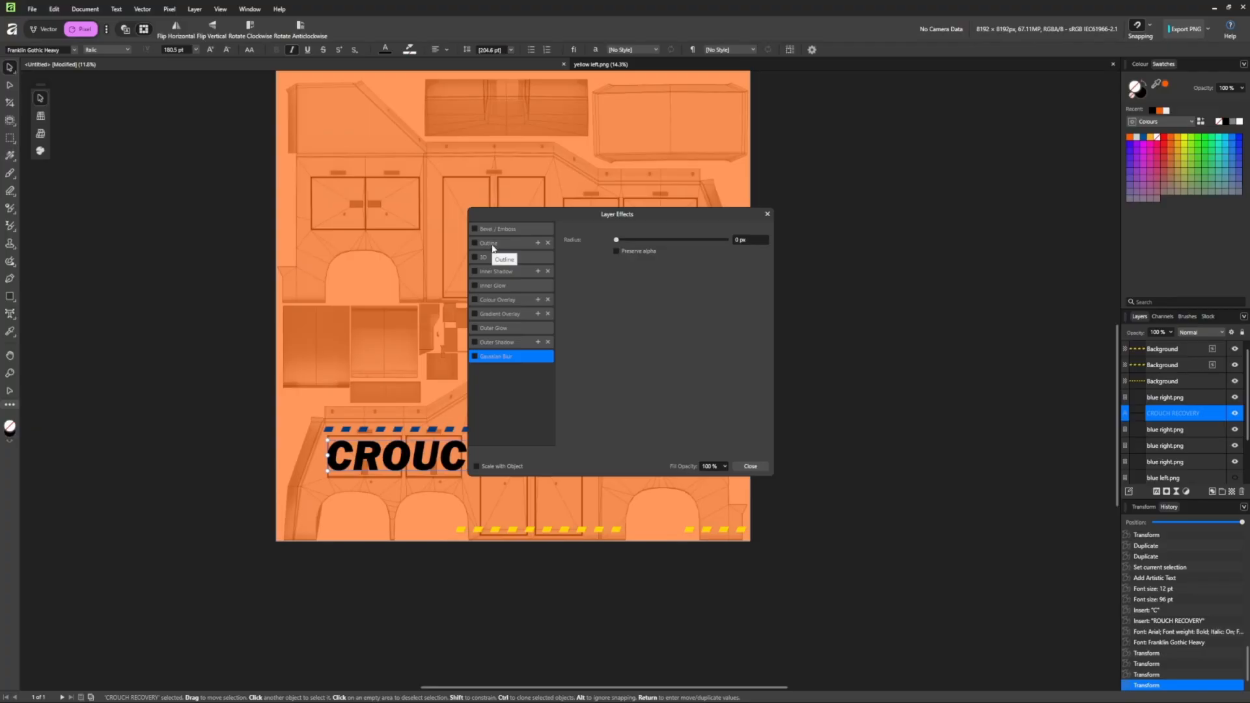
left_click(475, 342)
left_click(627, 302)
left_click_drag(699, 253, 726, 253)
left_click_drag(617, 265, 727, 265)
left_click_drag(616, 290, 694, 279)
left_click_drag(618, 214, 499, 122)
Refine the shadow: Normal blend, 2.6 px radius, 44.1 px offset, full intensity, adjusted angle.
scroll(347, 456, "up", 6)
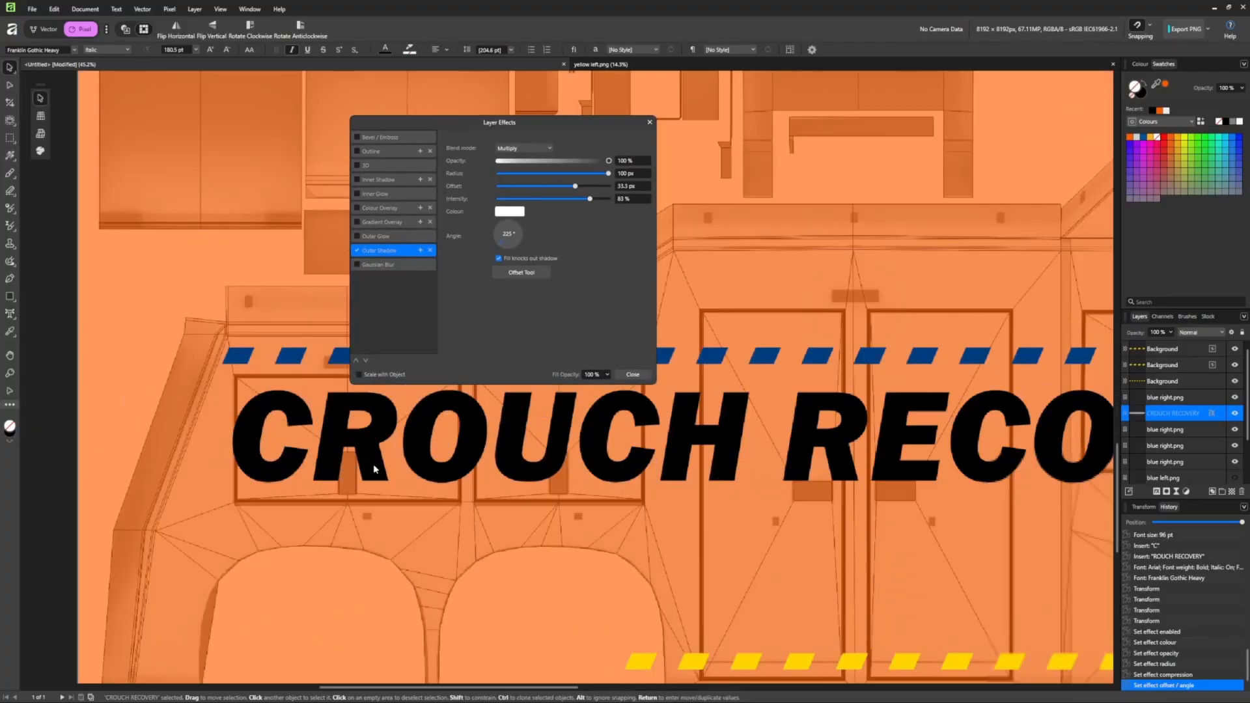
scroll(375, 470, "up", 2)
left_click(525, 147)
left_click(526, 161)
left_click_drag(590, 199, 525, 198)
left_click_drag(575, 187, 528, 173)
left_click_drag(525, 198, 610, 199)
mouse_move(589, 187)
left_mouse_down()
mouse_move(545, 187)
mouse_move(567, 187)
left_mouse_up()
left_click_drag(506, 234, 503, 246)
left_click_drag(567, 187, 592, 187)
Add an orange outline to the CROUCH RECOVERY text.
left_click(357, 151)
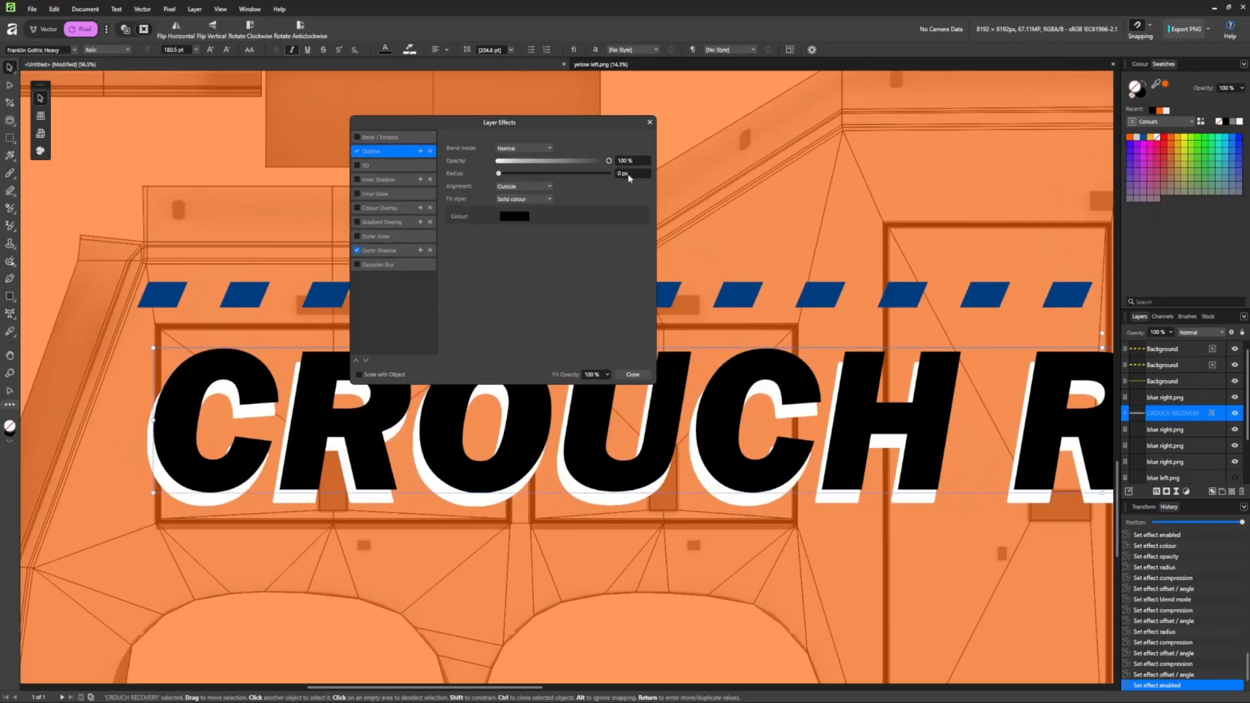
scroll(629, 175, "up", 3)
scroll(637, 176, "down", 3)
left_click(516, 217)
left_click(478, 230)
left_click(478, 376)
left_click(460, 259)
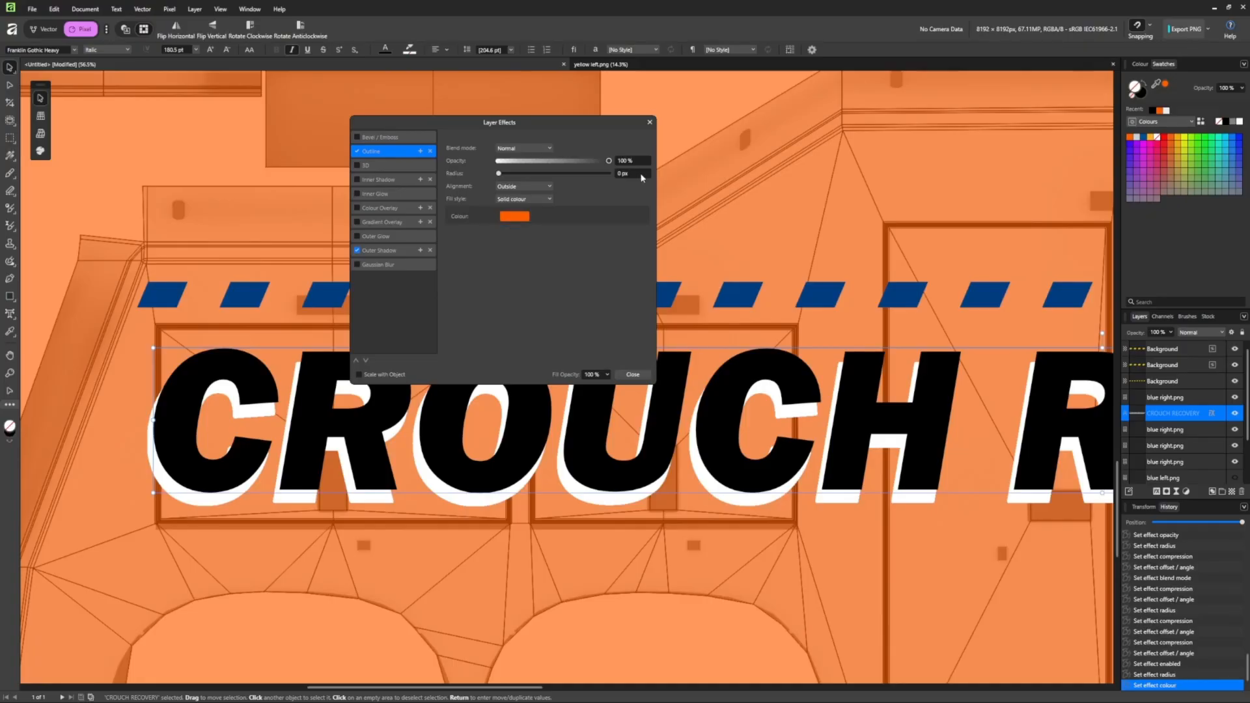
scroll(641, 175, "up", 5)
left_click(633, 374)
Fine-tune the outer shadow settings once more in Layer Effects.
scroll(600, 458, "down", 6)
scroll(768, 459, "up", 3)
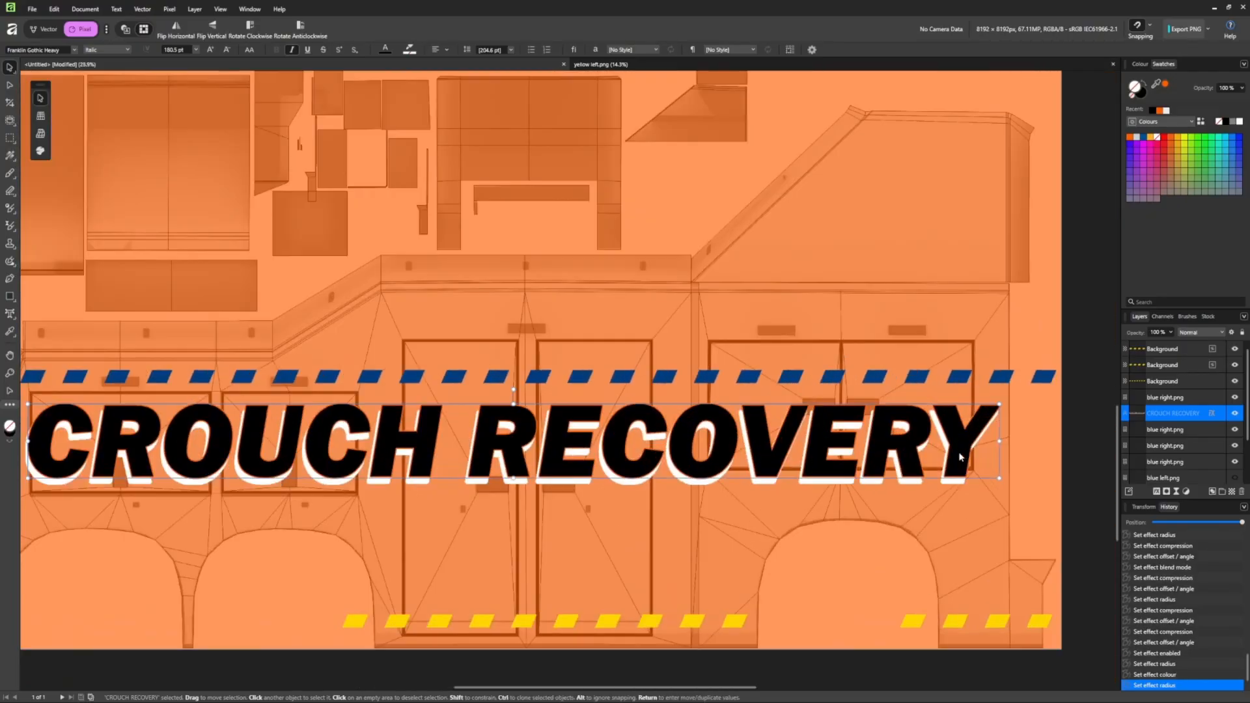
left_click(1212, 413)
left_click(379, 251)
left_click_drag(519, 175, 518, 174)
left_click_drag(505, 244, 502, 249)
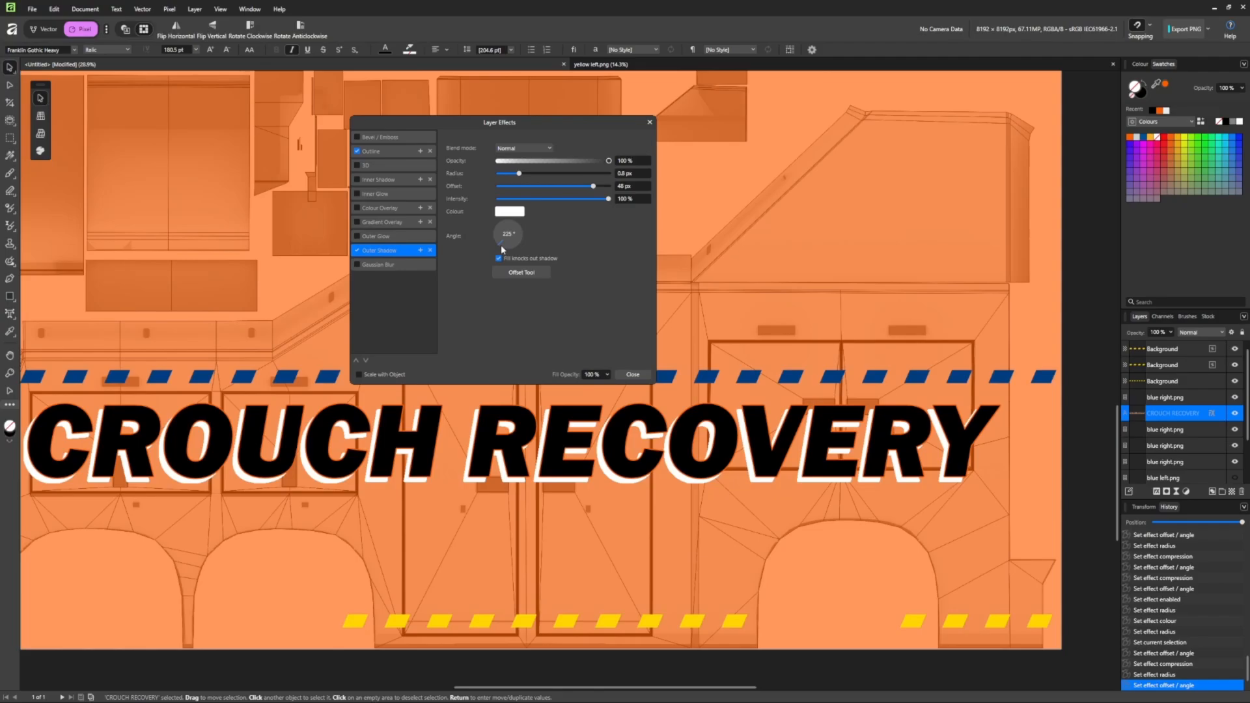
left_click(633, 375)
Browse the font list, then bring up the Crouch Recovery reference folder.
left_click(75, 49)
scroll(52, 223, "down", 15)
scroll(53, 221, "down", 15)
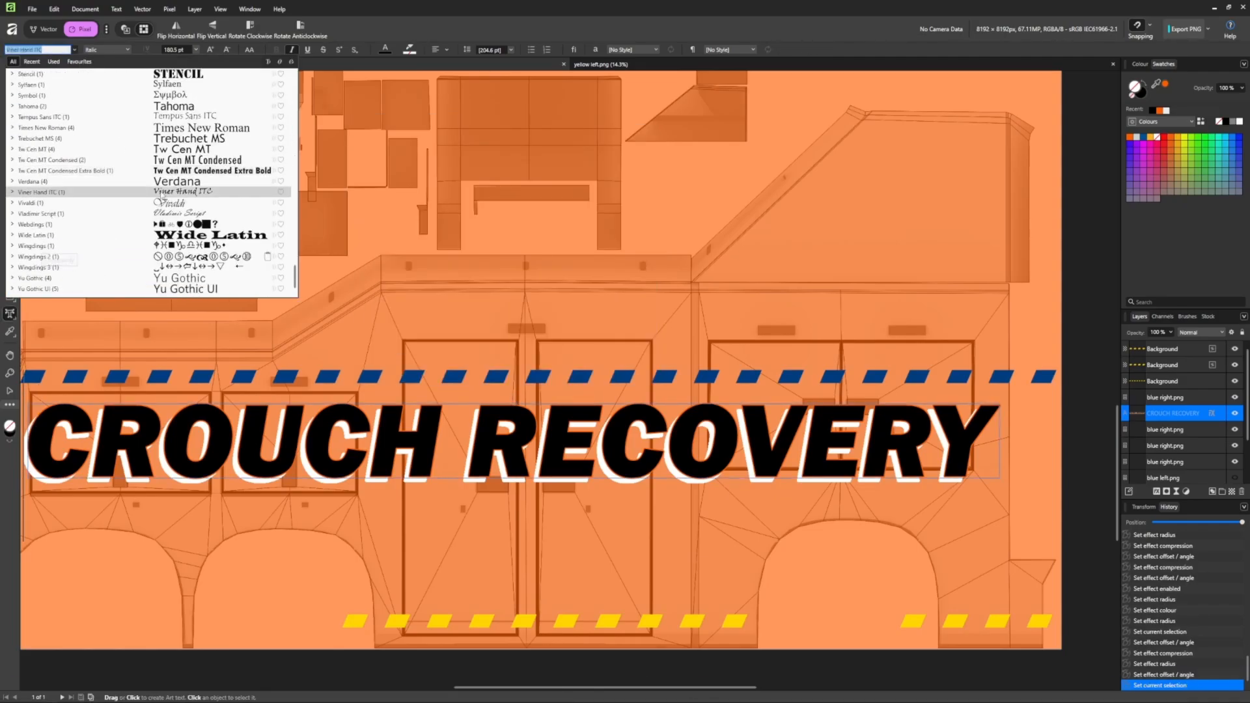
scroll(196, 195, "up", 20)
left_click(528, 693)
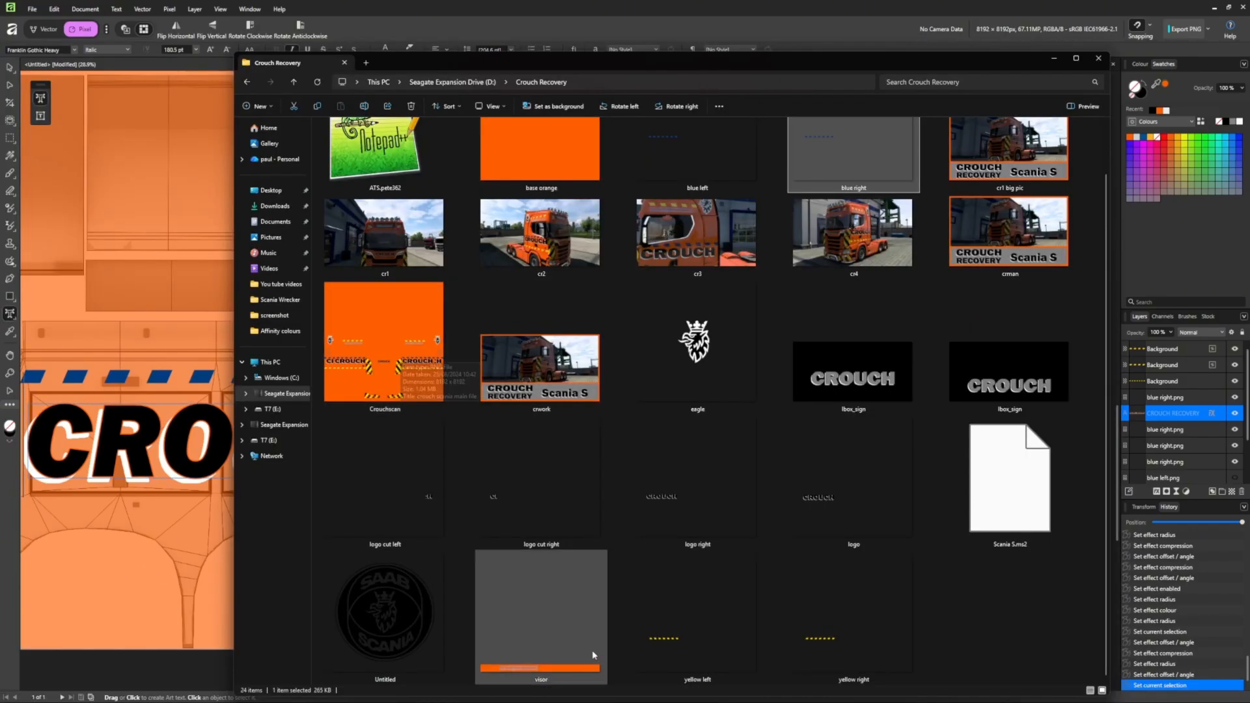
Open the Crouchscan reference and sample its blue lettering and grey colours.
double_click(383, 363)
scroll(391, 391, "up", 7)
scroll(365, 387, "down", 7)
scroll(313, 383, "up", 8)
key("i")
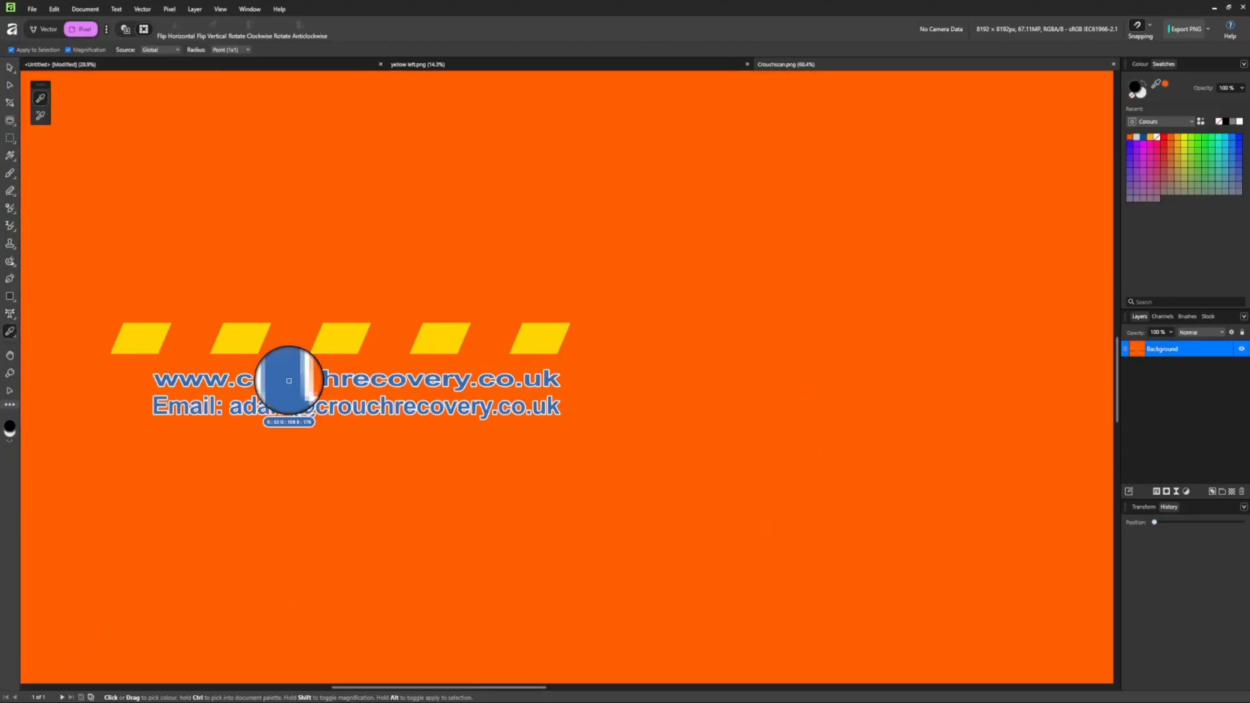
left_click(290, 380)
scroll(312, 399, "down", 8)
scroll(223, 383, "up", 17)
left_click(248, 360)
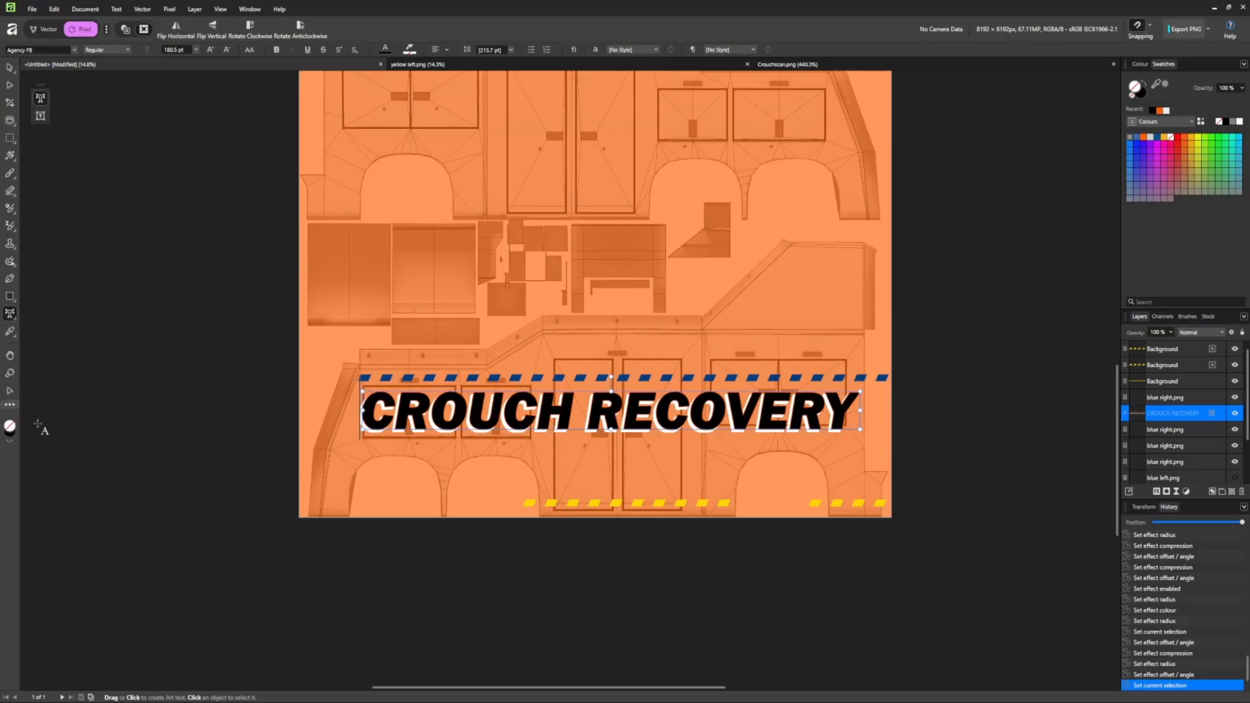
Type 'Established - 1948-' beneath CROUCH RECOVERY and browse fonts for it.
left_click(548, 459)
type("Established")
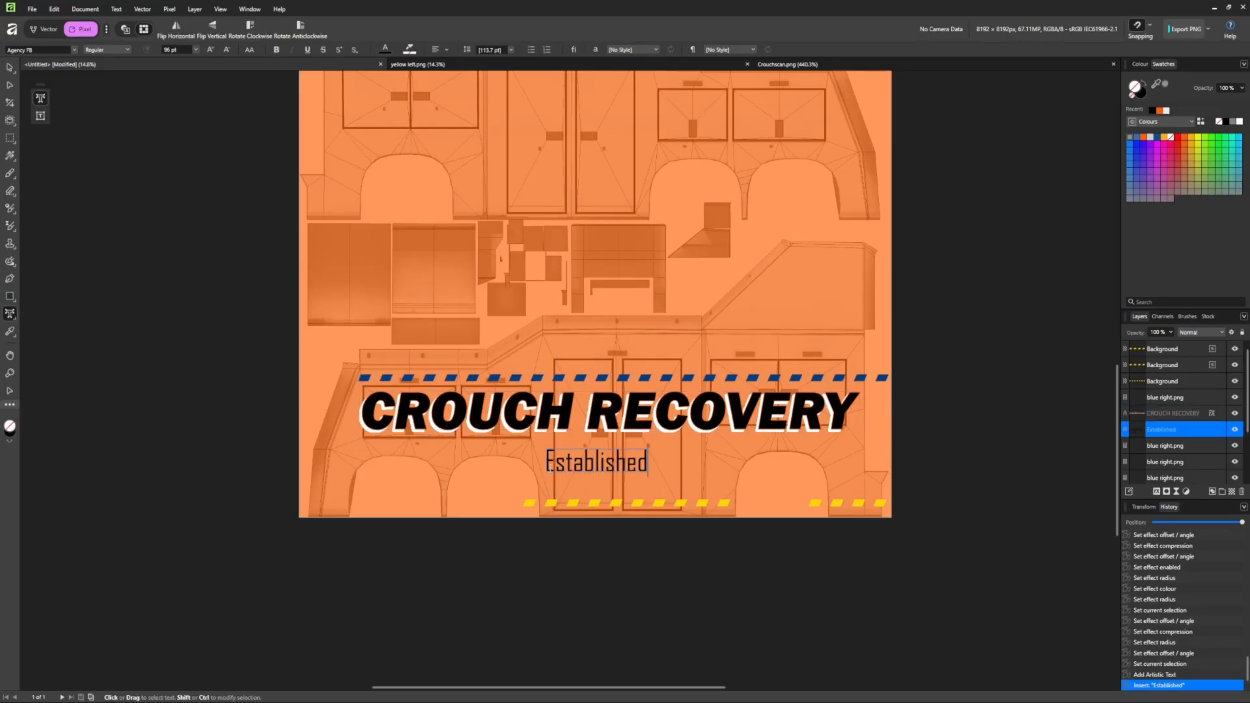
type(" _")
key("BackSpace")
type("- 1948 -")
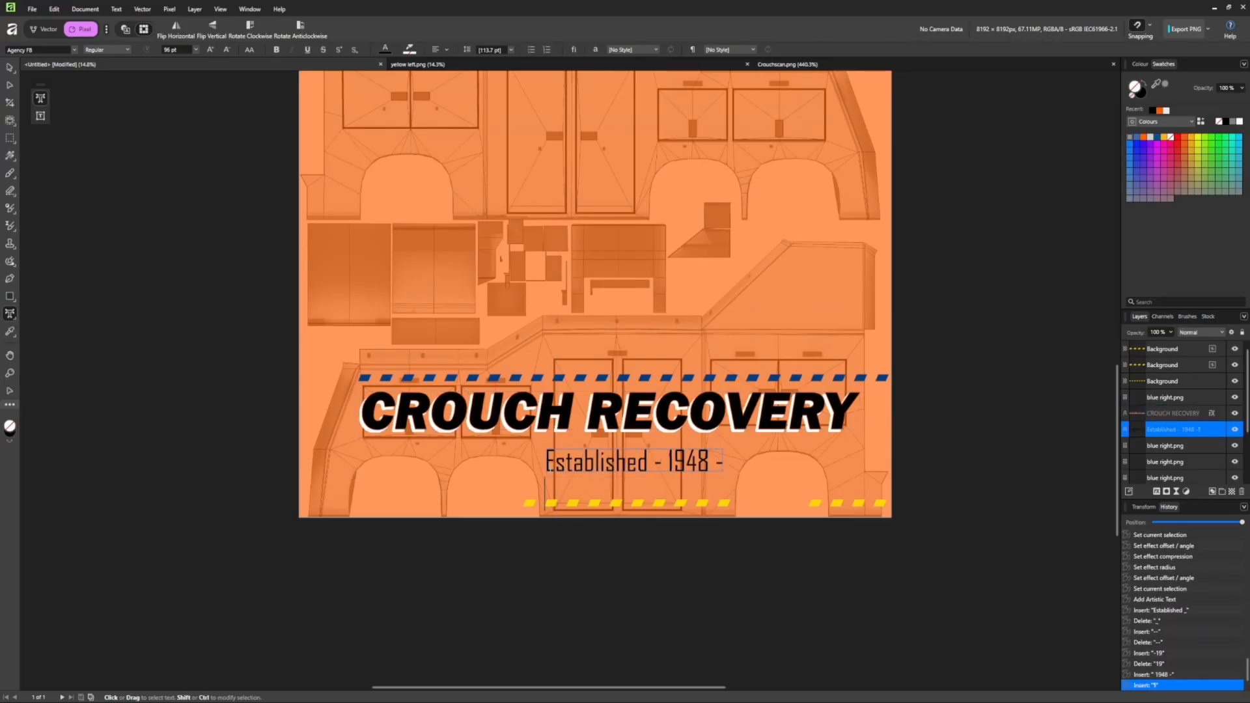
type("1")
key("BackSpace")
key("BackSpace")
key("BackSpace")
type("-")
left_click(36, 49)
scroll(150, 195, "down", 10)
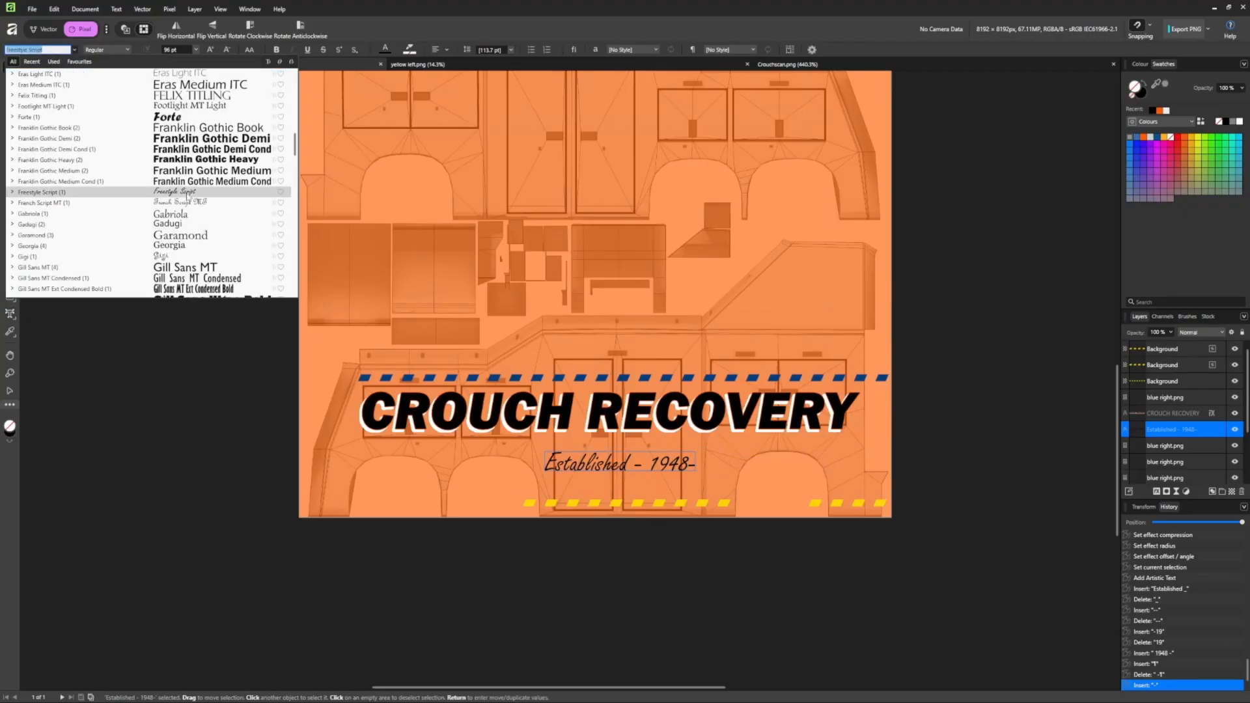
scroll(179, 226, "down", 15)
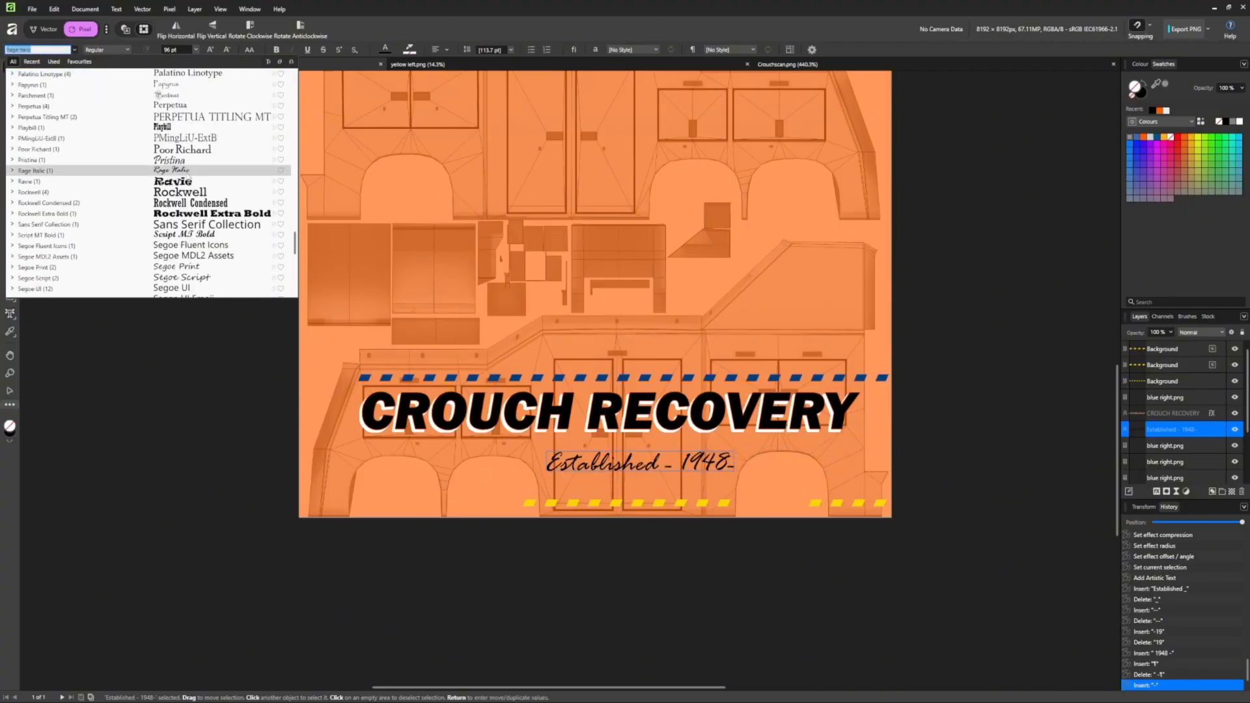
Set the Established line in Brush Script MT with a white fill.
scroll(187, 176, "down", 7)
scroll(187, 215, "up", 20)
left_click(187, 237)
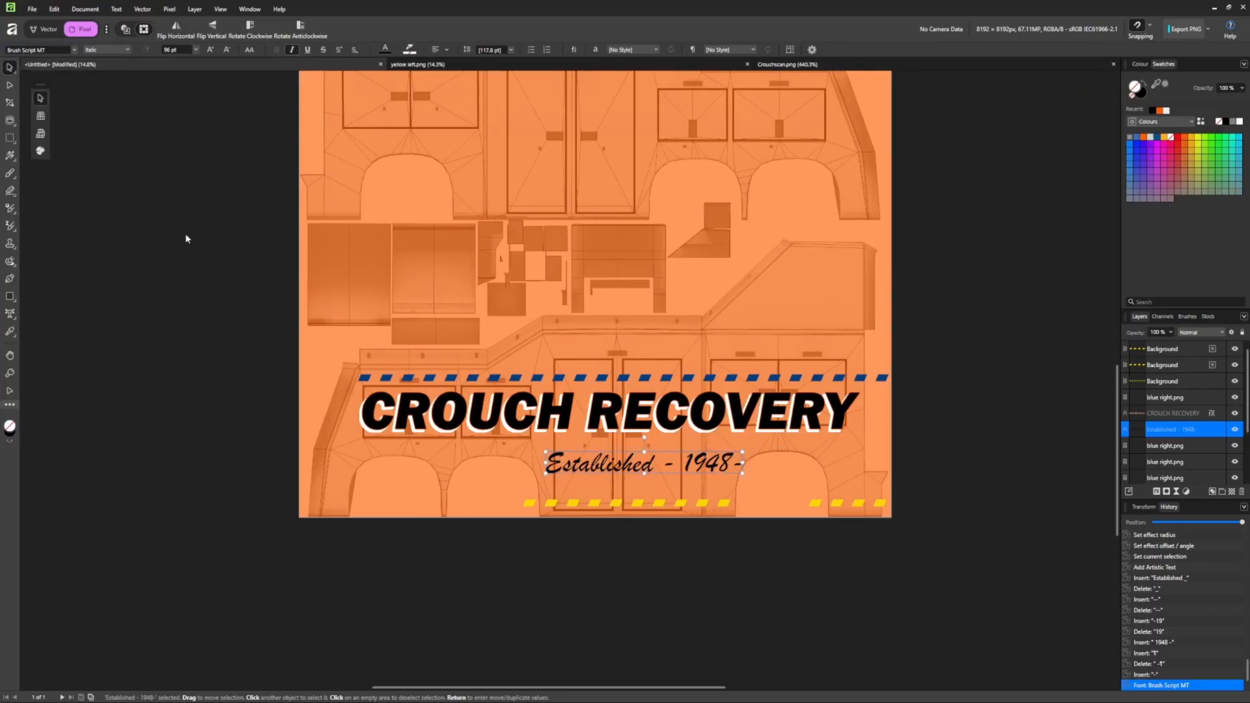
left_click(1240, 122)
Turn on an outer shadow for the Established text and set its radius and offset.
right_click(584, 473)
left_click(619, 280)
left_click(357, 250)
left_click(384, 251)
left_click_drag(498, 173, 578, 174)
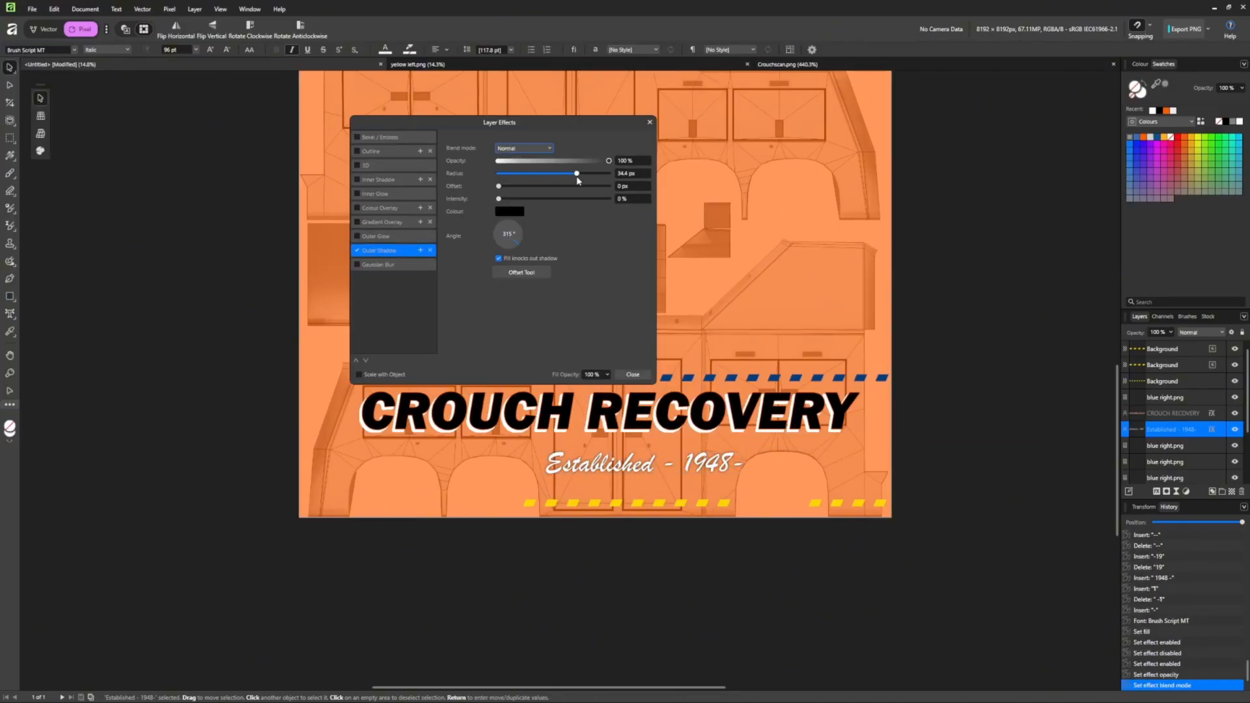
left_click_drag(498, 199, 545, 199)
scroll(583, 460, "up", 5)
left_click_drag(497, 186, 609, 173)
Make the Established shadow hard-edged at full intensity, angled at 225°.
left_click_drag(546, 186, 508, 186)
left_click_drag(546, 198, 578, 186)
left_click_drag(609, 173, 475, 170)
left_click_drag(515, 242, 500, 246)
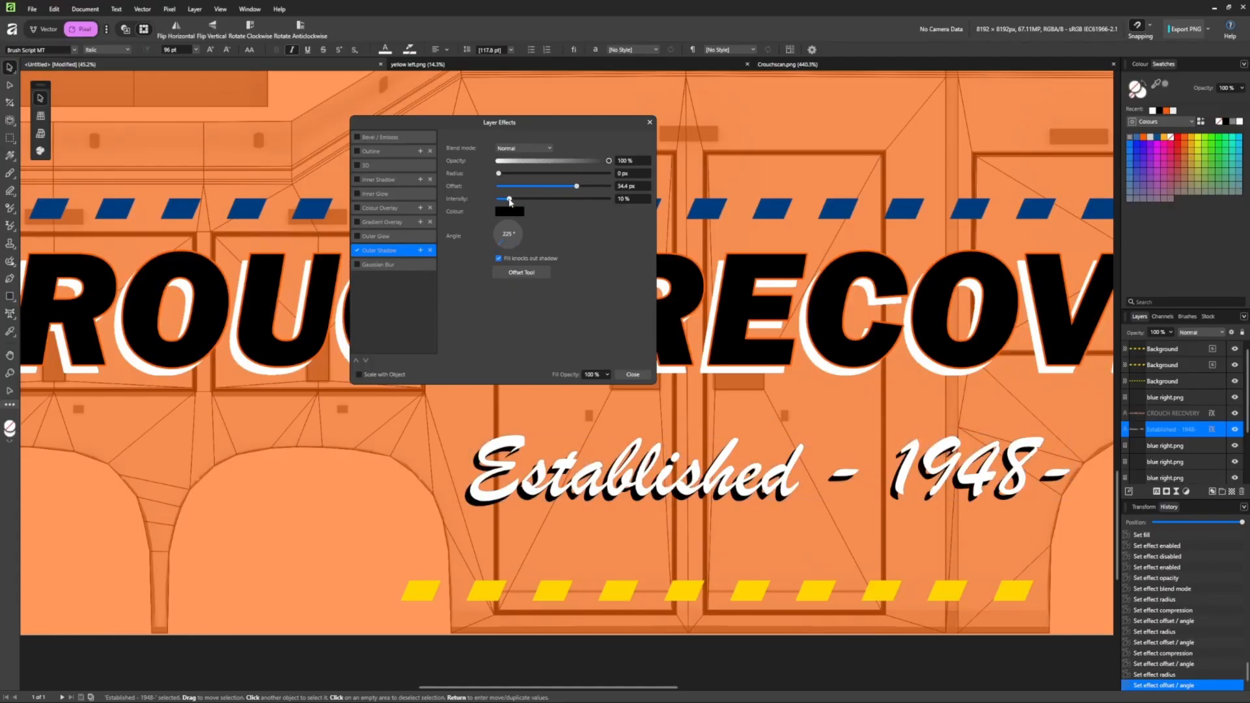
left_click_drag(578, 187, 560, 187)
left_click_drag(510, 199, 610, 204)
left_click_drag(499, 173, 530, 173)
left_click(633, 375)
Nudge the Established line into position and fix the spacing around its hyphen.
scroll(545, 512, "down", 2)
left_click(543, 512)
scroll(501, 520, "down", 2)
left_click_drag(586, 498, 582, 498)
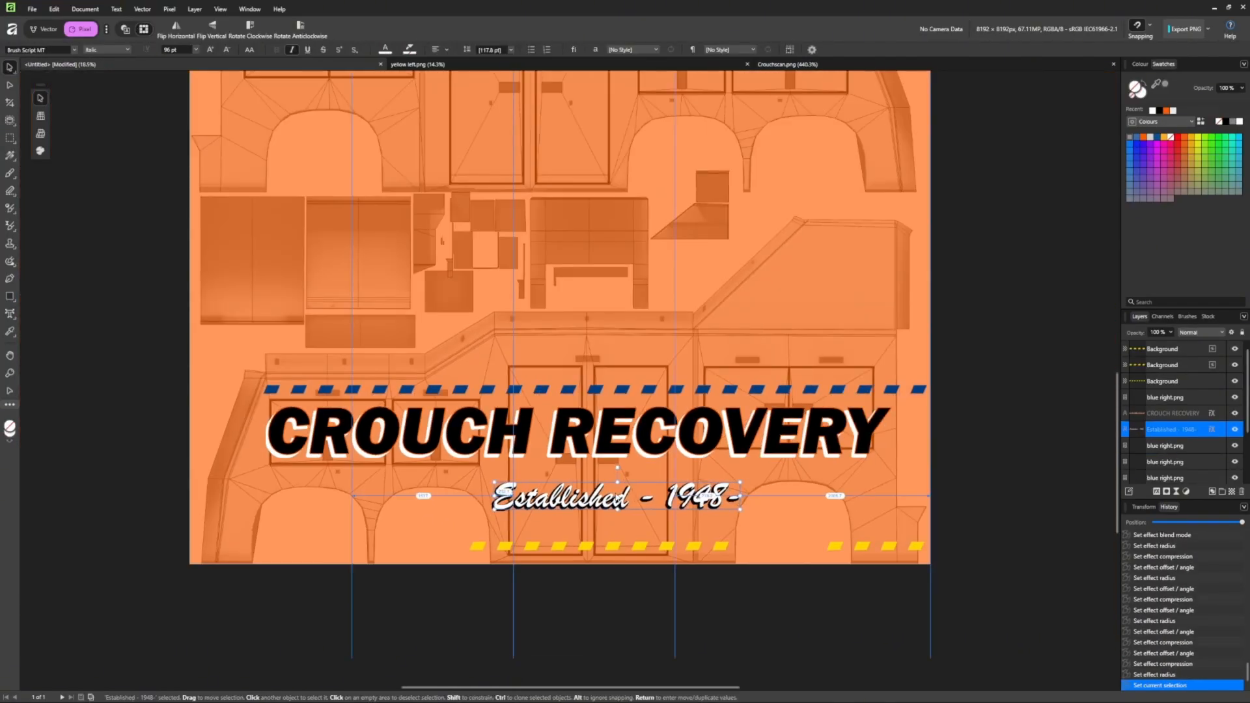
double_click(653, 498)
key("BackSpace")
type("-")
key("shift+Left")
key("BackSpace")
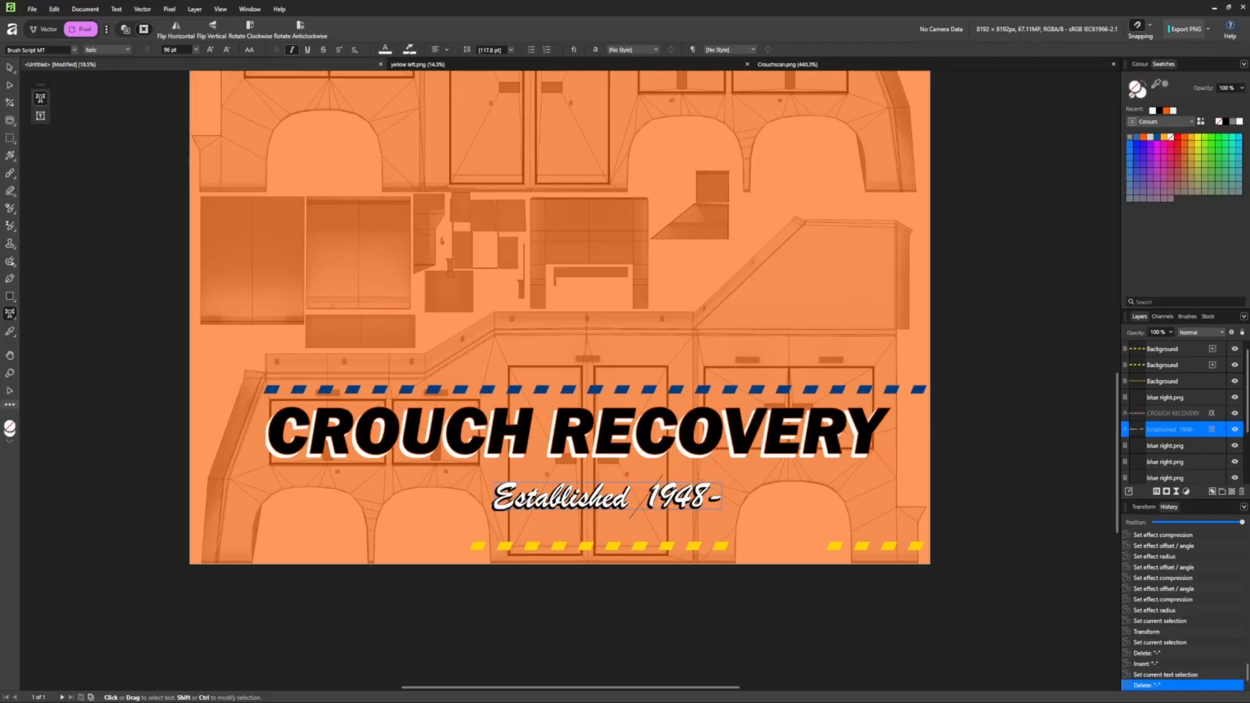
type("-")
key("Escape")
Remove 1948- from the line and place 1948 as separate text beside 'Established -'.
key("BackSpace")
key("BackSpace")
key("BackSpace")
key("BackSpace")
key("BackSpace")
left_click(9, 68)
left_click(652, 606)
left_click(10, 314)
left_click(329, 297)
type("1948")
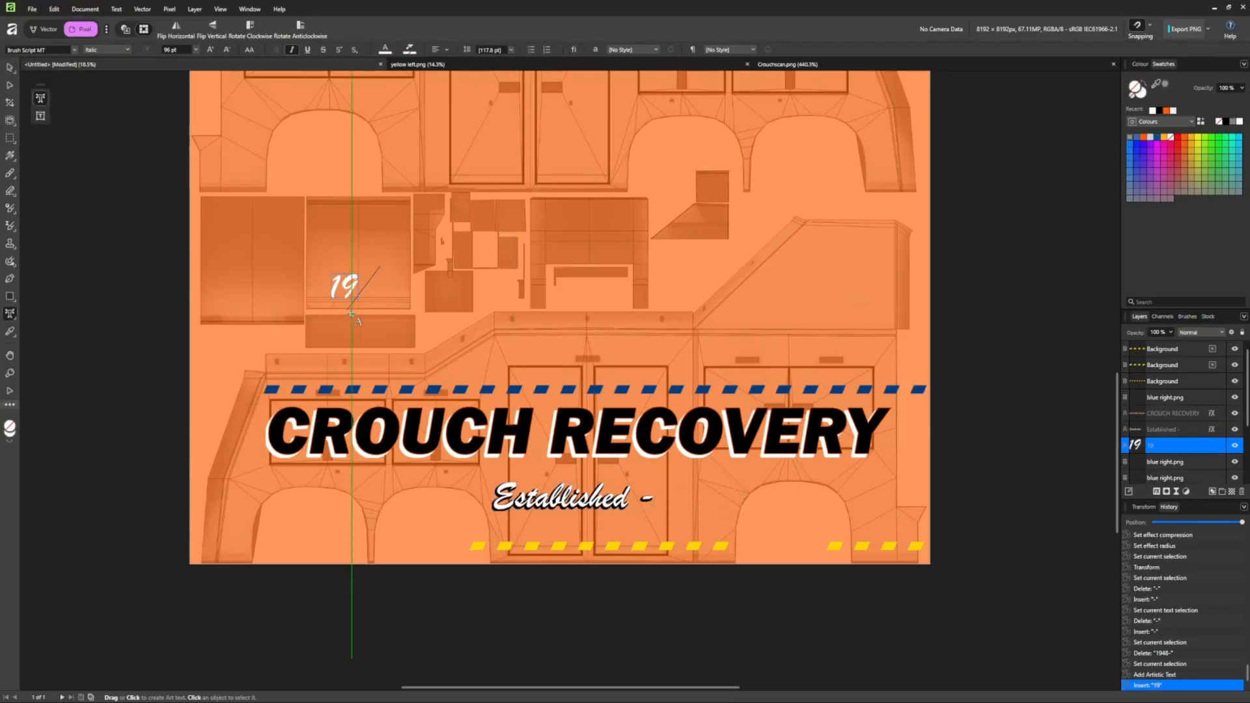
left_click(9, 68)
left_click_drag(362, 291, 689, 503)
Give the 1948 text an outer shadow angled at 225°, entering shadow values 3 and 20.
scroll(691, 503, "up", 5)
left_click(698, 511)
right_click(759, 502)
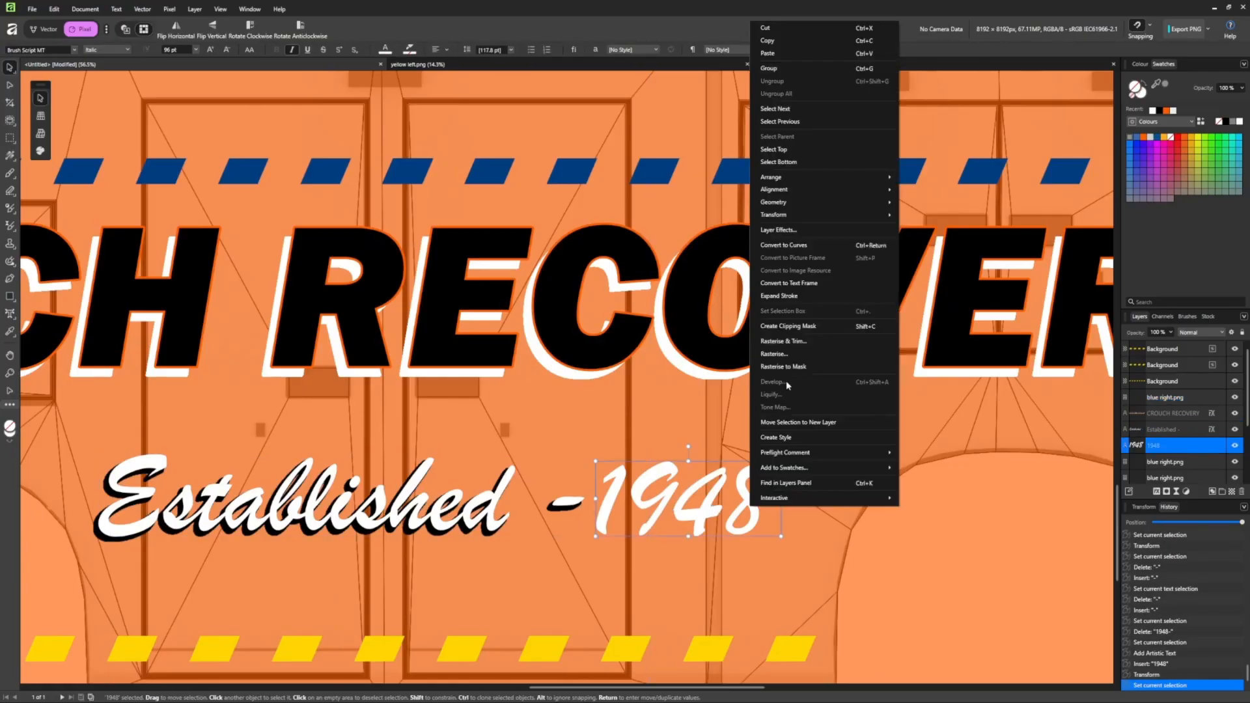
left_click(785, 229)
left_click(357, 251)
left_click_drag(499, 174, 573, 174)
left_click_drag(499, 198, 562, 187)
left_click_drag(517, 242, 500, 243)
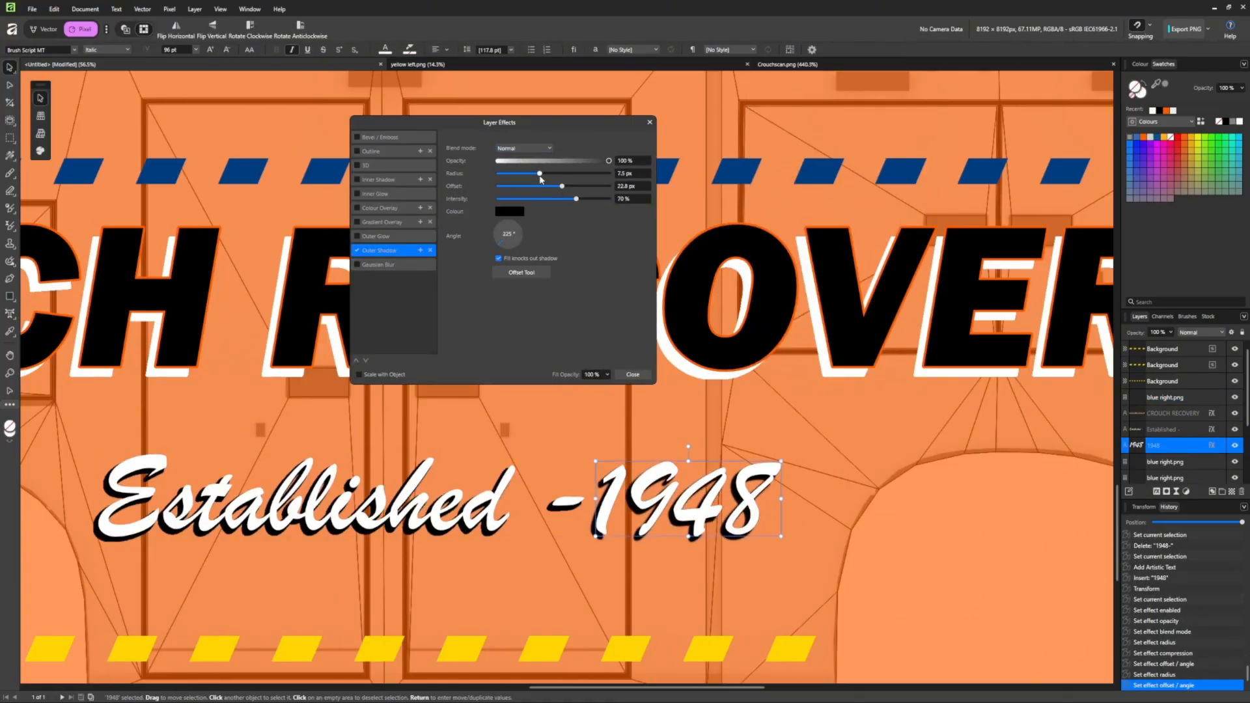
left_click(1163, 429)
left_click(1164, 446)
left_click(624, 174)
type("3")
left_click(623, 187)
type("20")
Add a separate dash text with an outer shadow and place it beside 1948.
left_click(10, 314)
left_click(744, 432)
type("-")
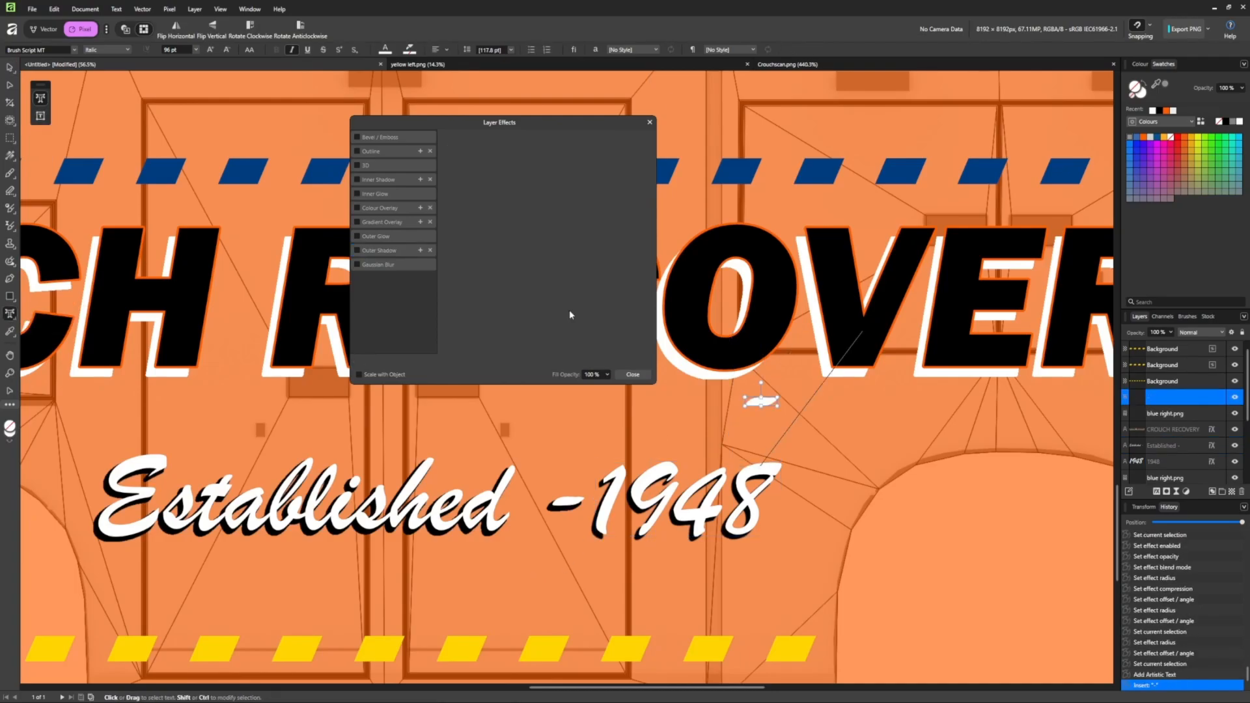
left_click(358, 251)
left_click(524, 148)
left_click_drag(499, 199, 609, 198)
left_click_drag(499, 187, 558, 188)
left_click_drag(767, 404, 800, 502)
left_click(10, 68)
left_click(691, 495)
Group the 1948, Established and dash texts together.
left_click(649, 122)
left_click(1162, 462)
left_click(1162, 437, "shift")
left_click(1140, 190)
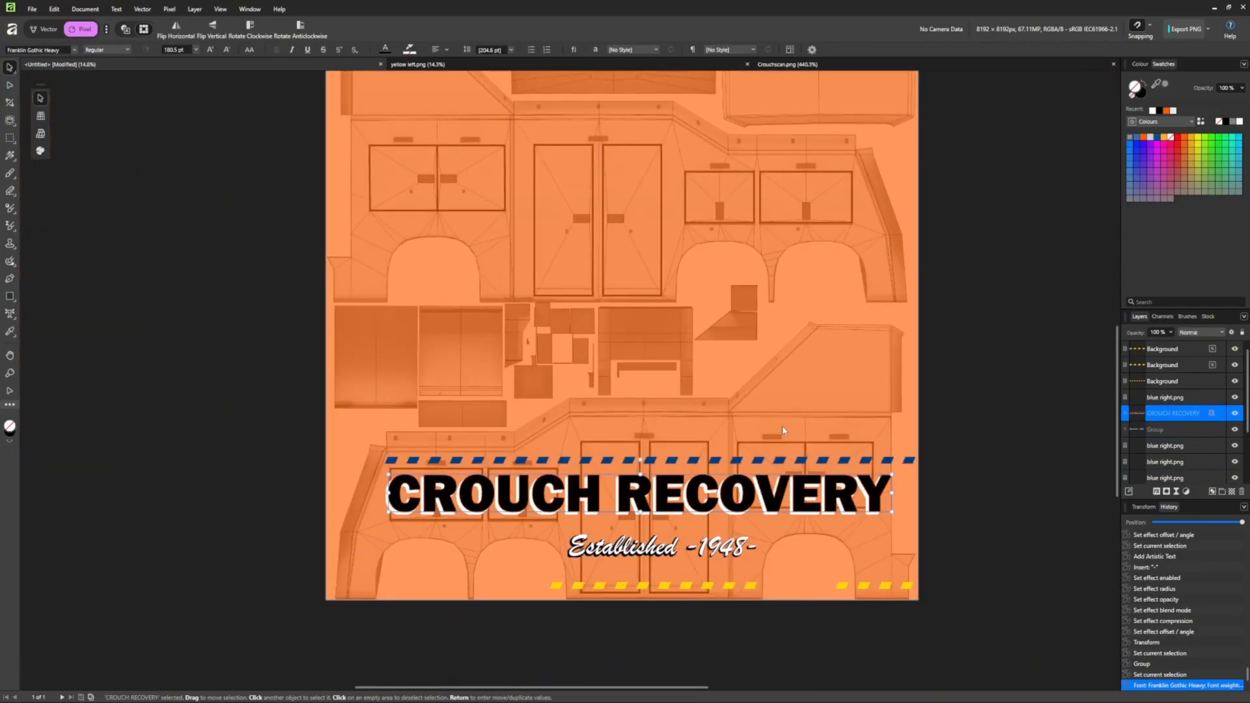
Type the company phone number as new text and move it onto the page.
left_click(10, 313)
left_click(761, 392)
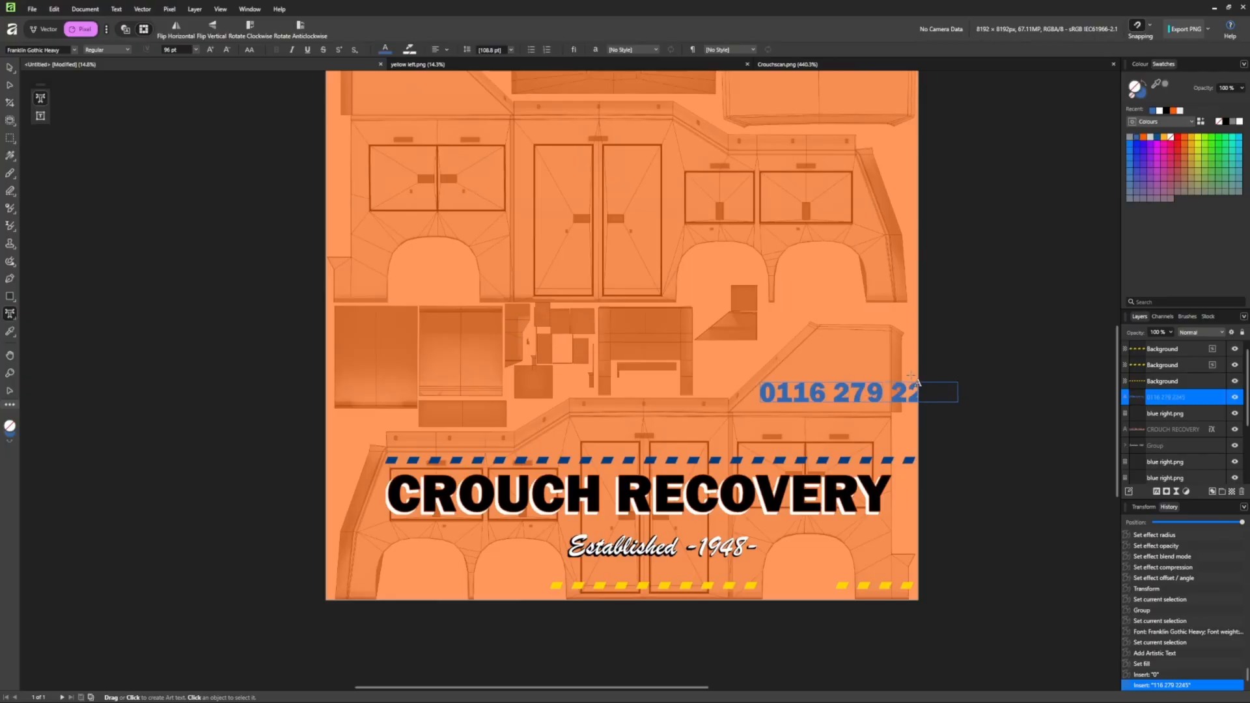
left_click(10, 68)
left_click_drag(859, 392, 781, 396)
Set the phone number in Arial Bold, shrink it and place it above the blue dashes.
left_click(74, 49)
left_click(39, 131)
left_click(127, 49)
left_click(100, 128)
left_click_drag(873, 407, 813, 400)
left_click_drag(760, 392, 819, 427)
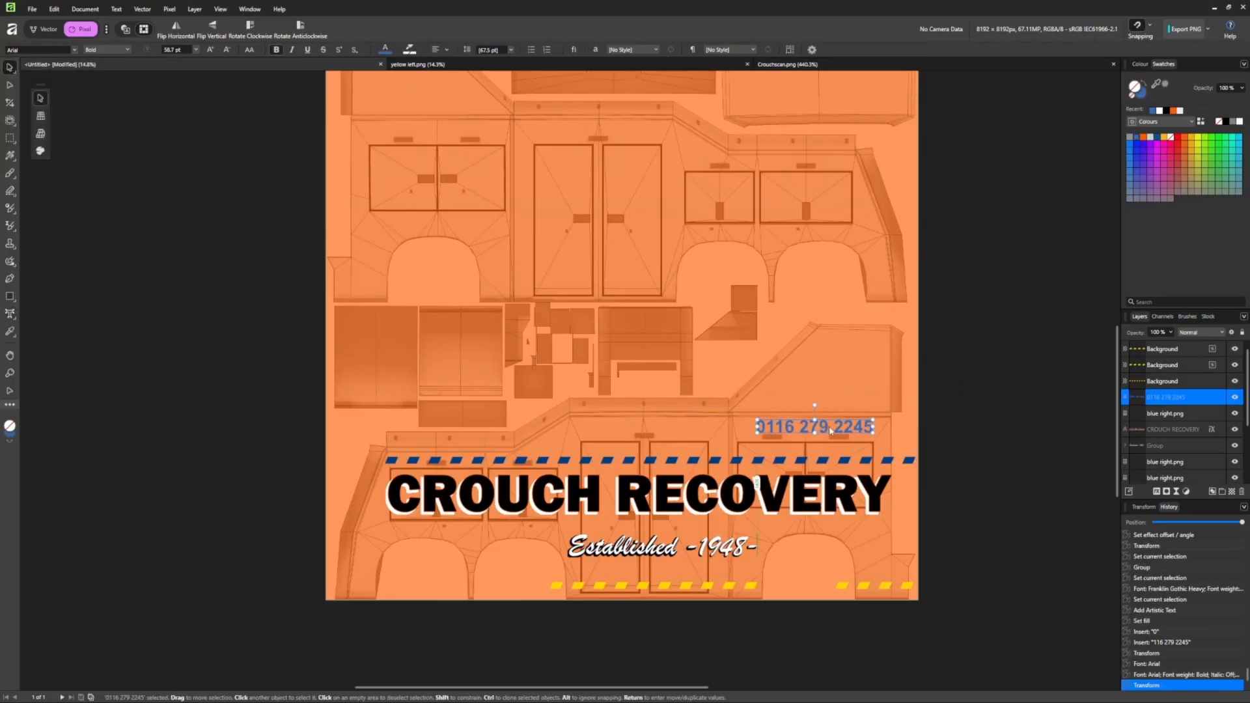
Add a white outline layer effect to the phone number.
scroll(819, 427, "up", 4)
right_click(812, 426)
left_click(842, 209)
left_click(357, 151)
left_click(515, 216)
scroll(639, 177, "up", 16)
left_click(633, 374)
Select the blue dash image and switch to the Company Logos folder.
left_click(579, 428)
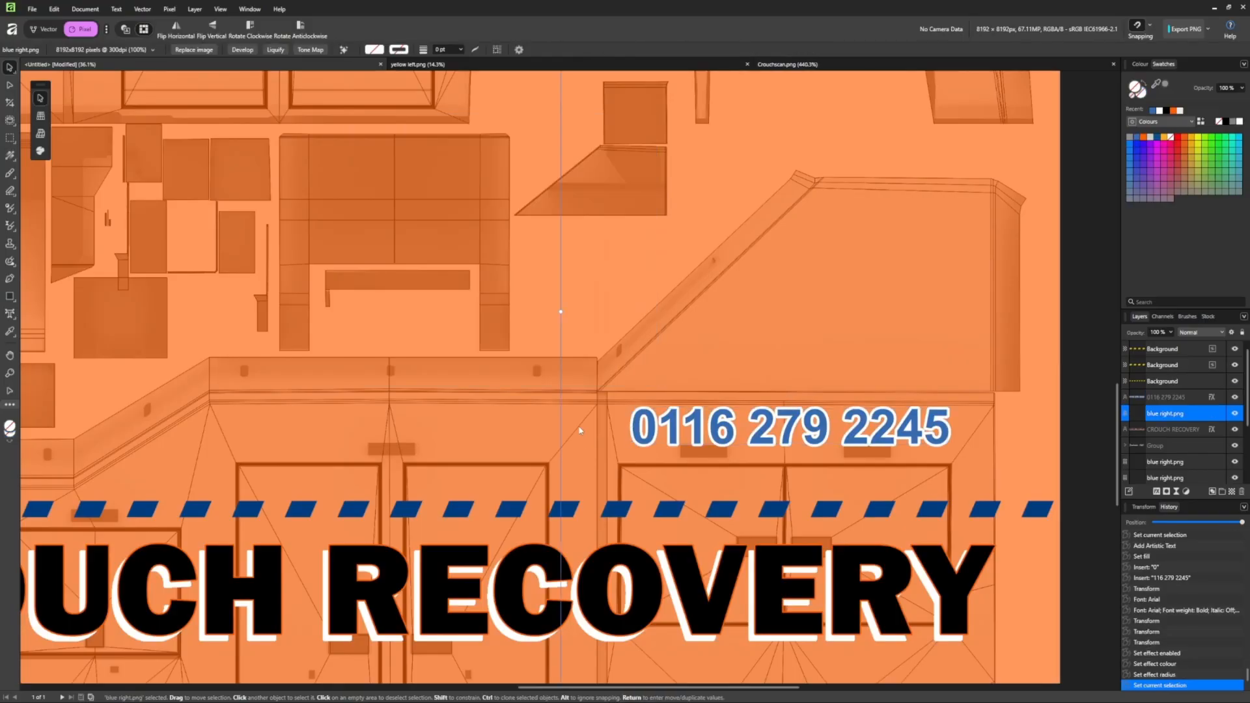
key("alt+Tab")
scroll(559, 471, "down", 3)
scroll(755, 471, "up", 3)
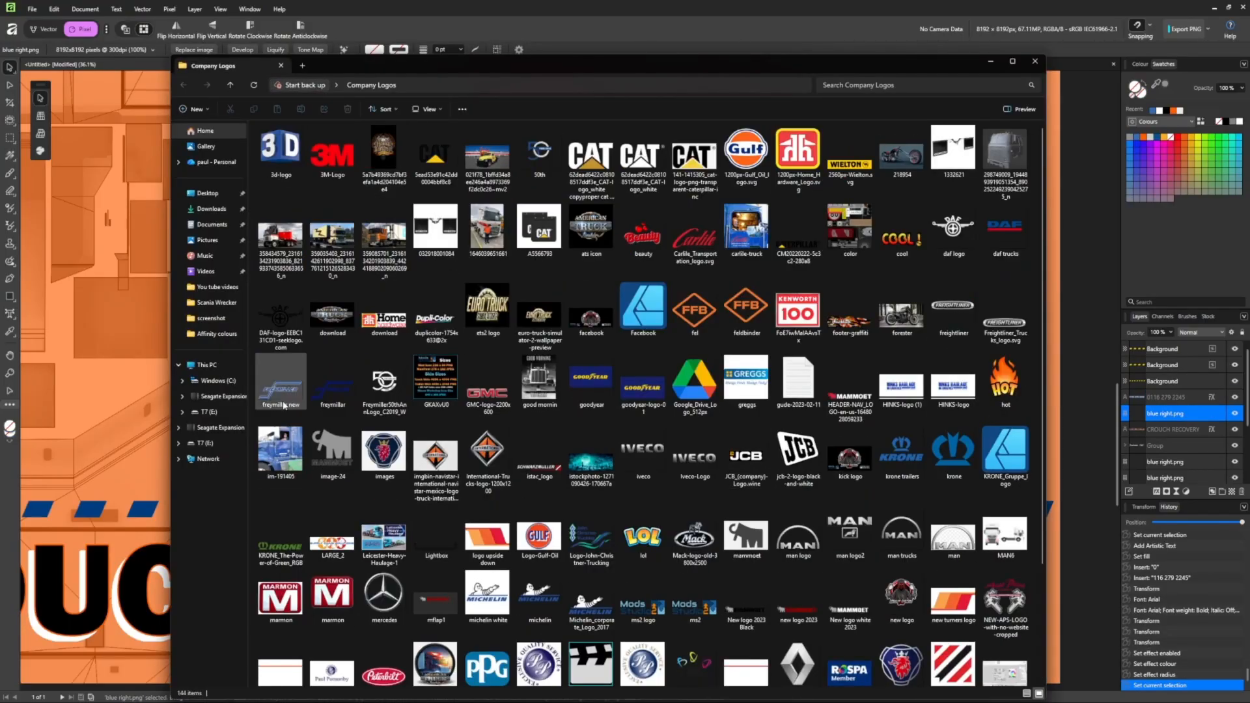
Open the telephone icon image and reselect its background with the fill tool.
key("alt+Tab")
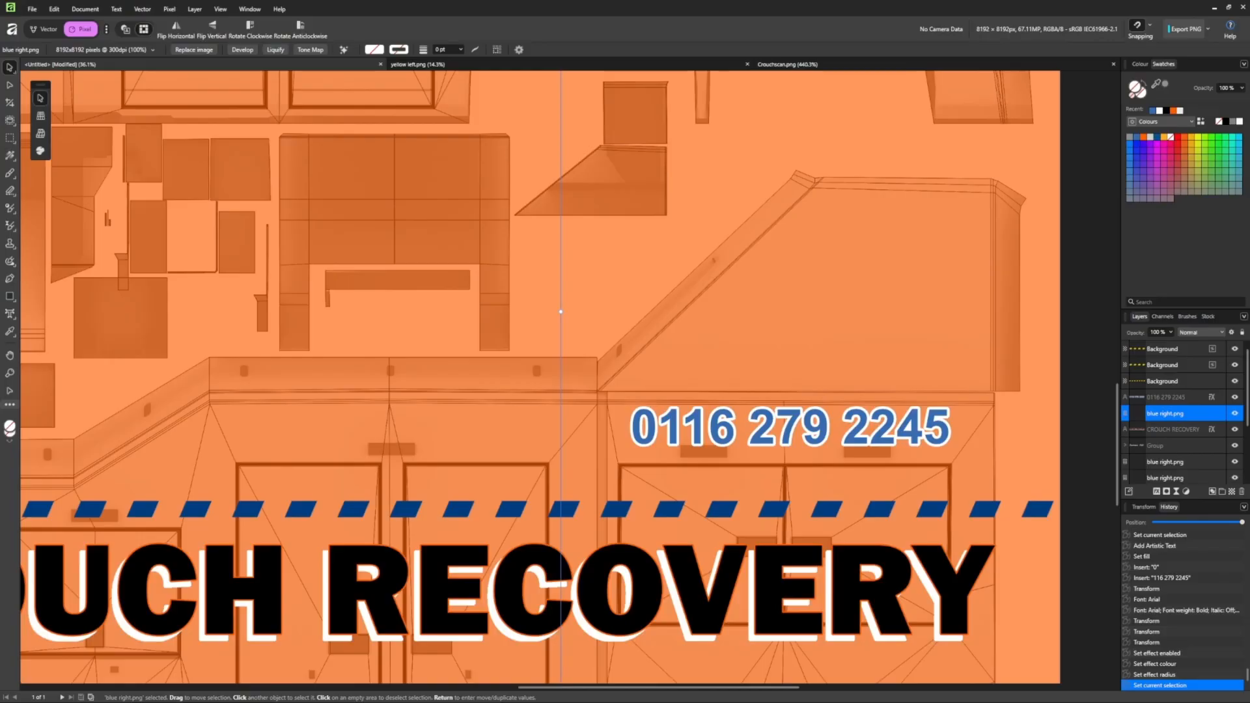
key("alt+Tab")
right_click(265, 209)
left_click(466, 256)
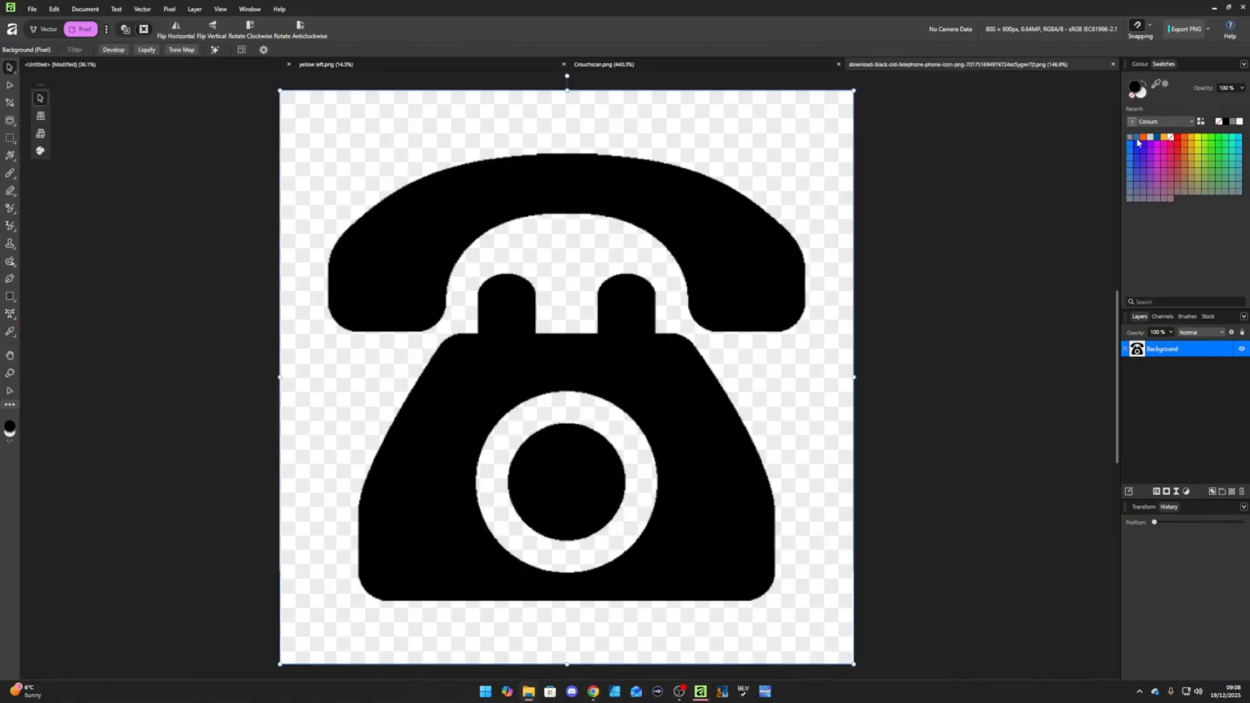
left_click(45, 29)
left_click(10, 85)
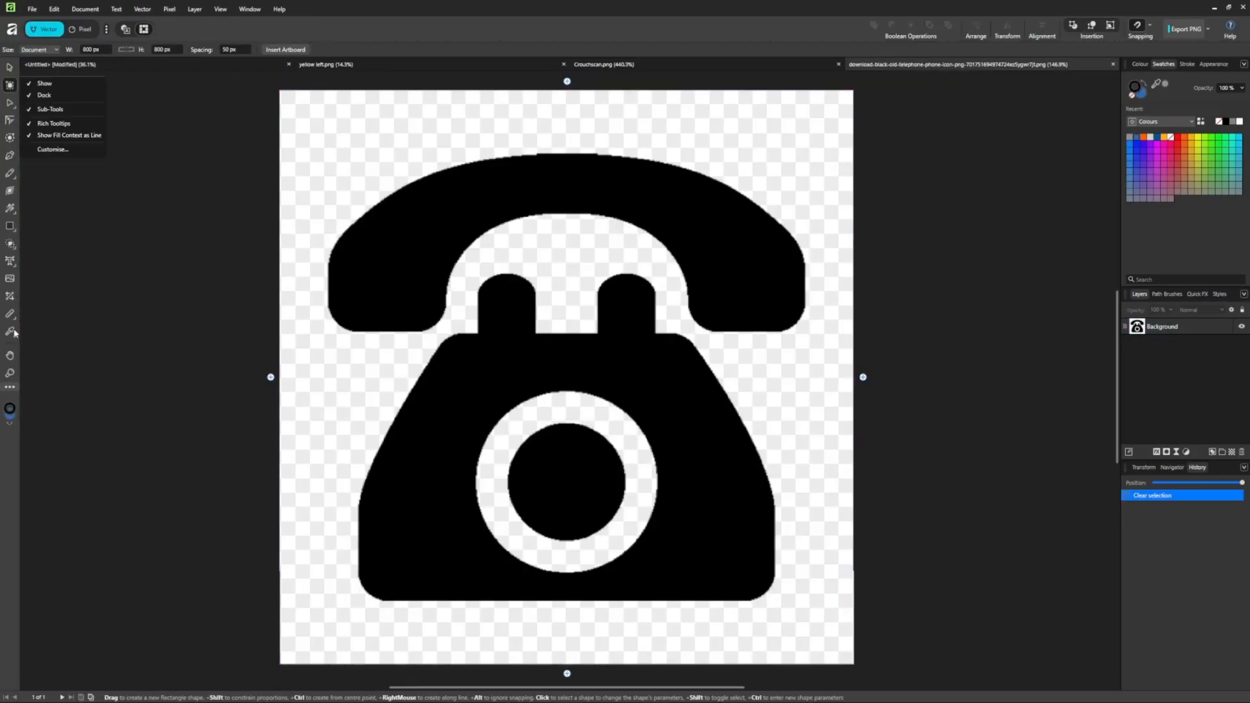
left_click(9, 209)
left_click(418, 232)
Bring up the telephone icon's context menu, then dismiss it unchanged.
key("alt+Tab")
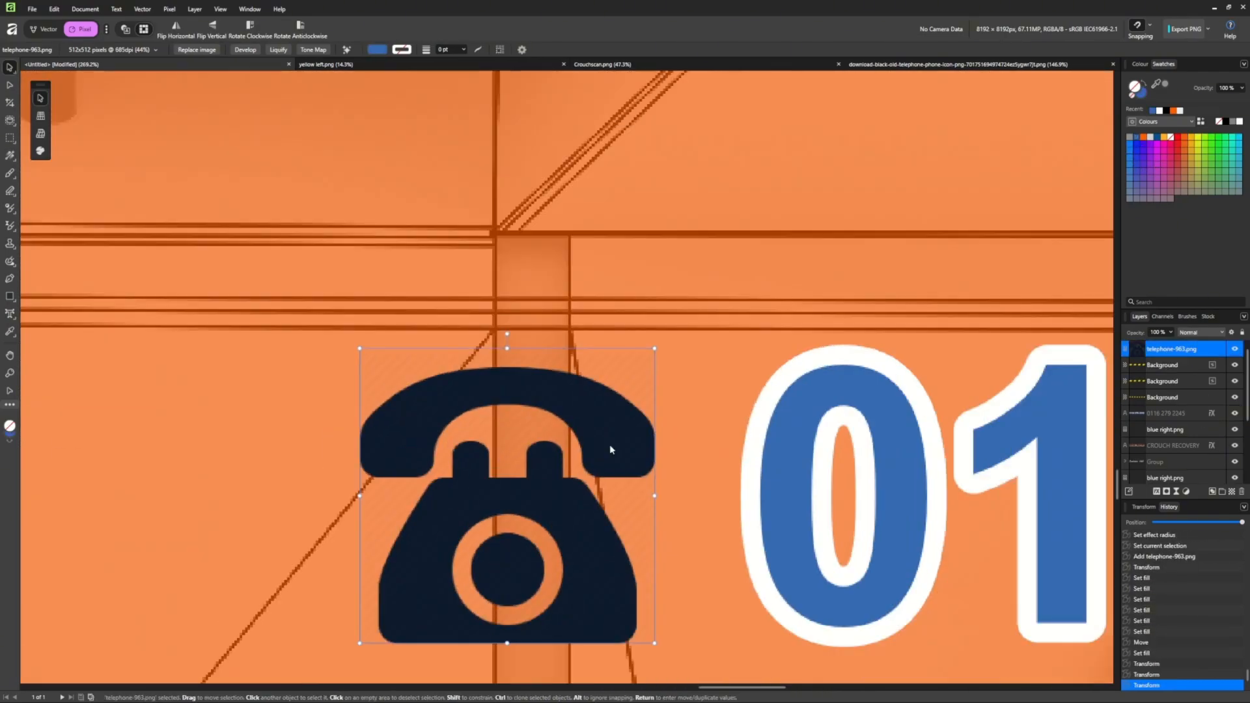
right_click(508, 392)
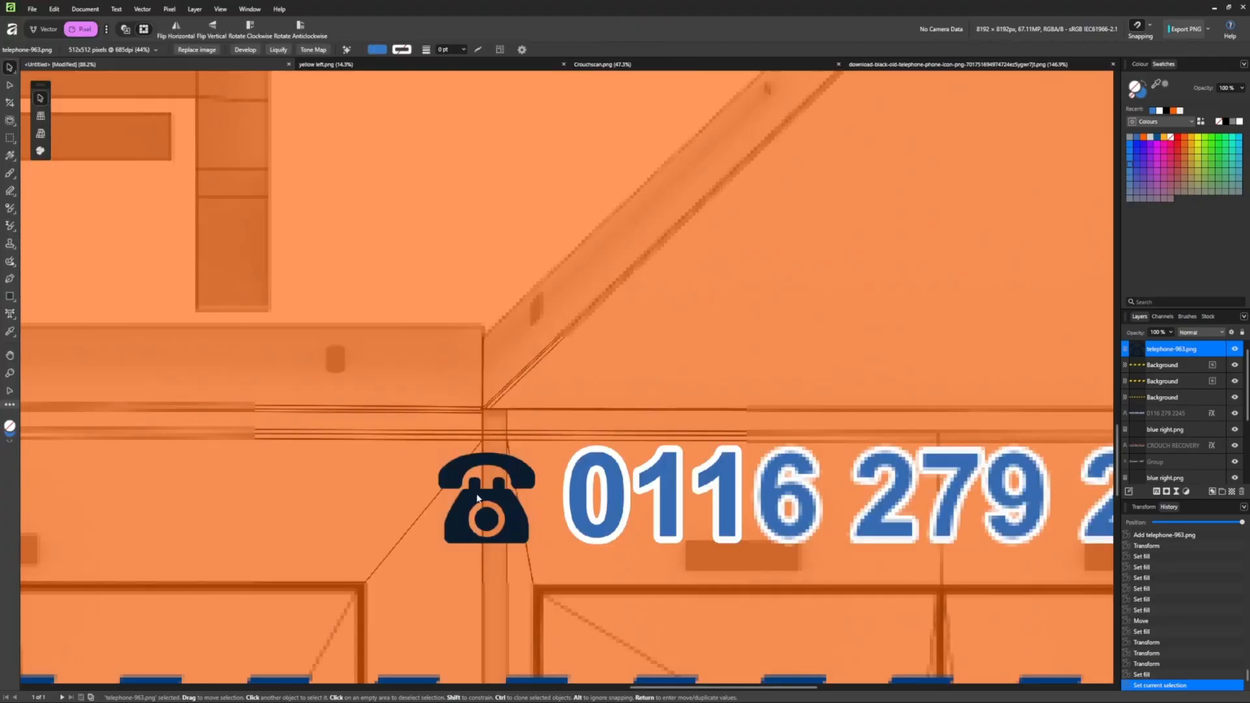
scroll(504, 511, "up", 2)
right_click(491, 491)
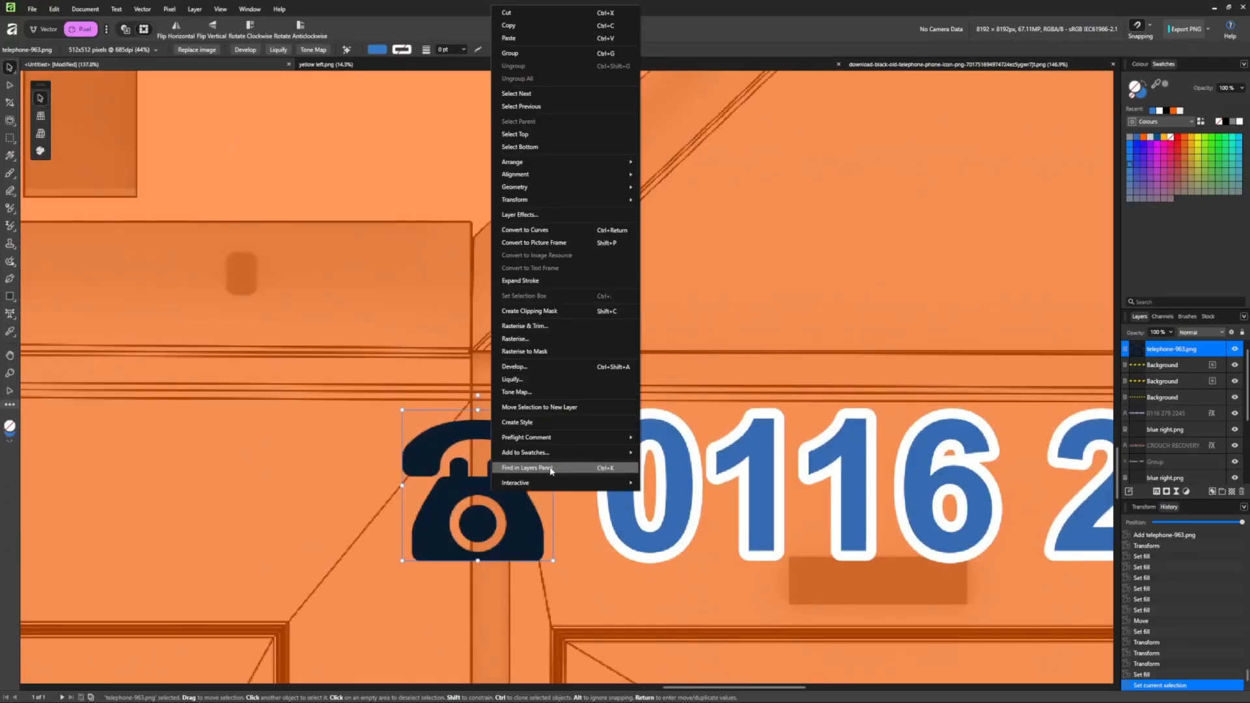
left_click(433, 502)
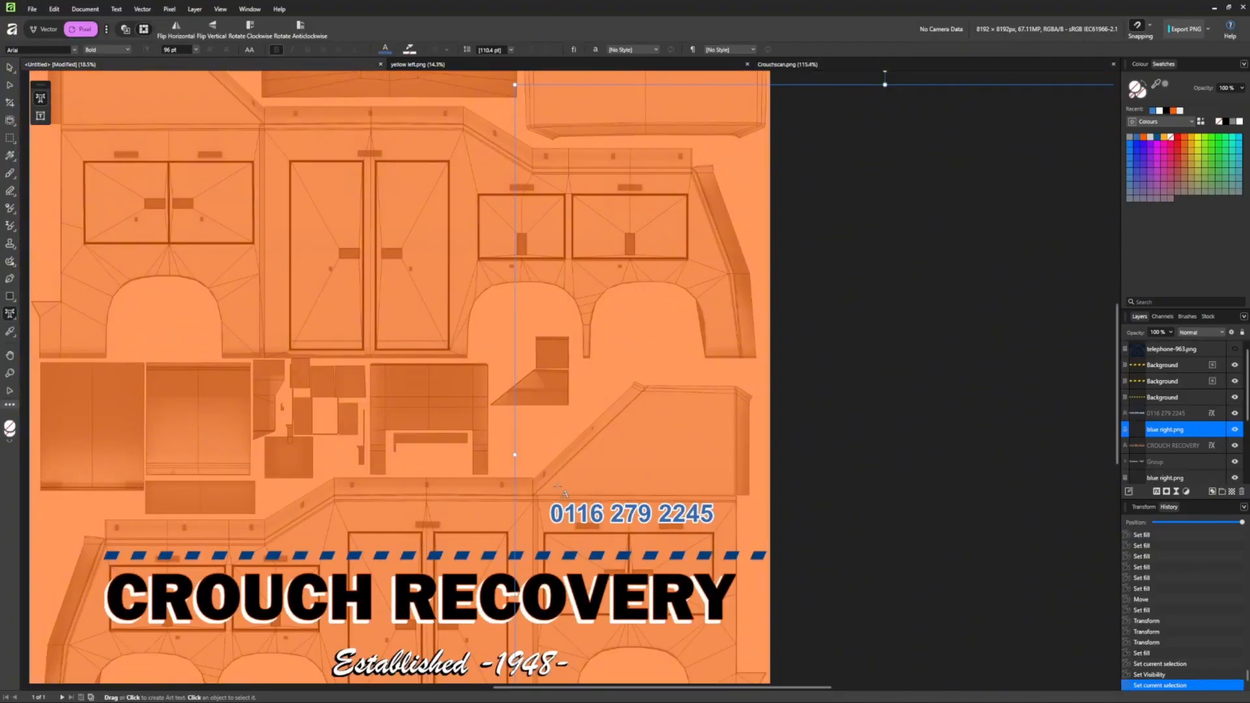
left_click(343, 510)
type("www.crouchrecovery.co.uk")
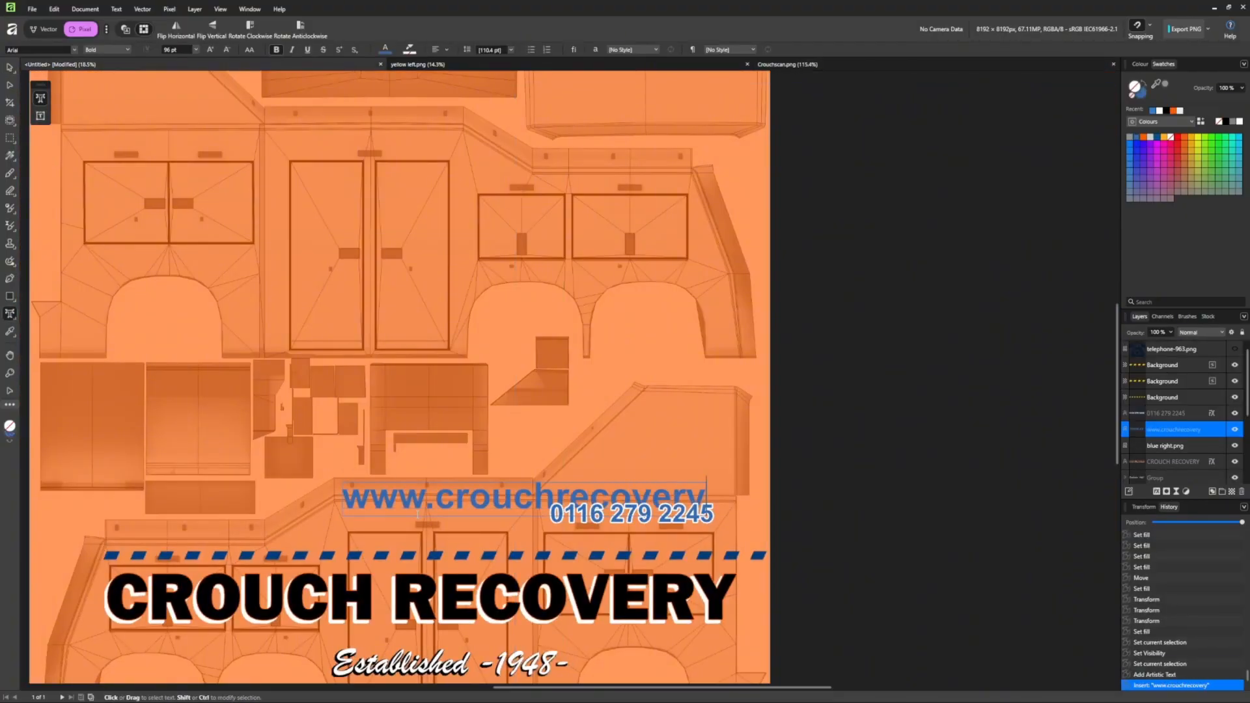
left_click(9, 68)
scroll(182, 50, "down", 20)
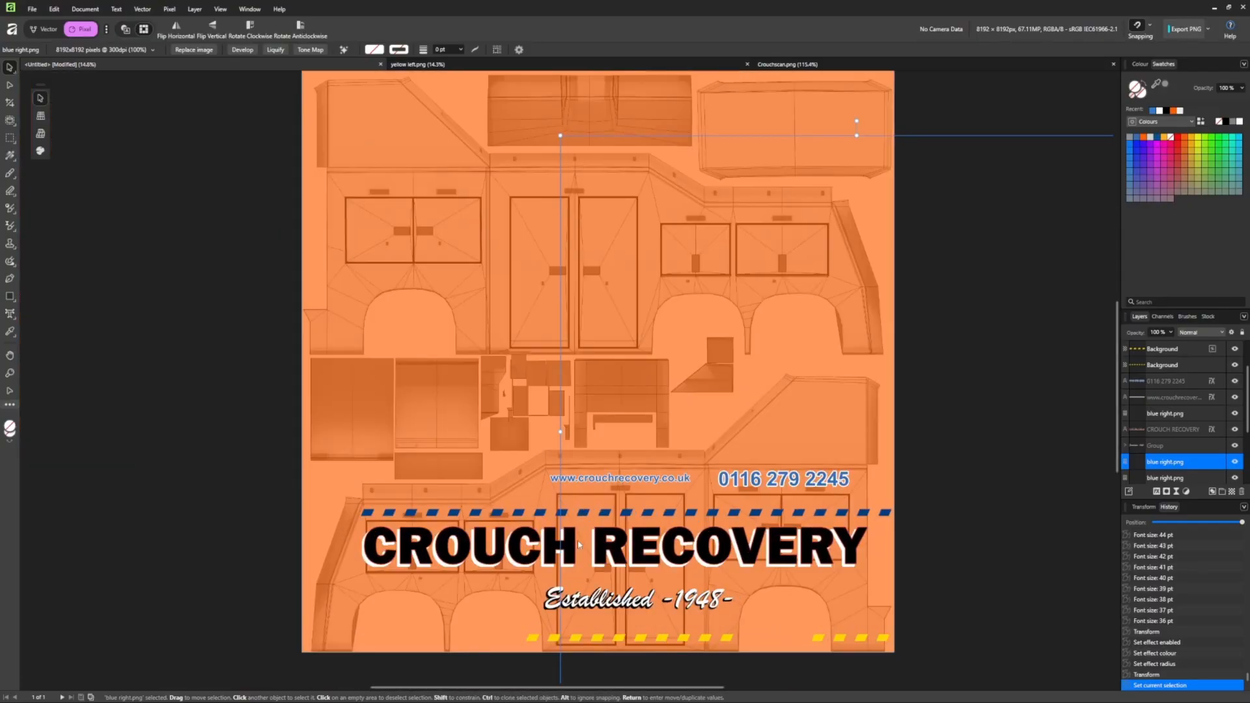
key("t")
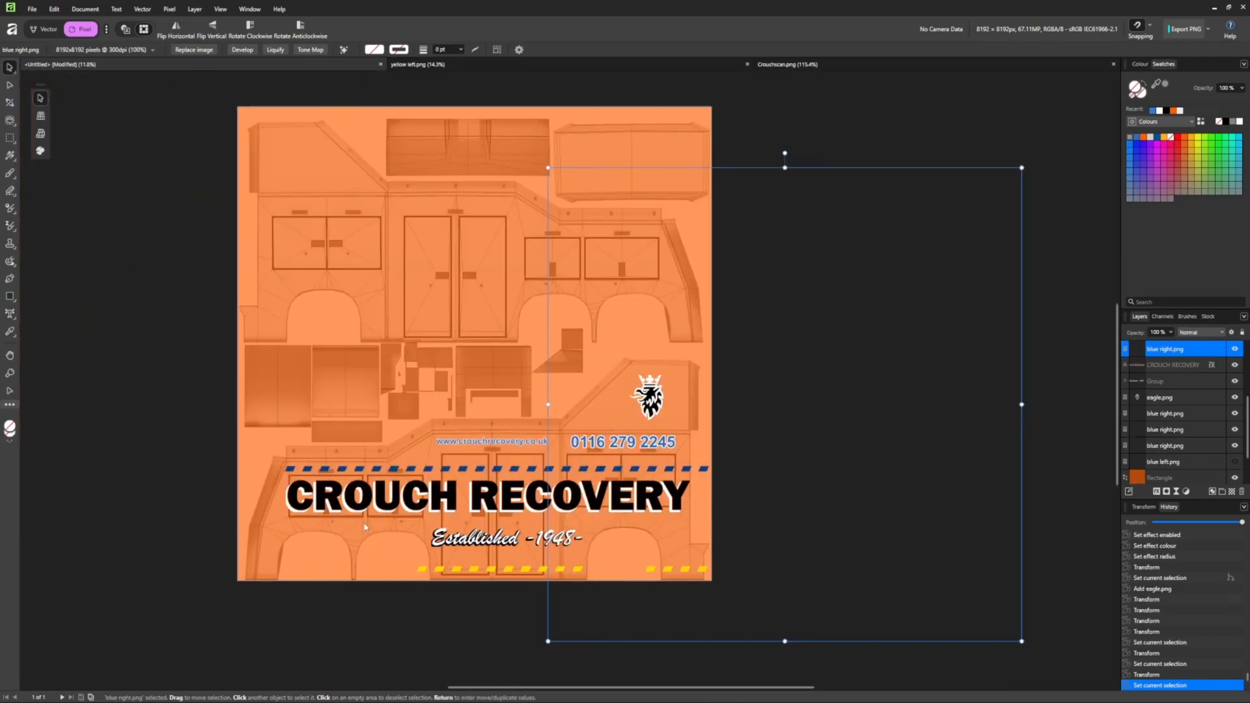
Group the livery layers, duplicate the group, and move the copy into the canvas's upper half.
scroll(1175, 368, "down", 1)
left_click(1170, 414)
left_click(1166, 350, "shift")
scroll(1164, 368, "up", 3)
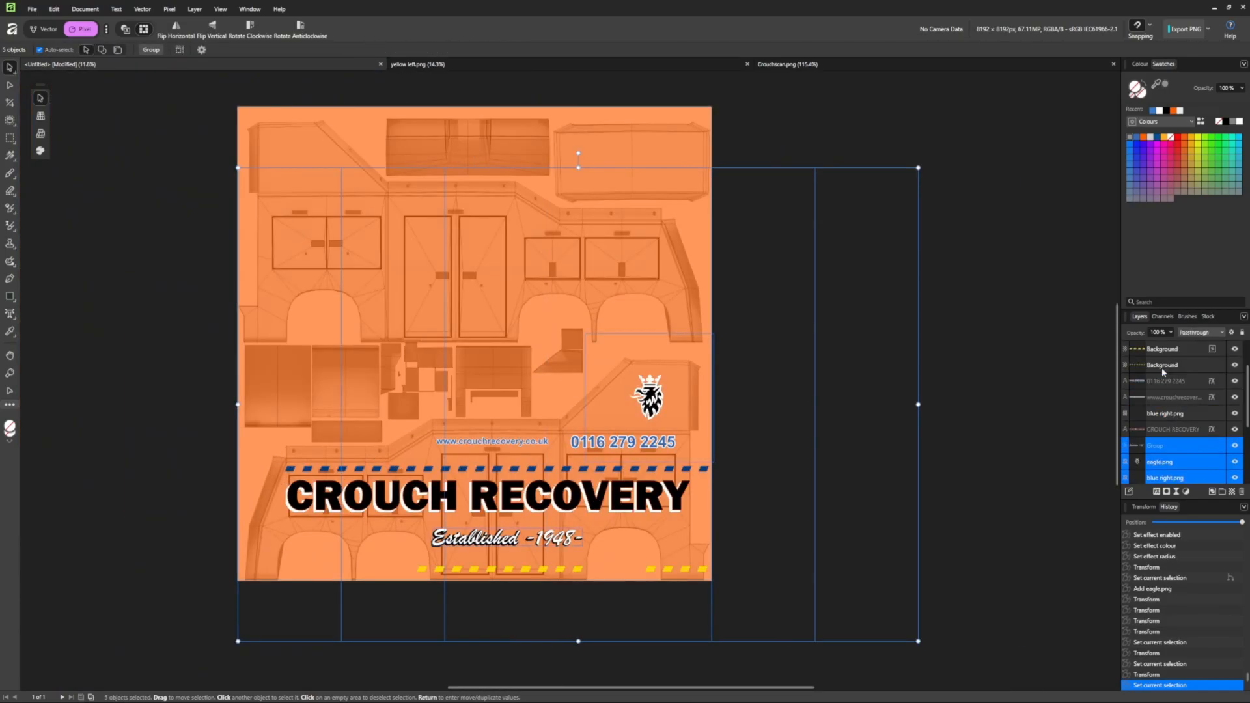
left_click(1164, 379, "shift")
scroll(1166, 368, "up", 1)
left_click(1167, 366, "shift")
key("ctrl+g")
key("ctrl+j")
left_click(212, 29)
left_click(213, 29)
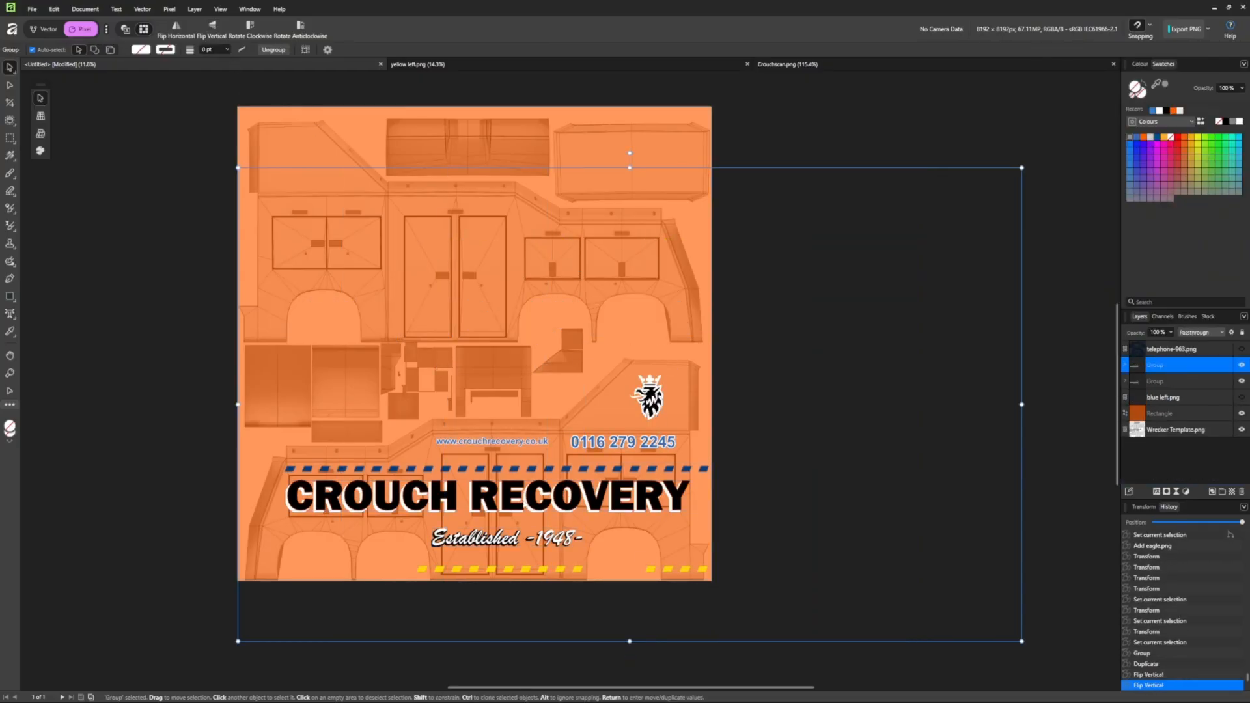
left_click_drag(525, 506, 464, 270)
left_click(1126, 365)
In the upper copy, align the short yellow stripe to the left edge and nudge both yellow stripes right.
left_click(1167, 381)
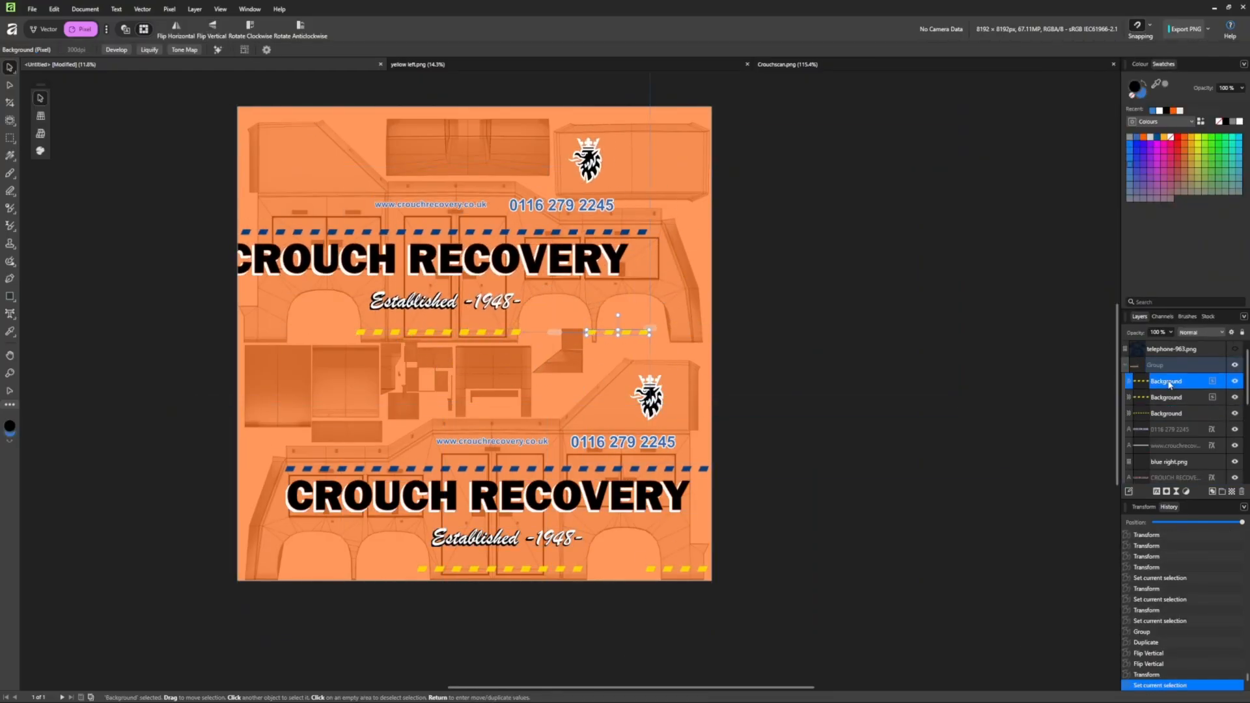
left_click_drag(681, 333, 265, 333)
left_click_drag(265, 333, 261, 332)
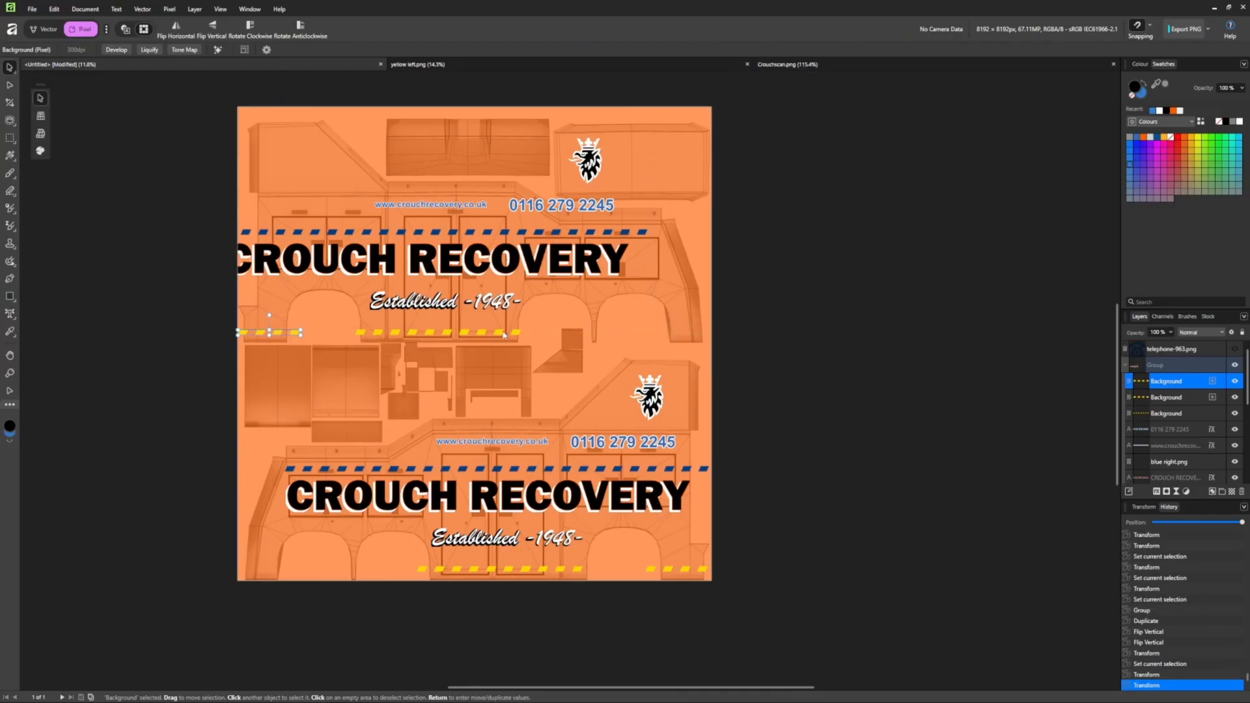
left_click(377, 336)
left_click(1166, 349)
scroll(1169, 391, "up", 2)
left_click(1172, 396, "ctrl")
left_click(1172, 397)
left_click(1172, 382, "ctrl")
left_click(1175, 414)
left_click(1174, 398, "ctrl")
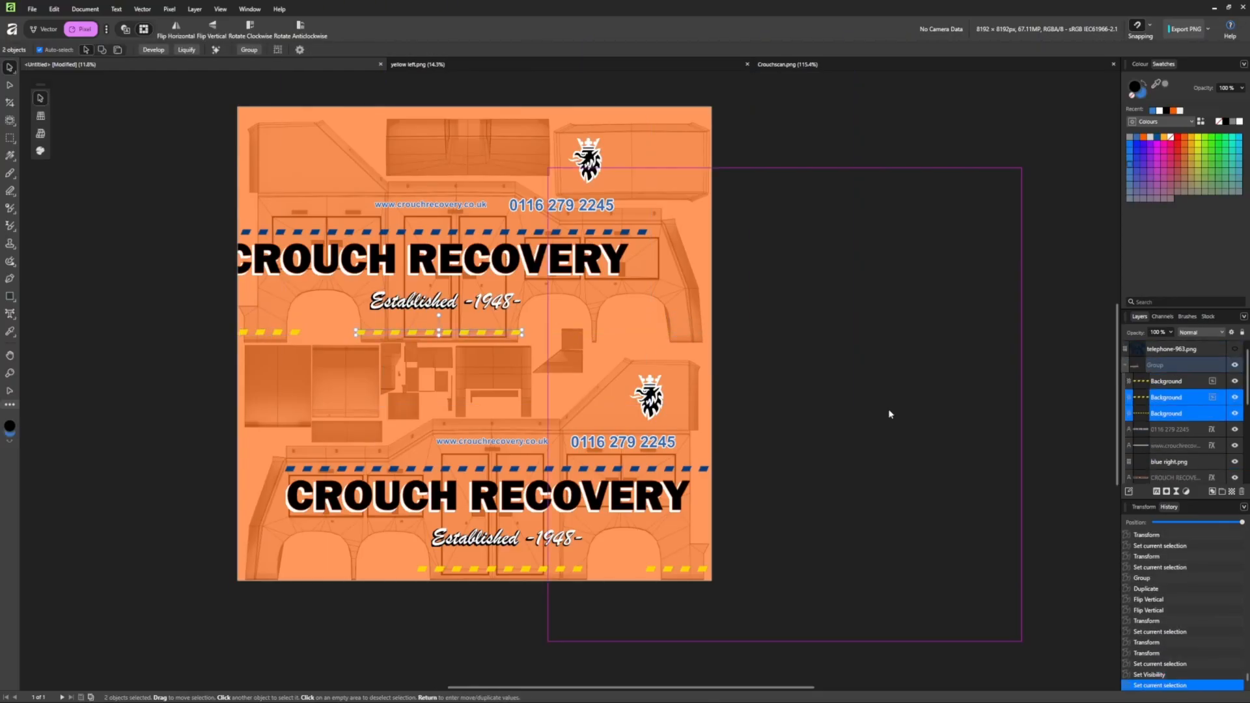
key("shift+Right")
key("shift+Right")
key("shift+Right")
key("shift+Right")
key("shift+Right")
key("shift+Right")
key("shift+Right")
key("shift+Right")
key("shift+Right")
key("shift+Right")
key("shift+Right")
Nudge the upper copy's three blue stripe layers to the right.
scroll(1178, 430, "down", 2)
left_click(1178, 447)
left_click(1176, 430, "ctrl")
left_click(1175, 414, "ctrl")
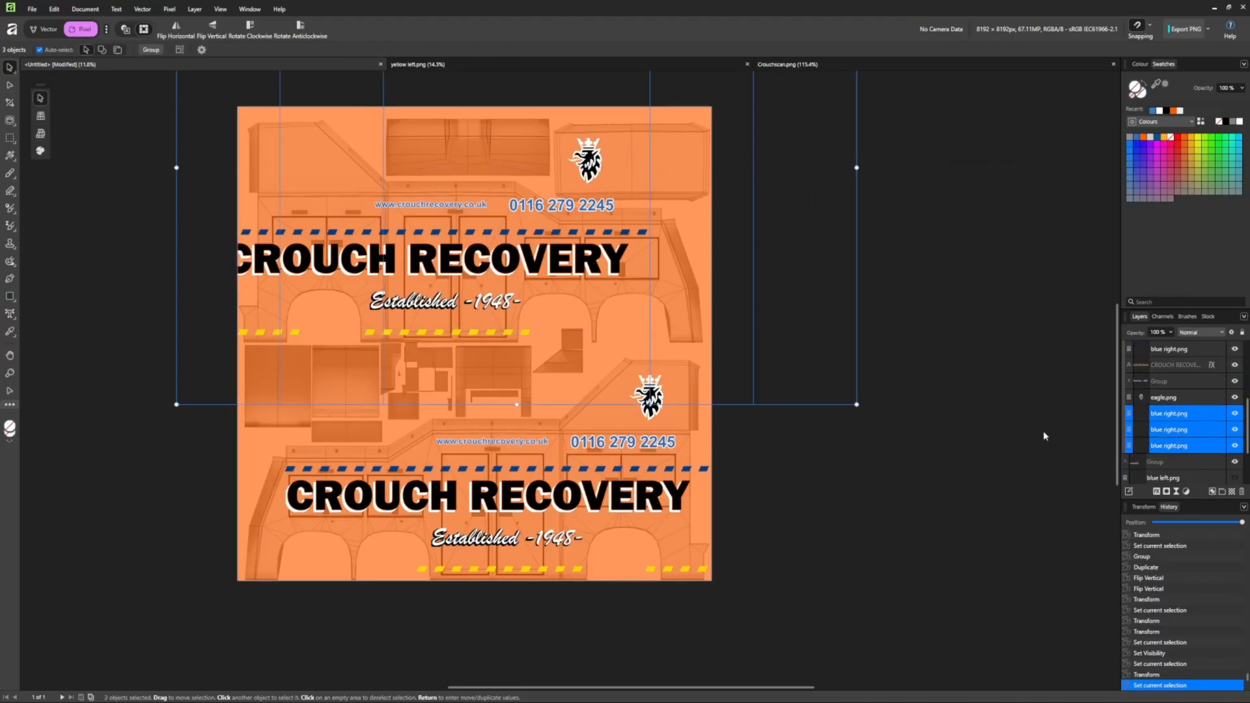
key("shift+Right")
key("shift+Right")
key("shift+Right")
key("shift+Right")
key("shift+Right")
key("shift+Right")
key("shift+Right")
key("shift+Right")
key("shift+Right")
key("shift+Right")
key("ctrl+z")
key("ctrl+z")
left_click(1192, 415)
scroll(1179, 401, "up", 1)
scroll(1177, 417, "down", 3)
scroll(1178, 426, "up", 1)
left_click(1177, 446, "ctrl")
left_click(1178, 430, "ctrl")
left_click(1178, 416, "ctrl")
key("shift+Right")
key("shift+Right")
key("shift+Right")
key("shift+Right")
key("shift+Right")
key("shift+Right")
key("shift+Right")
key("shift+Right")
key("shift+Right")
key("shift+Right")
key("shift+Right")
key("shift+Right")
key("shift+Right")
key("shift+Right")
key("shift+Right")
key("shift+Right")
key("shift+Right")
key("shift+Right")
key("shift+Right")
key("shift+Right")
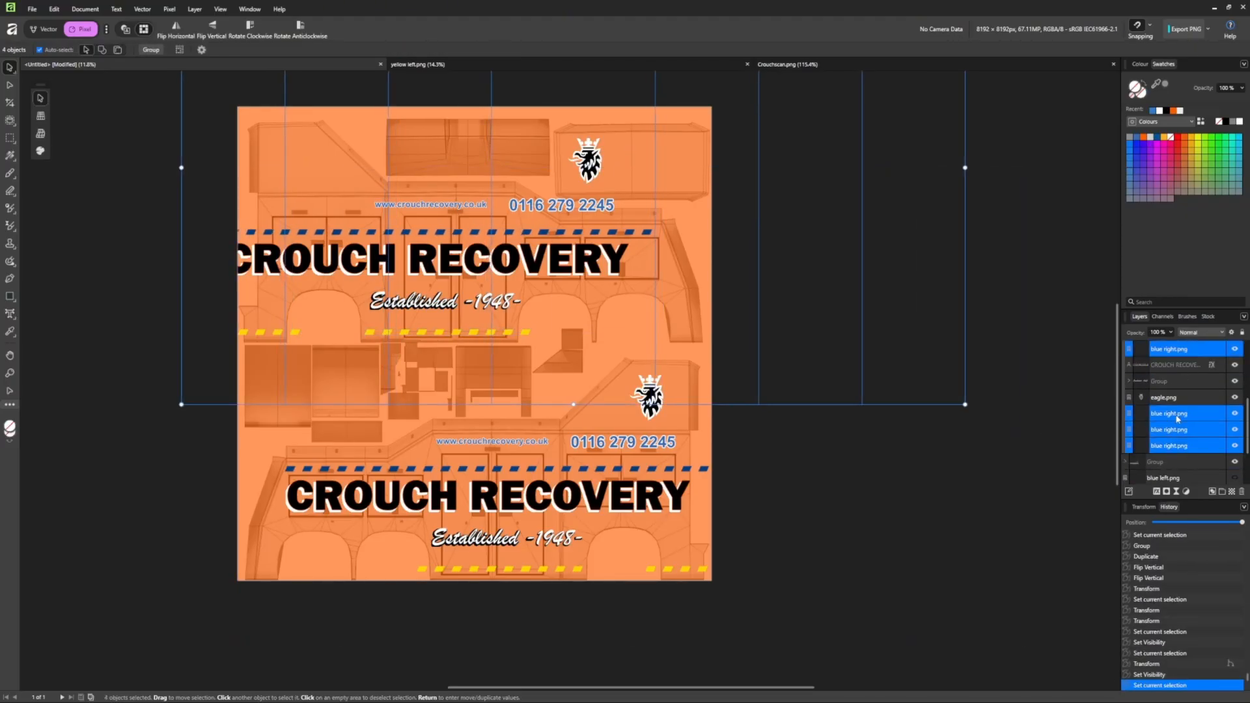
Shift the CROUCH RECOVERY title right and the Established script left, and swap the phone number and web address positions.
left_click(1178, 365)
key("shift+Right")
key("shift+Right")
key("shift+Right")
key("shift+Right")
key("shift+Right")
key("shift+Right")
key("shift+Right")
key("shift+Right")
key("shift+Right")
key("shift+Right")
key("shift+Right")
key("shift+Right")
key("shift+Right")
key("shift+Right")
key("shift+Right")
key("shift+Right")
key("shift+Right")
key("shift+Right")
key("shift+Right")
key("shift+Right")
left_click(417, 302)
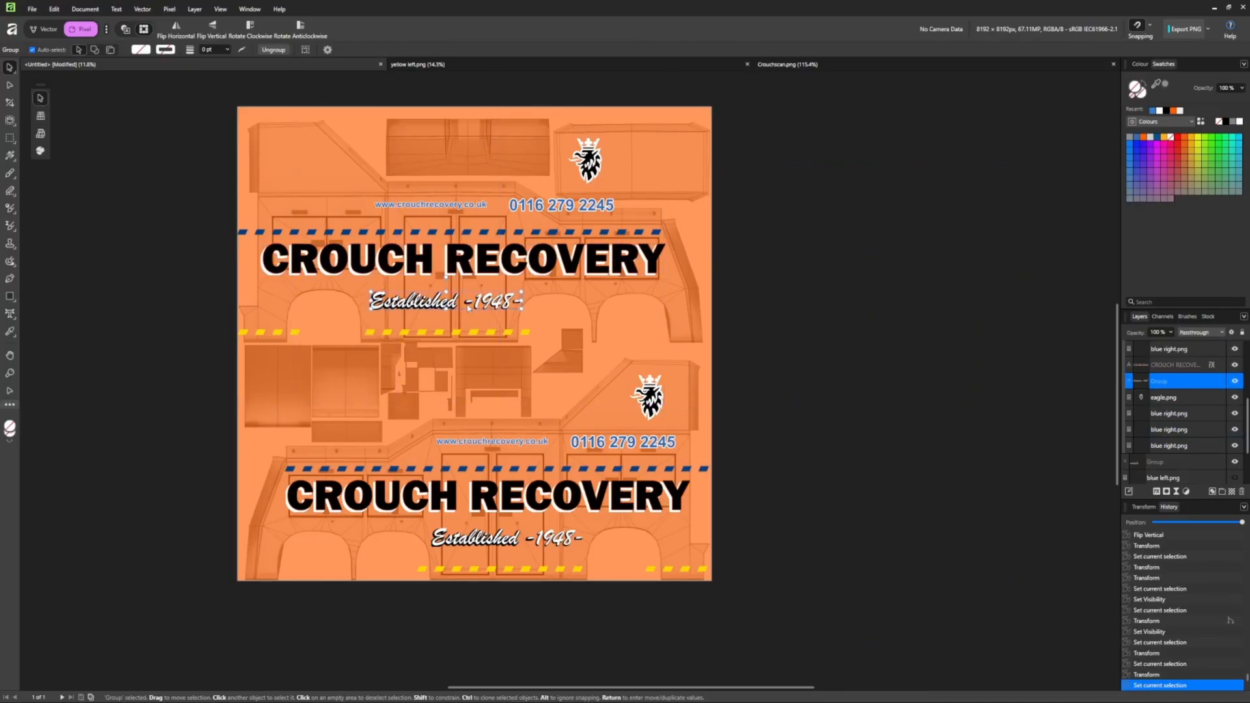
key("shift+Left")
key("shift+Left")
key("shift+Left")
key("shift+Left")
key("shift+Left")
key("shift+Left")
key("shift+Left")
left_click(409, 208)
left_click_drag(553, 207, 317, 207)
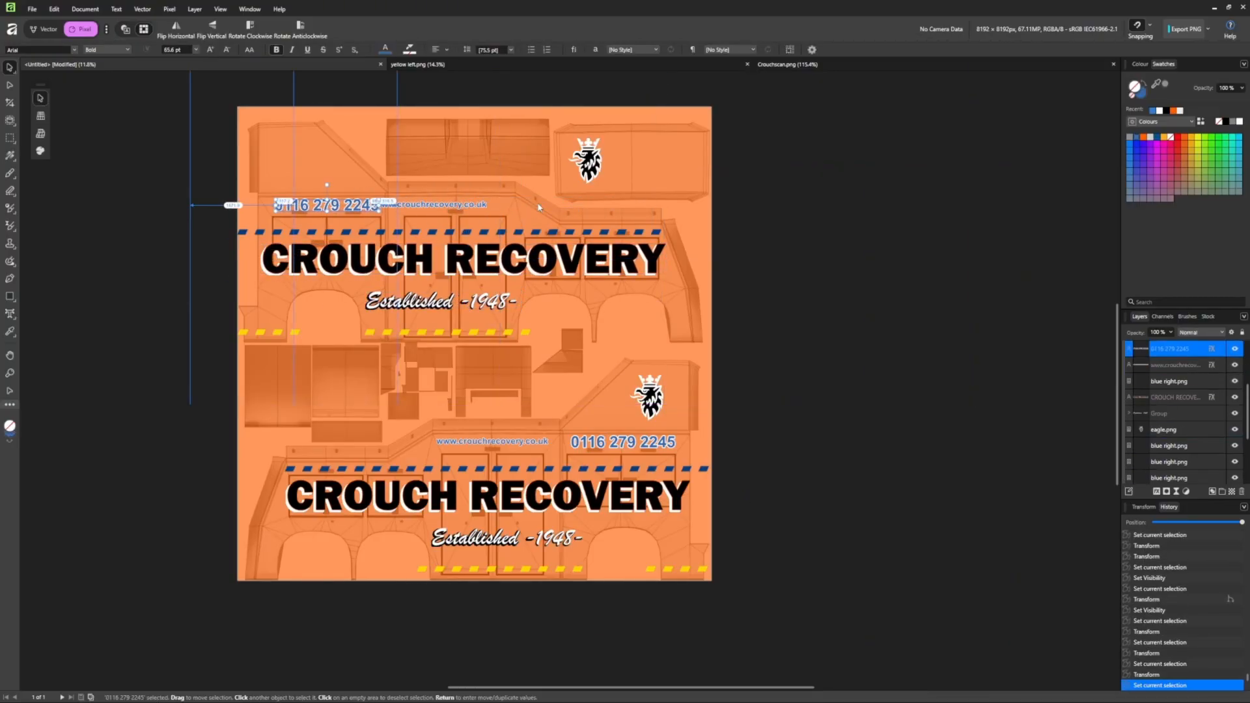
left_click_drag(456, 209, 478, 208)
Move the upper eagle emblem to the upper left and mirror it horizontally.
left_click(1170, 381)
scroll(1170, 375, "down", 1)
left_click(1166, 365)
left_click_drag(588, 160, 295, 158)
left_click(176, 28)
Hide the wrecker template and set the orange background rectangle to 100% opacity.
scroll(1183, 449, "down", 1)
left_click(1184, 448)
left_click(1171, 333)
left_click_drag(1174, 346, 1198, 346)
left_click(1235, 461)
Export the livery as a PNG named 'cr' in the Scania Wrecker folder.
left_click(32, 9)
left_click(48, 260)
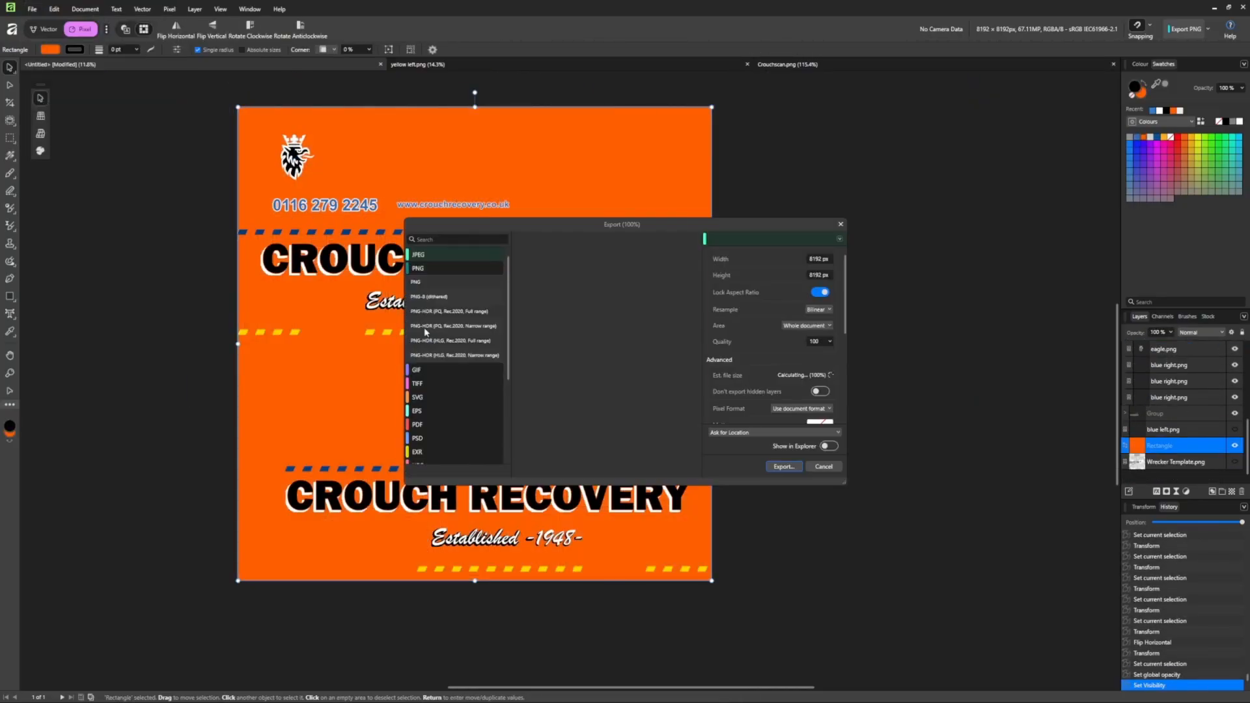
left_click(789, 468)
left_click(459, 419)
left_click(530, 633)
type("cr2")
left_click(979, 688)
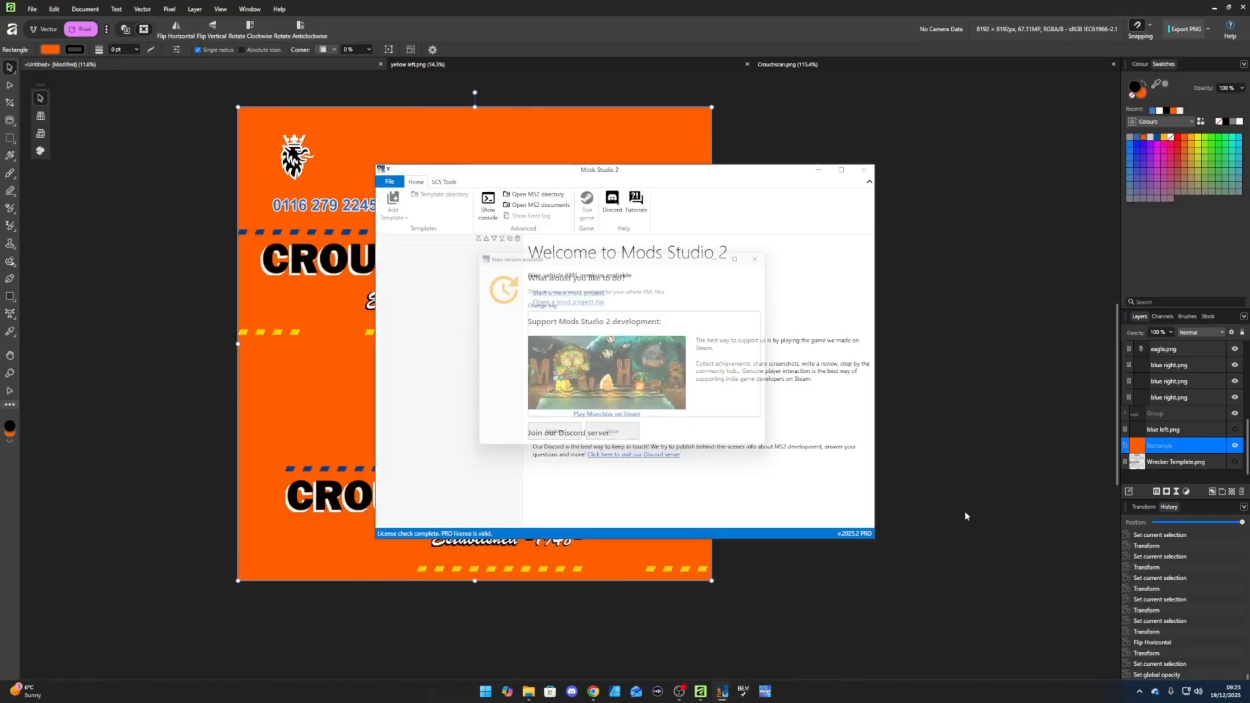
Start a new mod project from the Advanced Truck Skin template for the Scania S.
left_click(390, 182)
left_click(395, 218)
left_click(406, 321)
scroll(684, 424, "down", 5)
left_click(651, 459)
Name the skin 'crouchscan', price it at 1000, and display it as 'Crouch Recovery Wrecker'.
left_click(553, 241)
left_click(716, 254)
type("crouchscan")
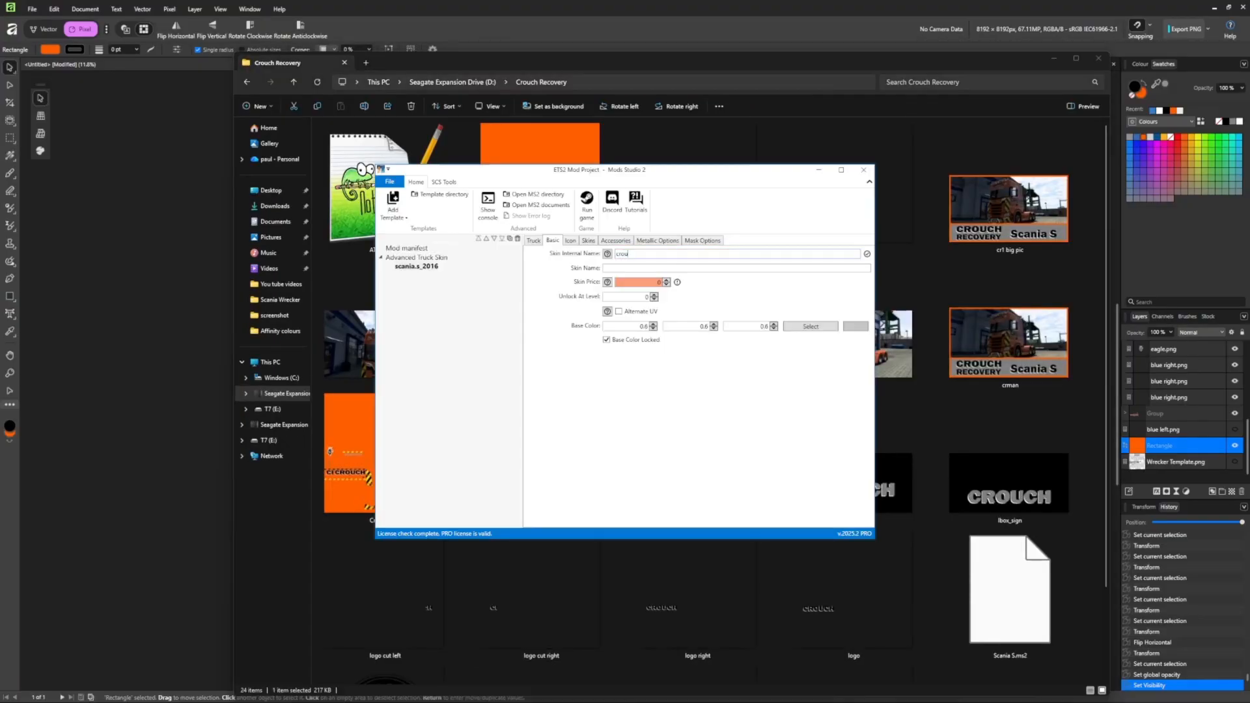
left_click(640, 282)
type("1000")
left_click(737, 269)
type("Crouch Recovery Wrecker")
Look for a skin image file in the file explorer, then return to Mods Studio 2.
left_click(571, 240)
left_click(676, 267)
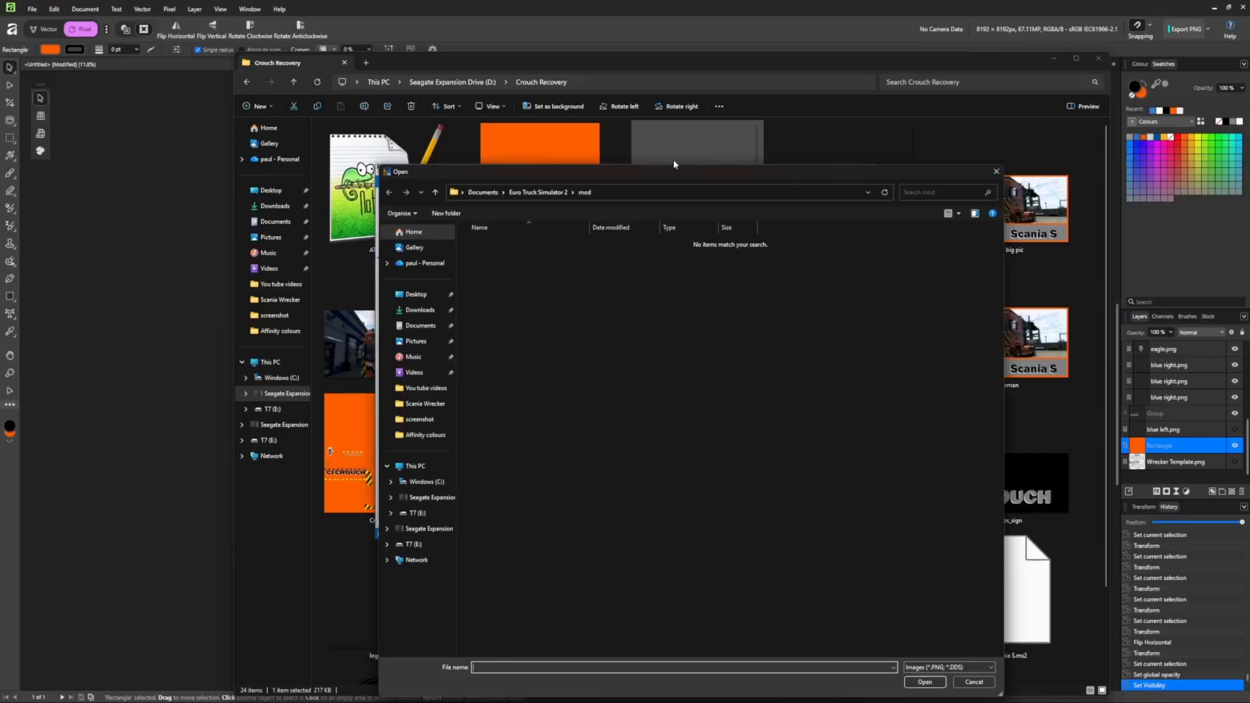
left_click(681, 63)
scroll(769, 510, "down", 3)
scroll(769, 510, "up", 3)
left_click(384, 452)
Add an accessory image entry using cr2.png and apply it to the Wrecker Body.
left_click(589, 241)
left_click(693, 255)
left_click(615, 241)
left_click(693, 254)
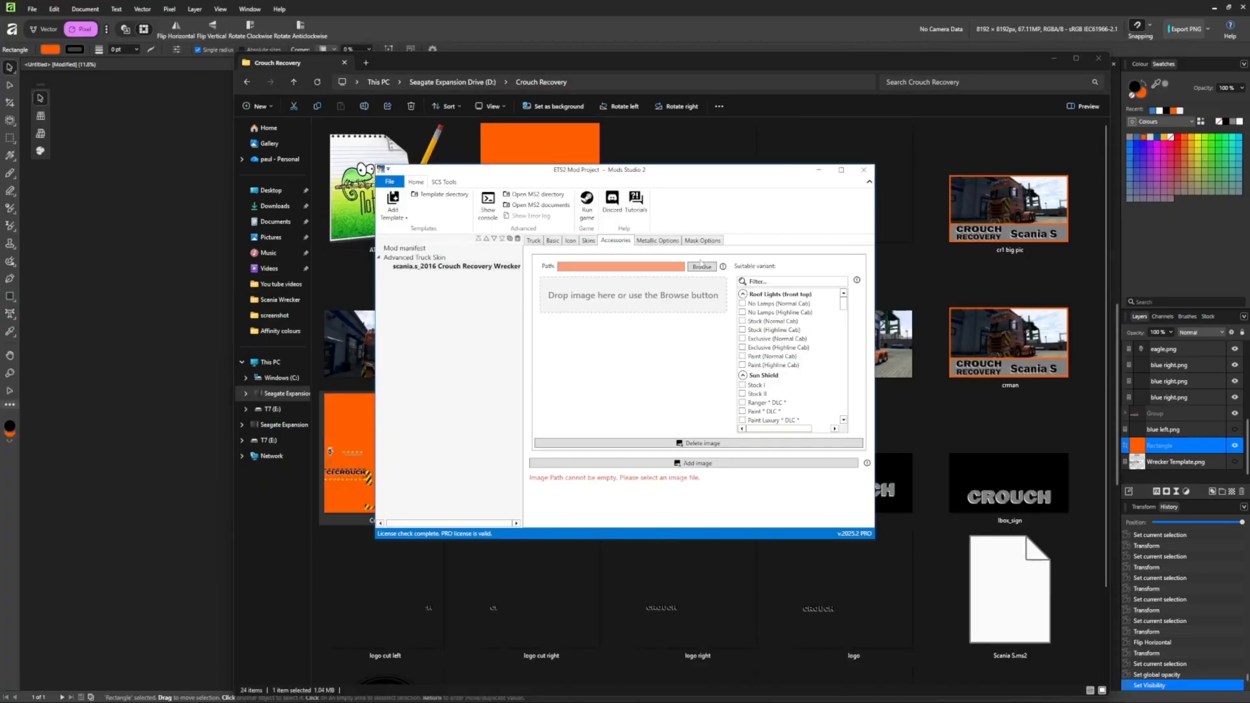
left_click(703, 267)
left_click_drag(844, 304, 845, 411)
left_click(743, 420)
Add a second accessory entry and create a 4x4 px orange swatch exported as cr3.png.
left_click(706, 466)
scroll(706, 466, "down", 5)
left_click_drag(654, 170, 649, 248)
left_click_drag(830, 422, 829, 526)
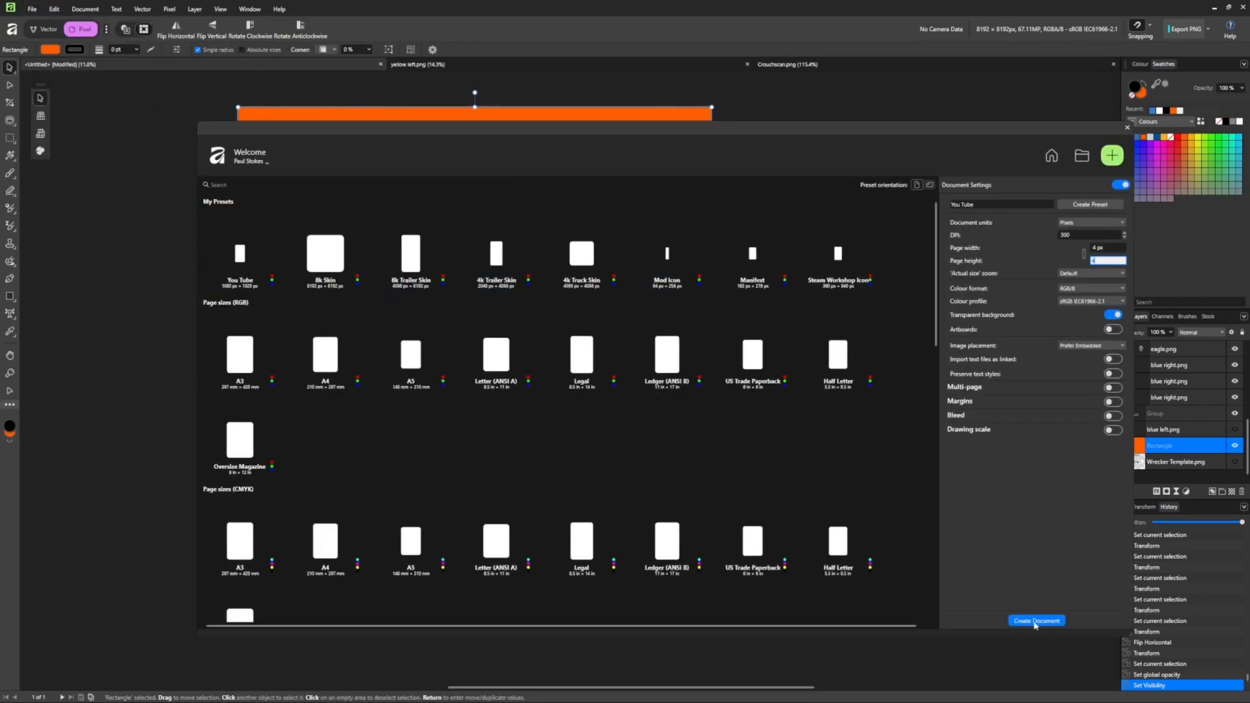
left_click(1039, 617)
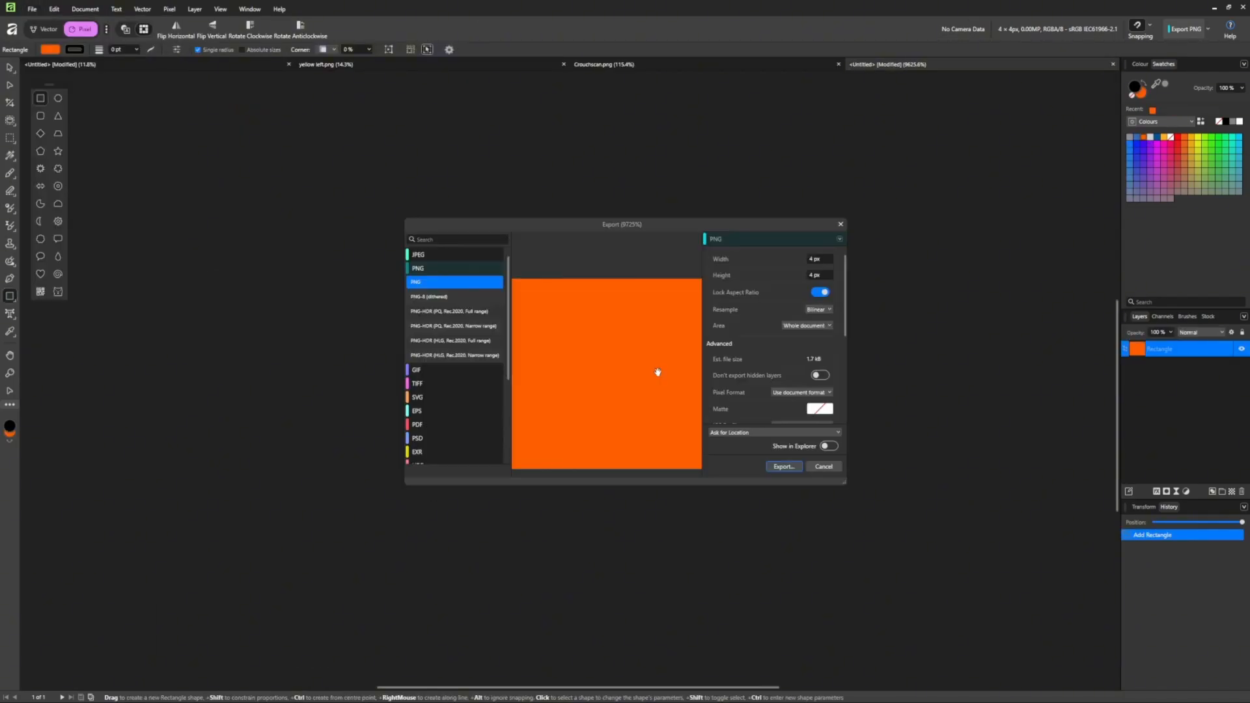
left_click(790, 467)
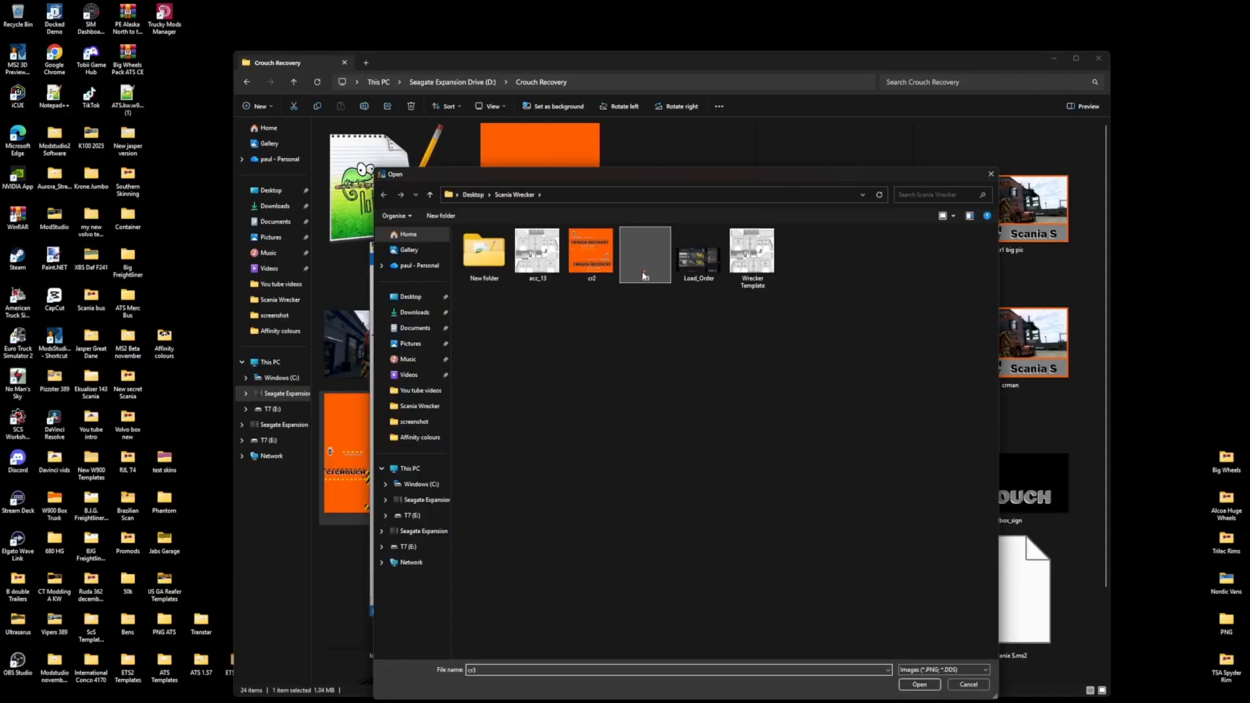
left_click(935, 678)
left_click_drag(831, 528, 831, 420)
Apply the image to Sun Shield Stock I and II, then add another accessory image file.
left_click_drag(620, 248, 790, 122)
scroll(541, 606, "down", 3)
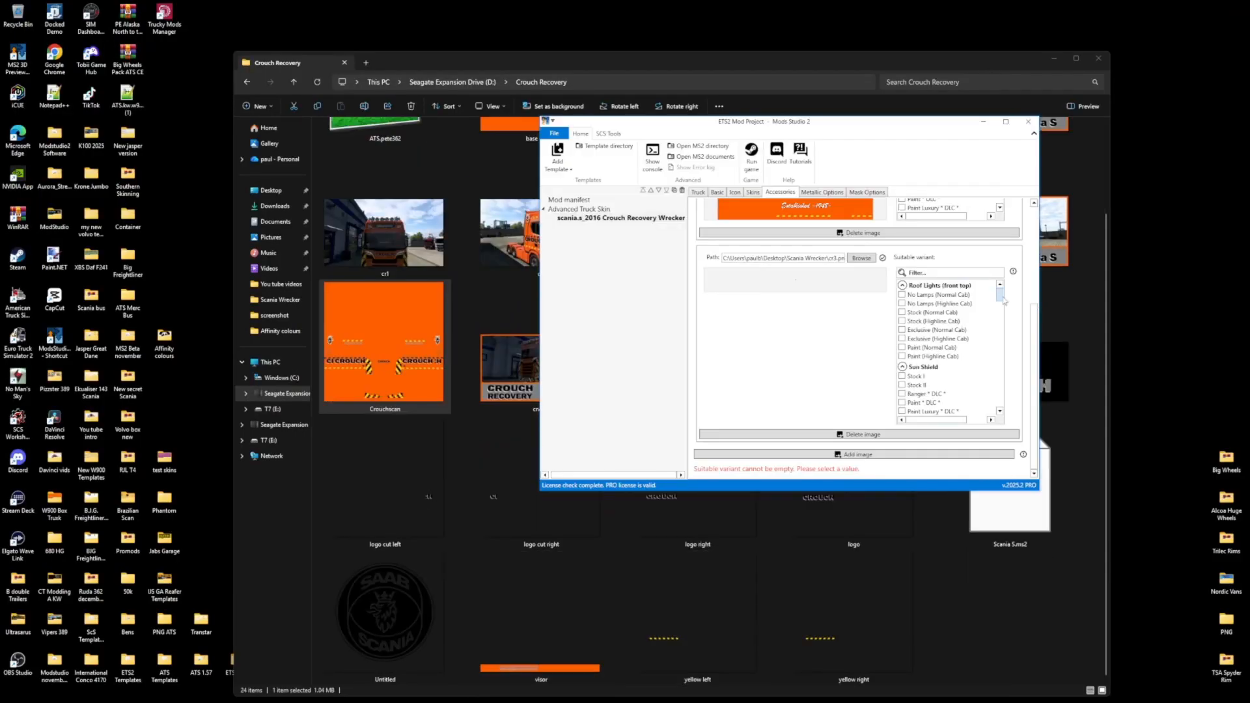
left_click_drag(1001, 297, 1001, 303)
left_click(916, 305)
left_click(916, 328)
scroll(928, 352, "down", 6)
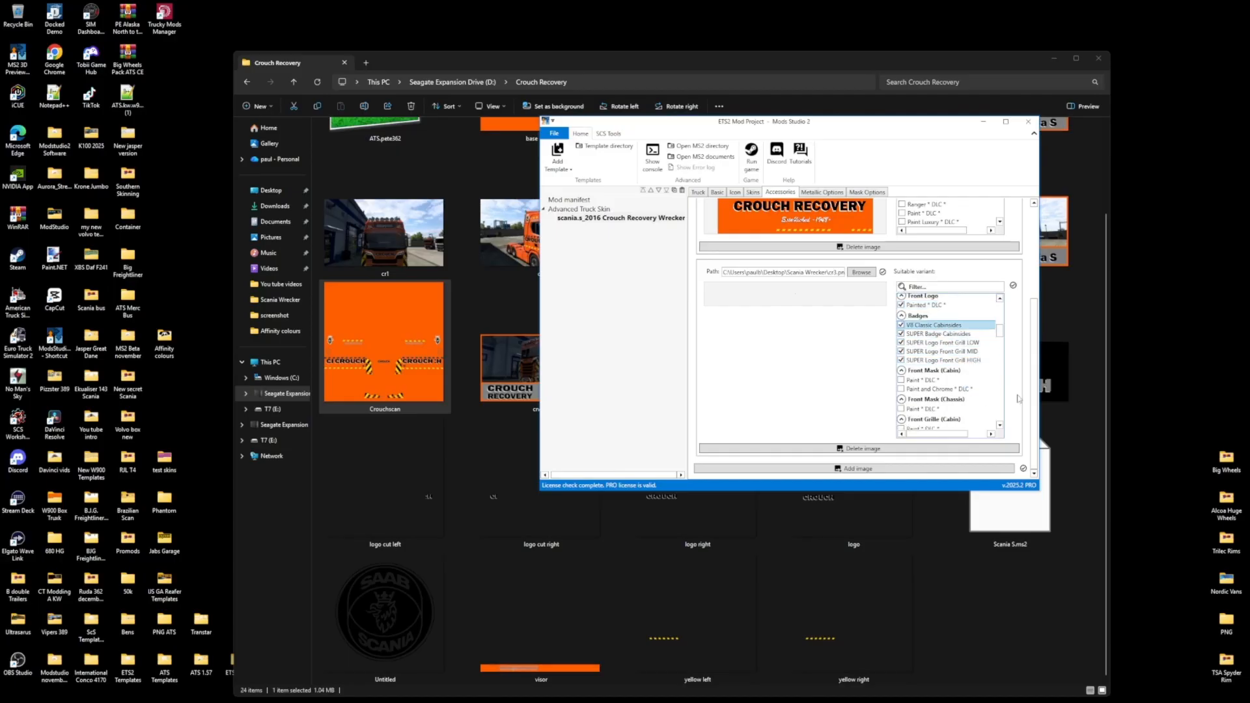
scroll(938, 374, "down", 10)
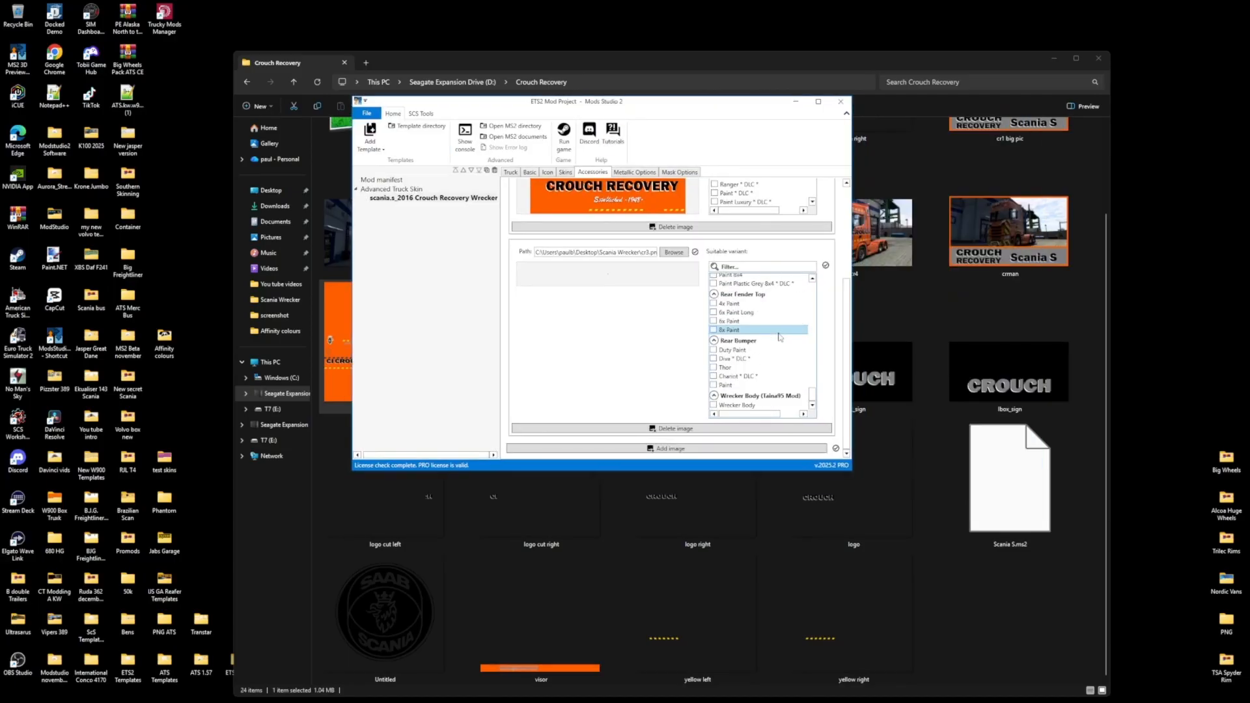
left_click(675, 449)
double_click(504, 490)
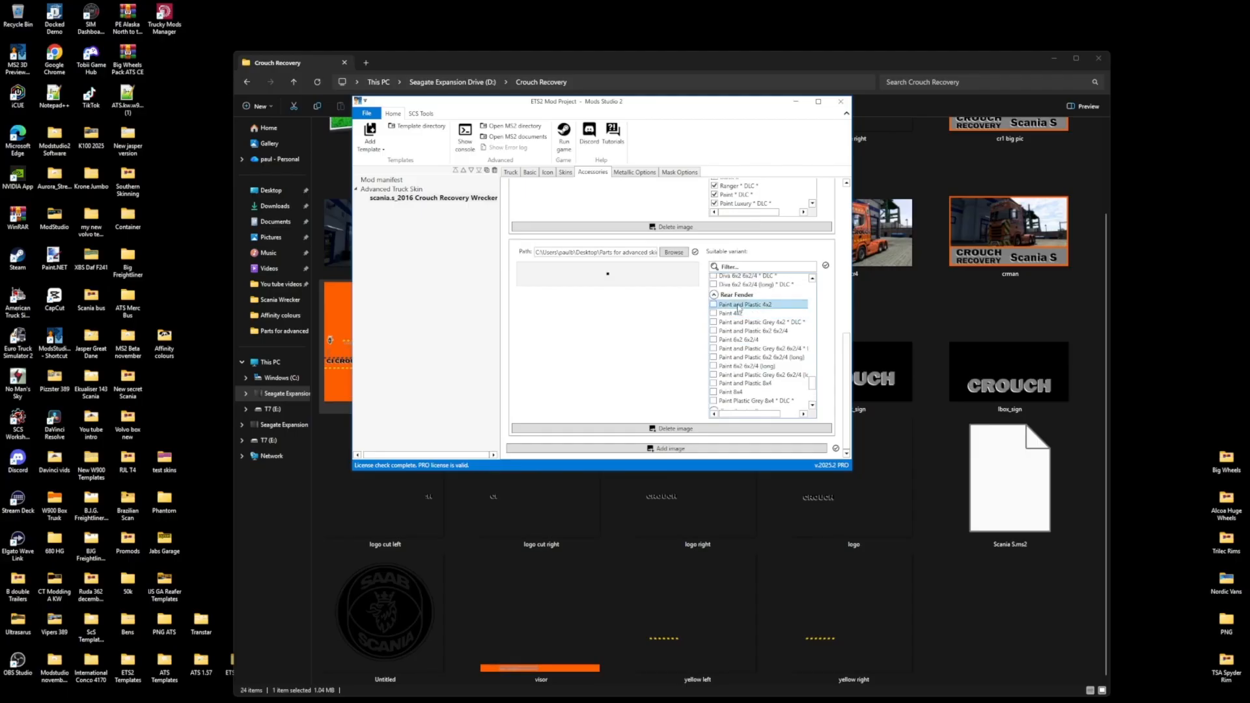
scroll(739, 352, "up", 3)
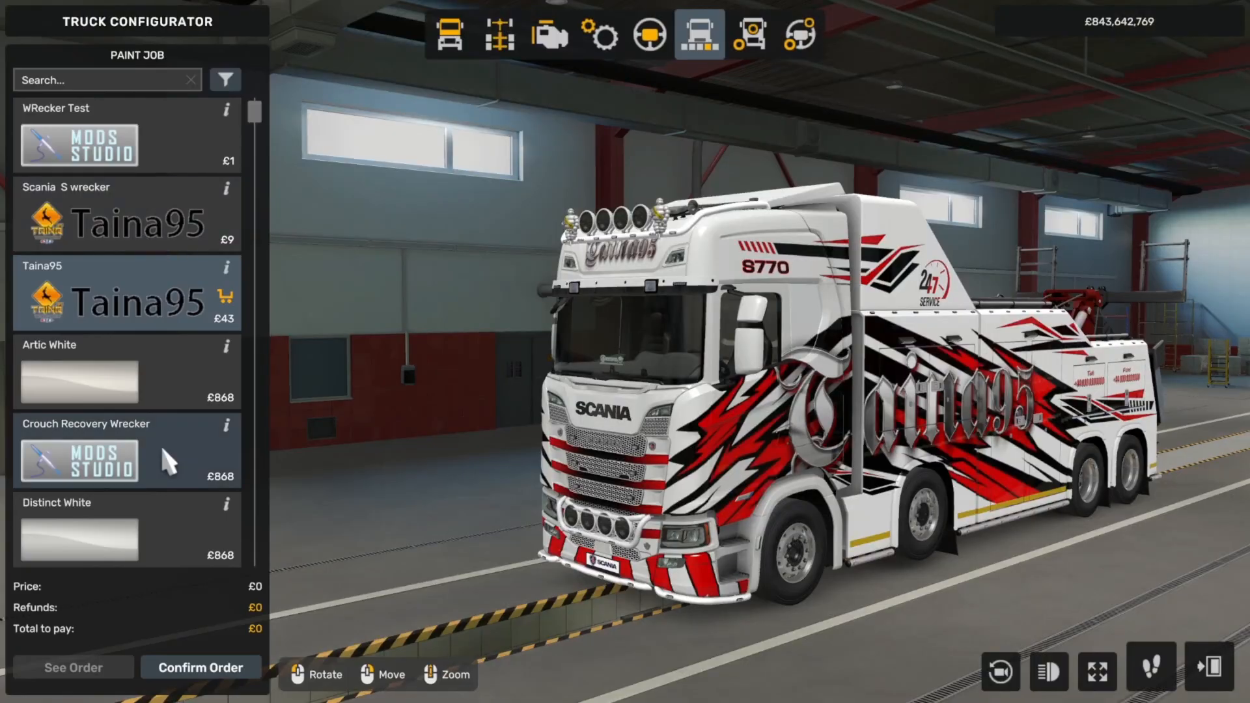
Choose the Crouch Recovery Wrecker paint job and orbit to view the truck's cab front.
left_click(174, 452)
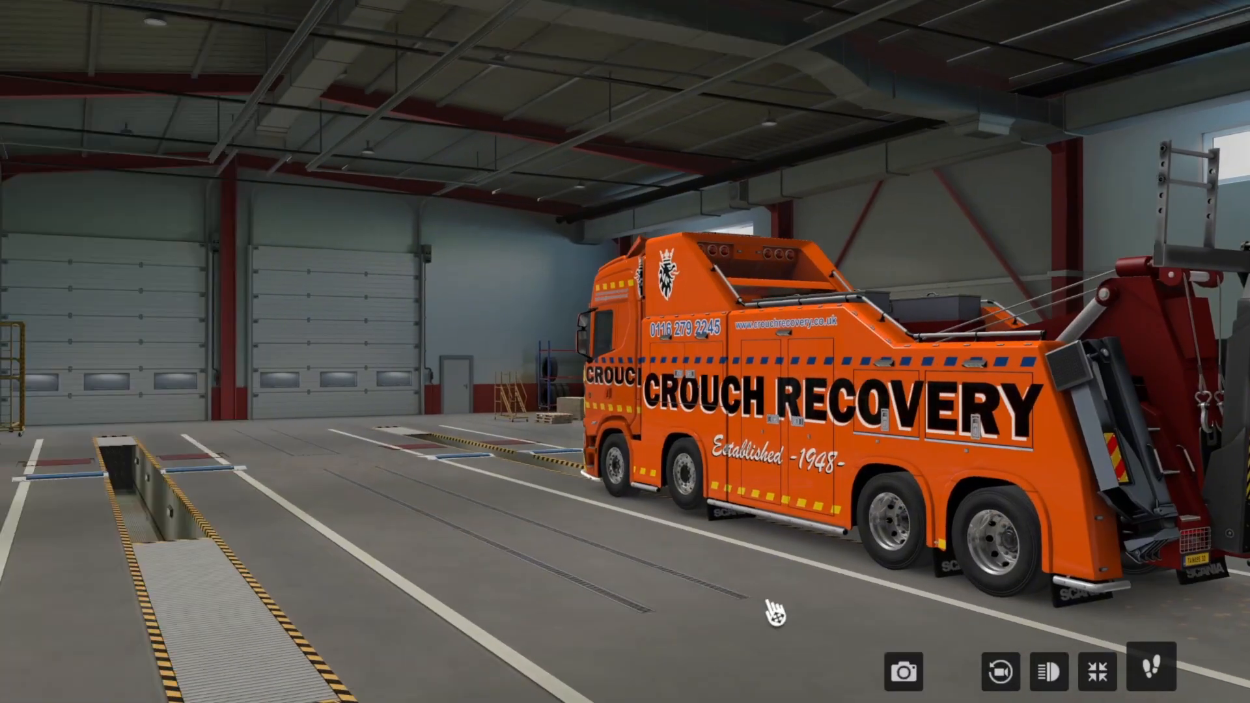
left_click_drag(775, 613, 648, 609)
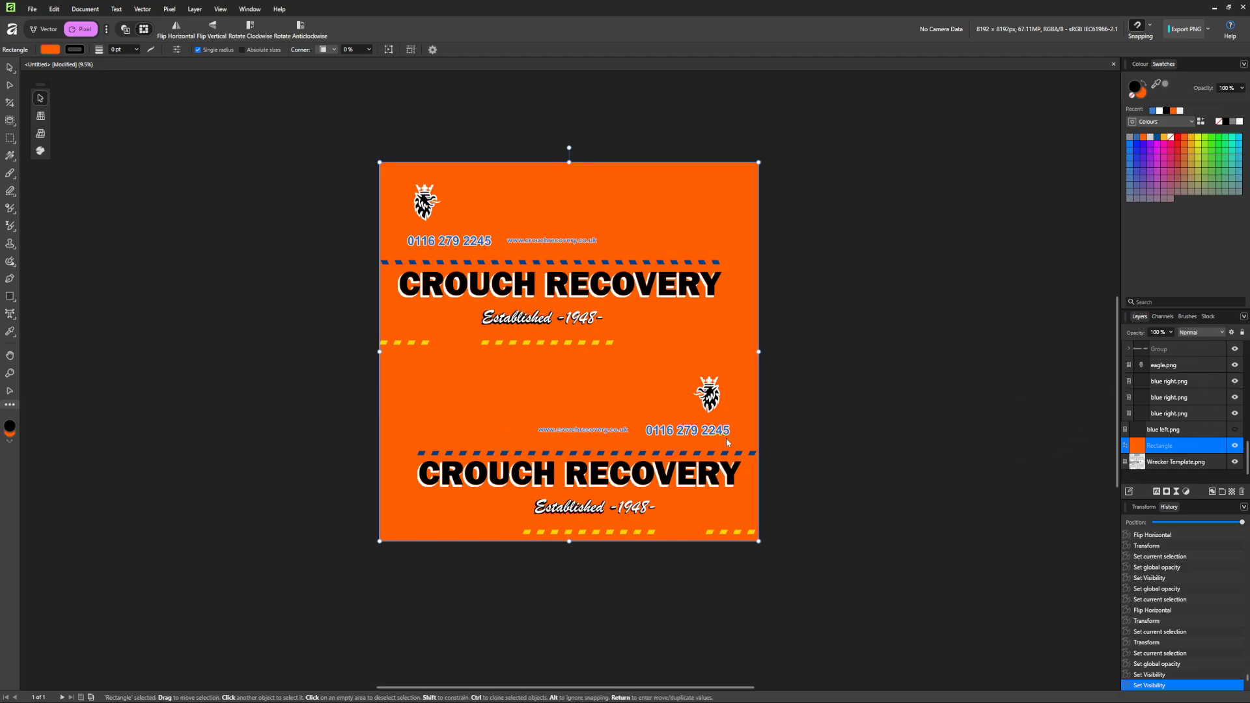
left_click_drag(529, 346, 528, 350)
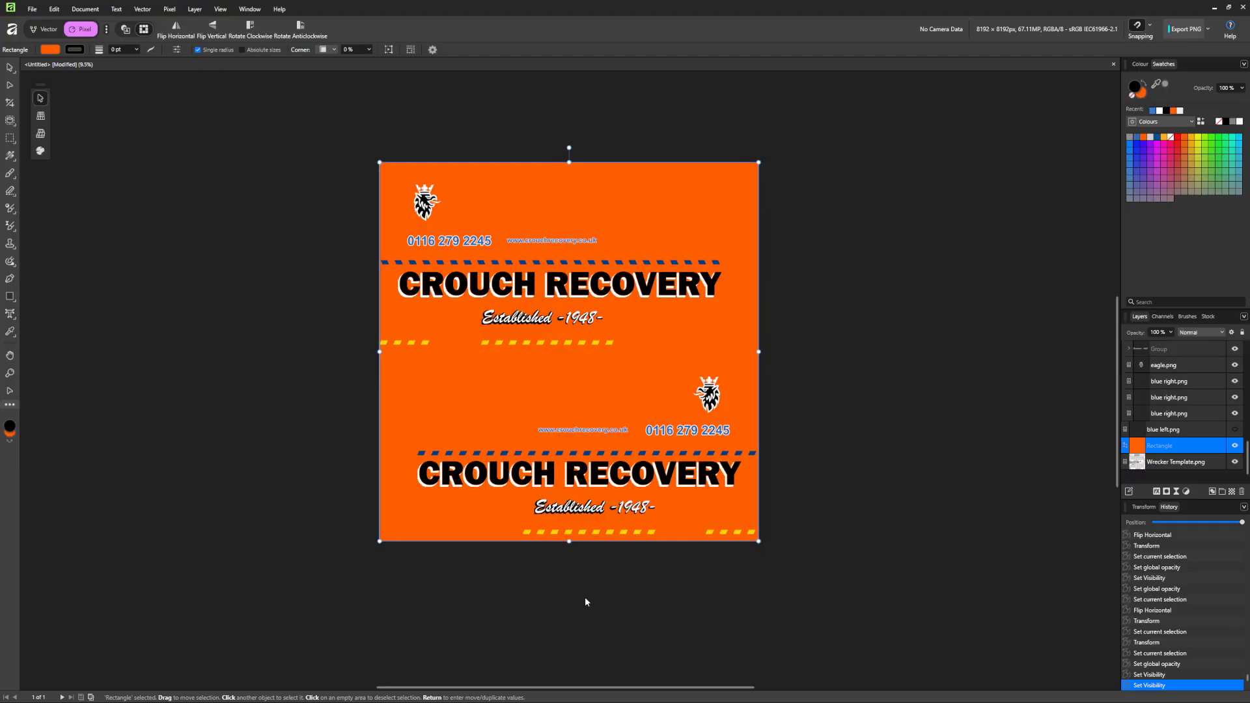
mouse_move(1033, 701)
mouse_move(690, 692)
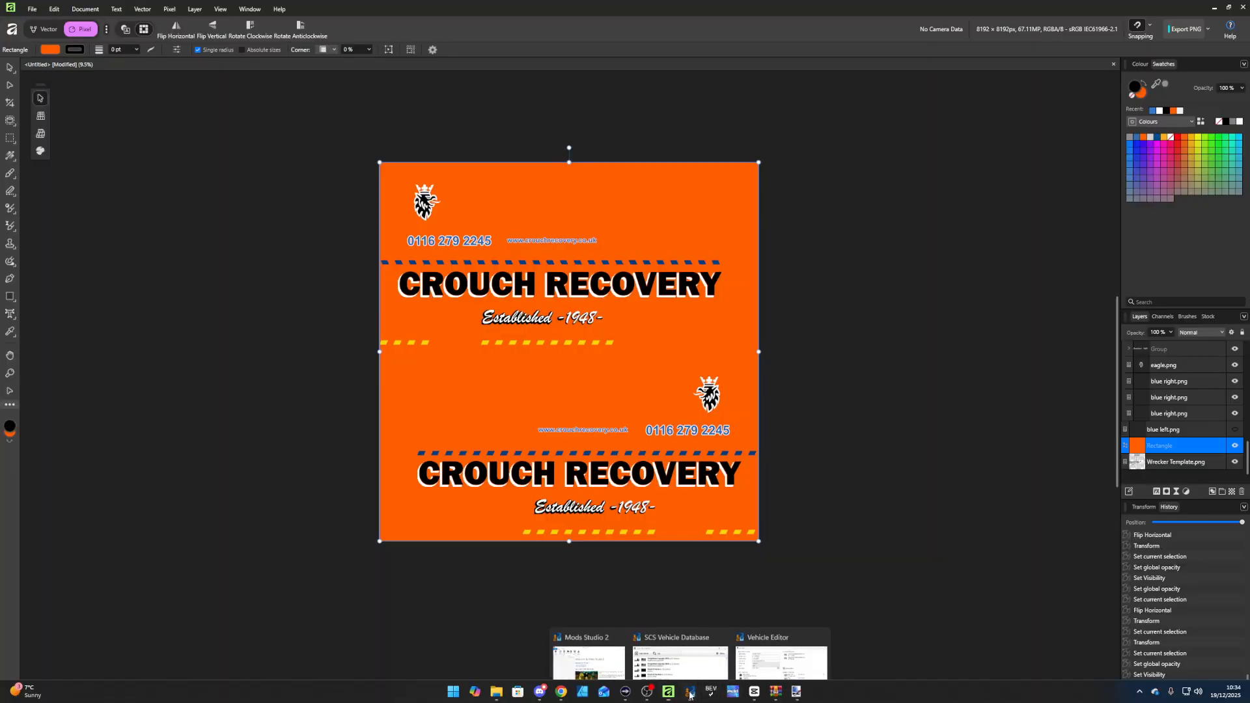
Close the Vehicle Editor, SCS Vehicle Database and Mods Studio 2 windows.
left_click(779, 614)
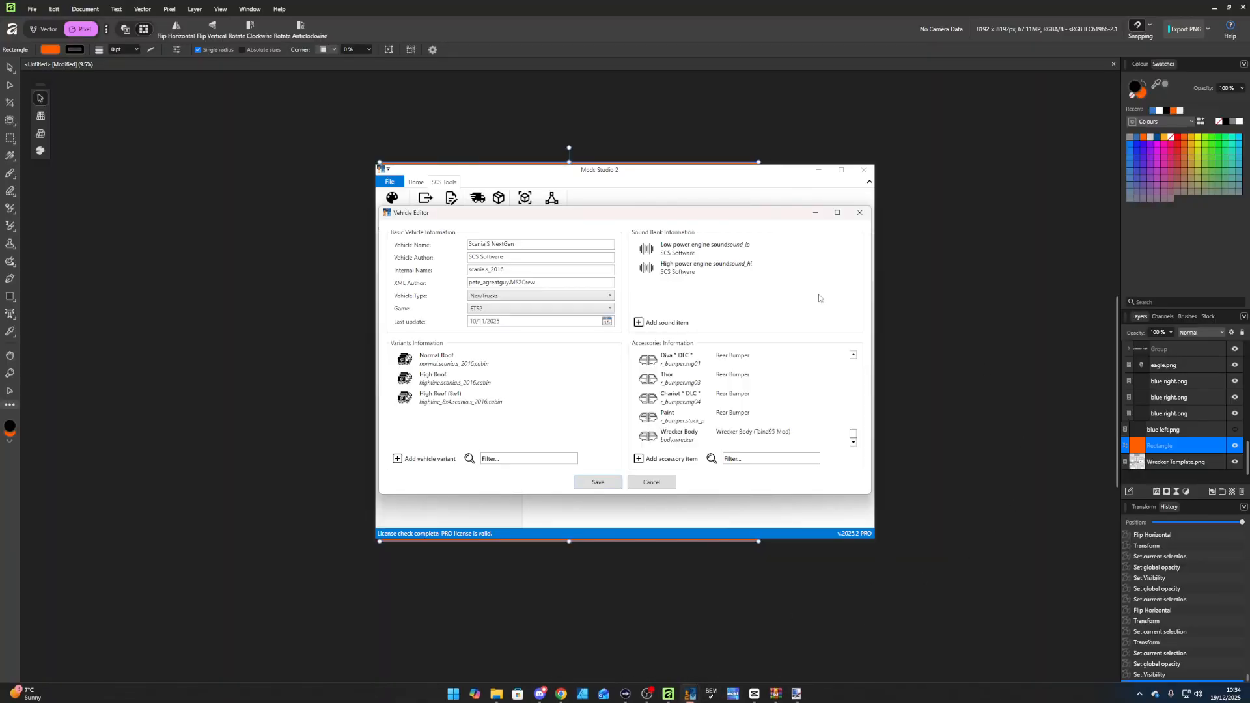
left_click(860, 213)
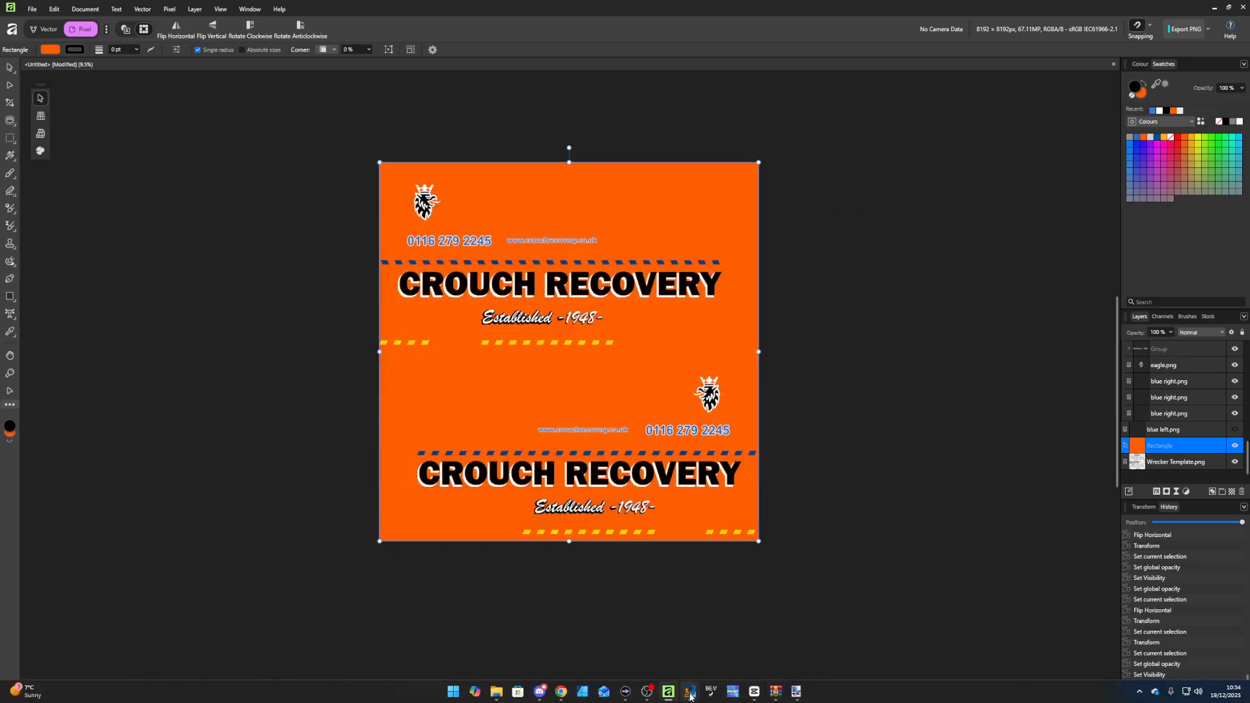
mouse_move(691, 691)
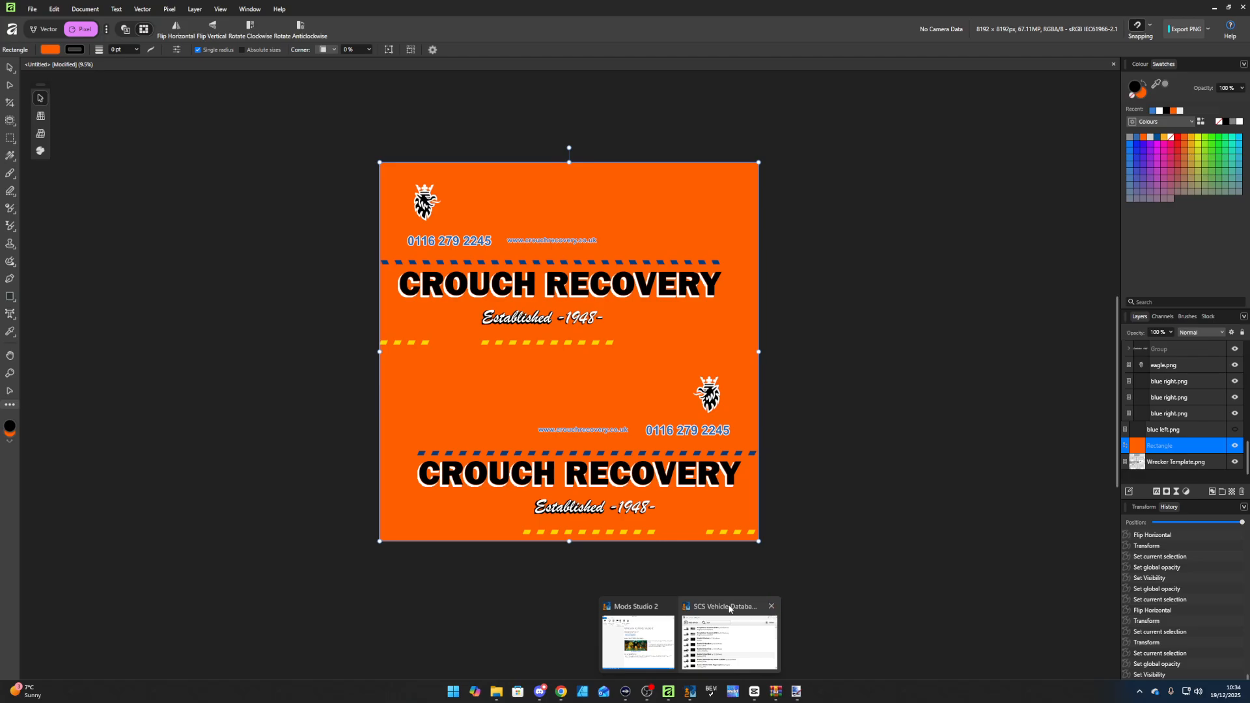
left_click(772, 606)
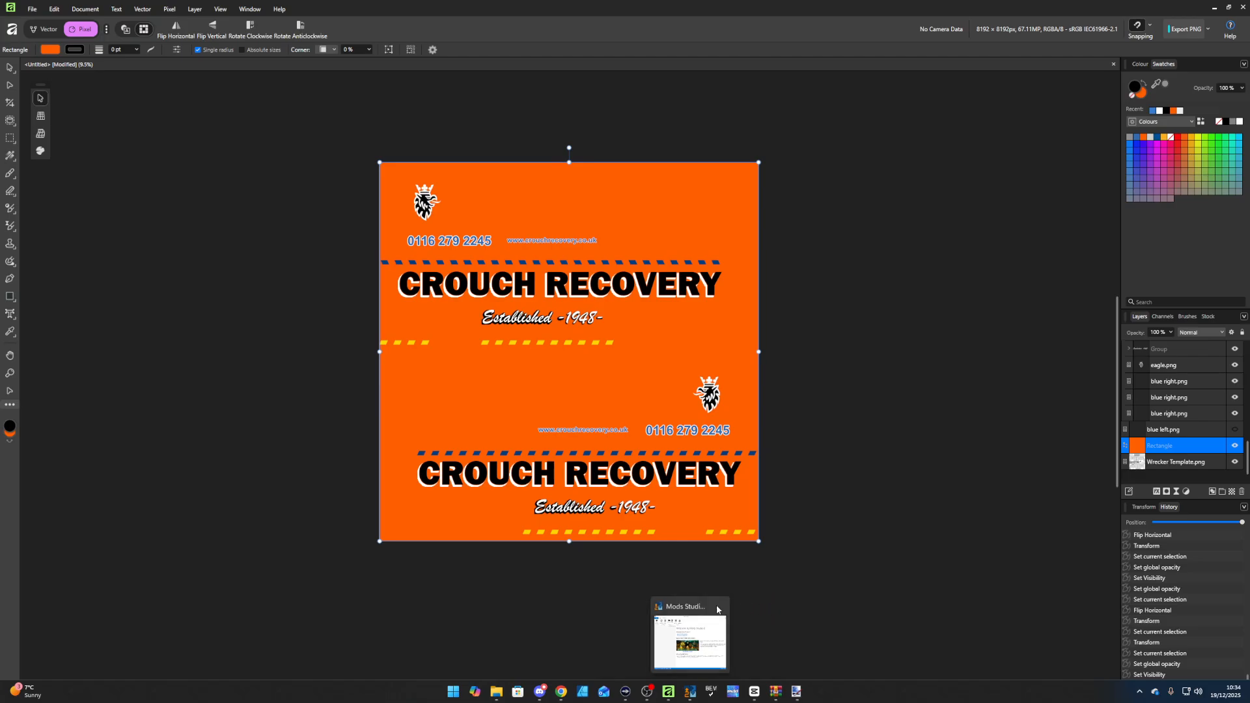
left_click(716, 613)
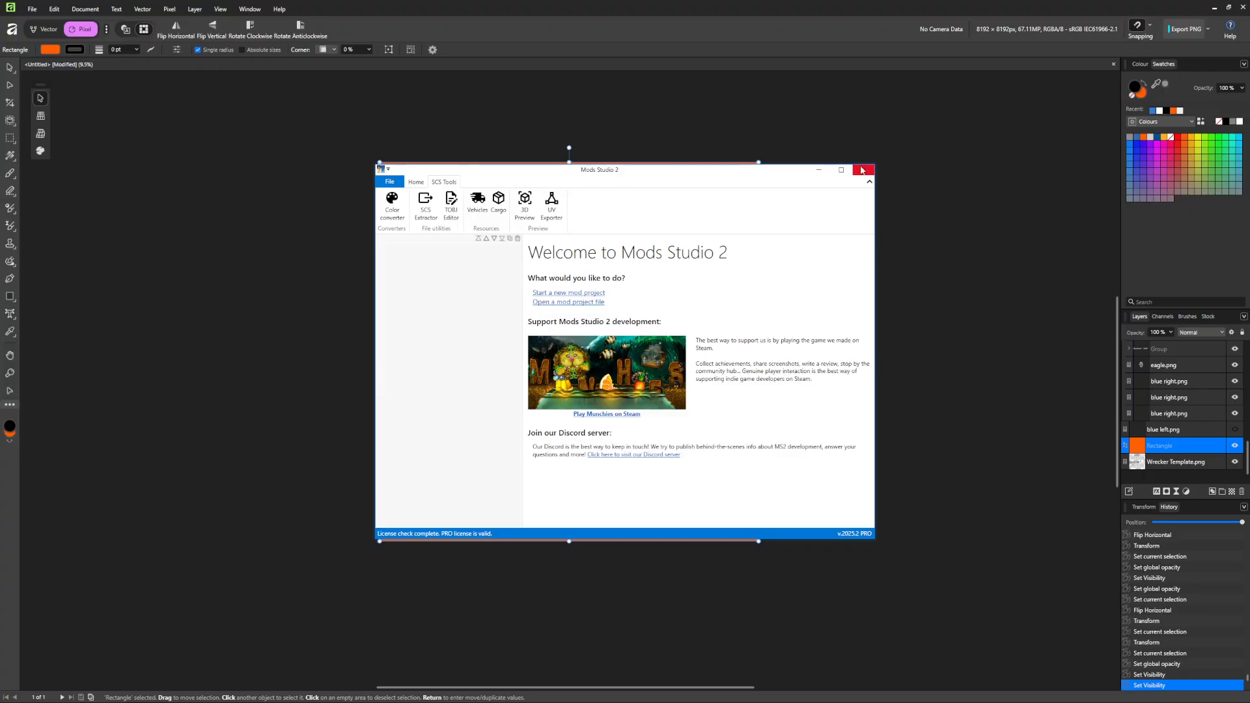
left_click(863, 170)
Relaunch Mods Studio 2, dismiss the vehicle XML versions notice, and show the File page.
mouse_move(682, 695)
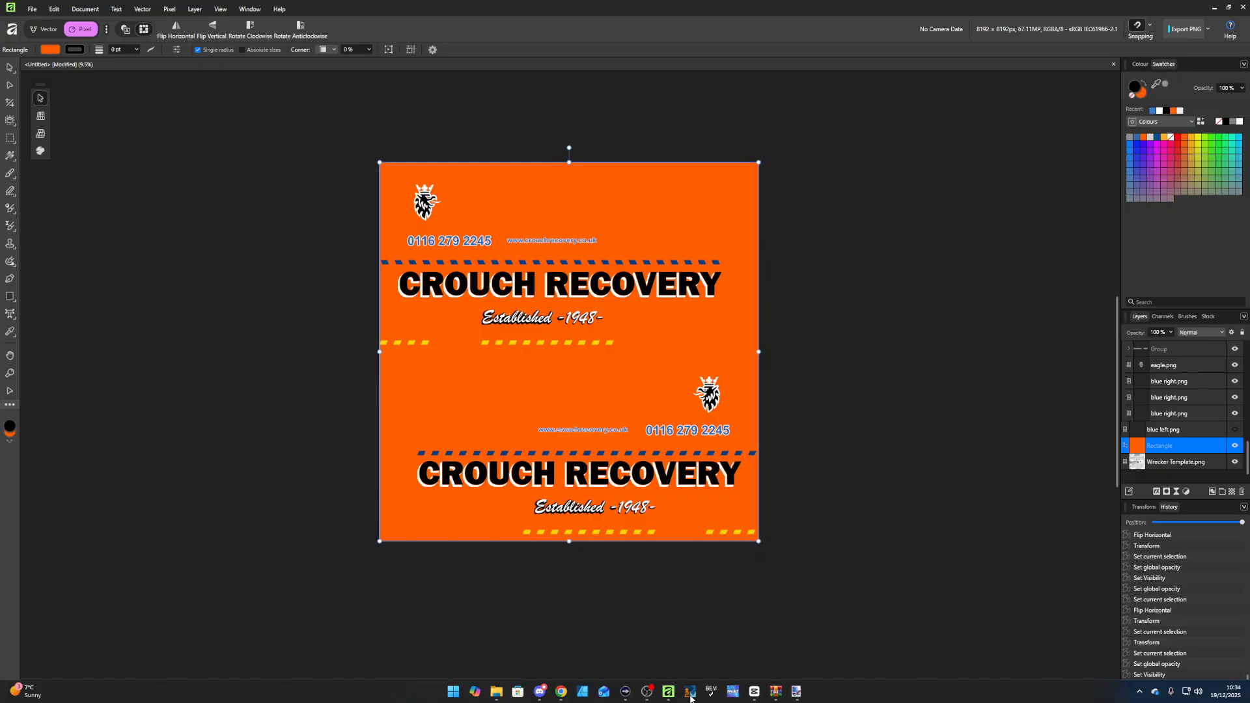
left_click(690, 694)
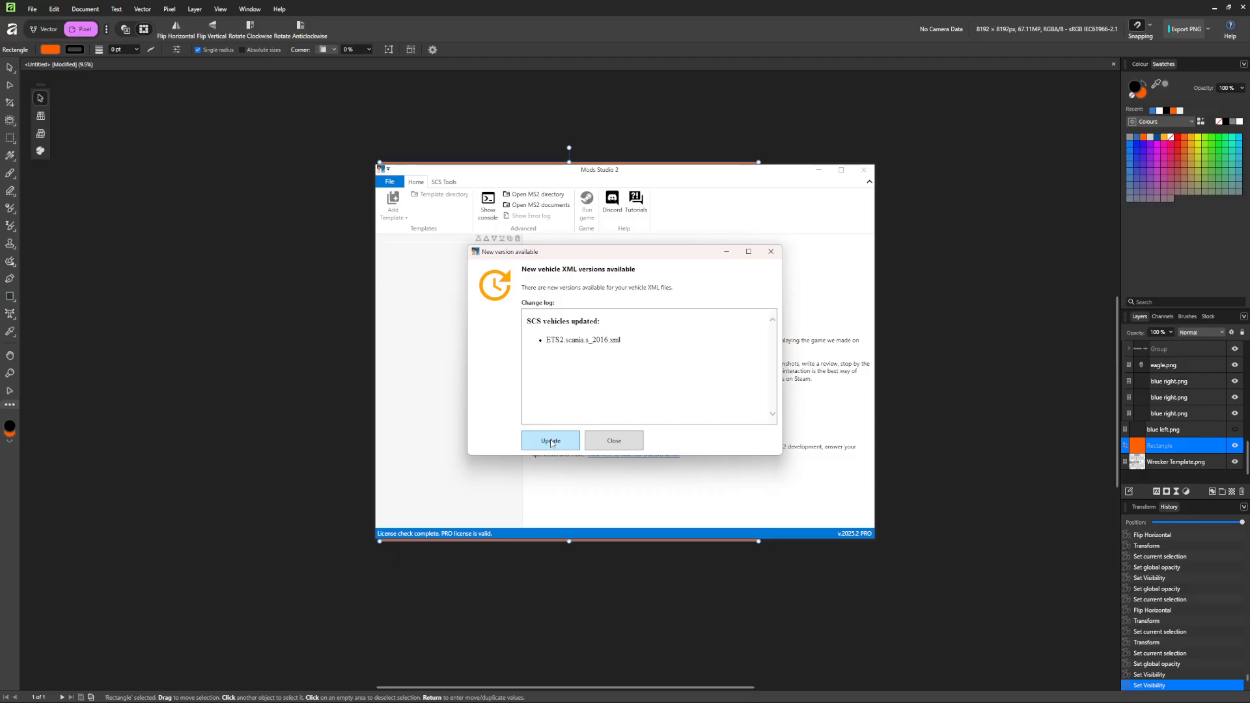
left_click(615, 443)
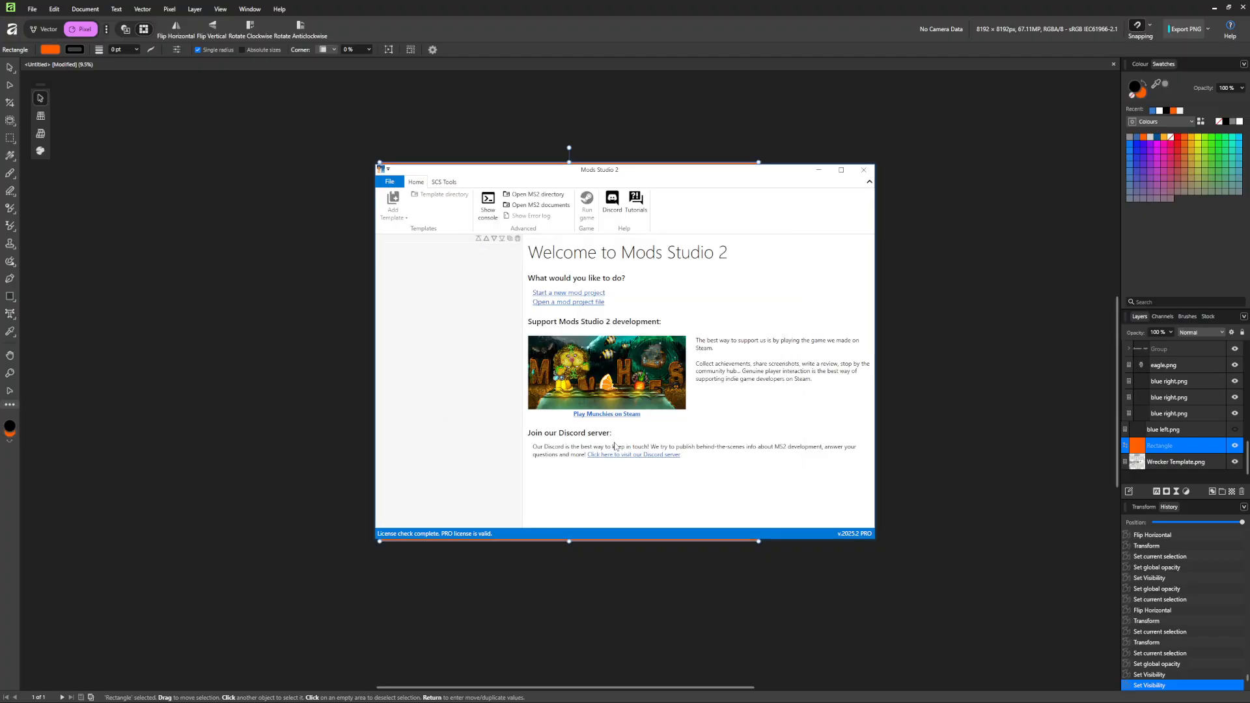
left_click(391, 183)
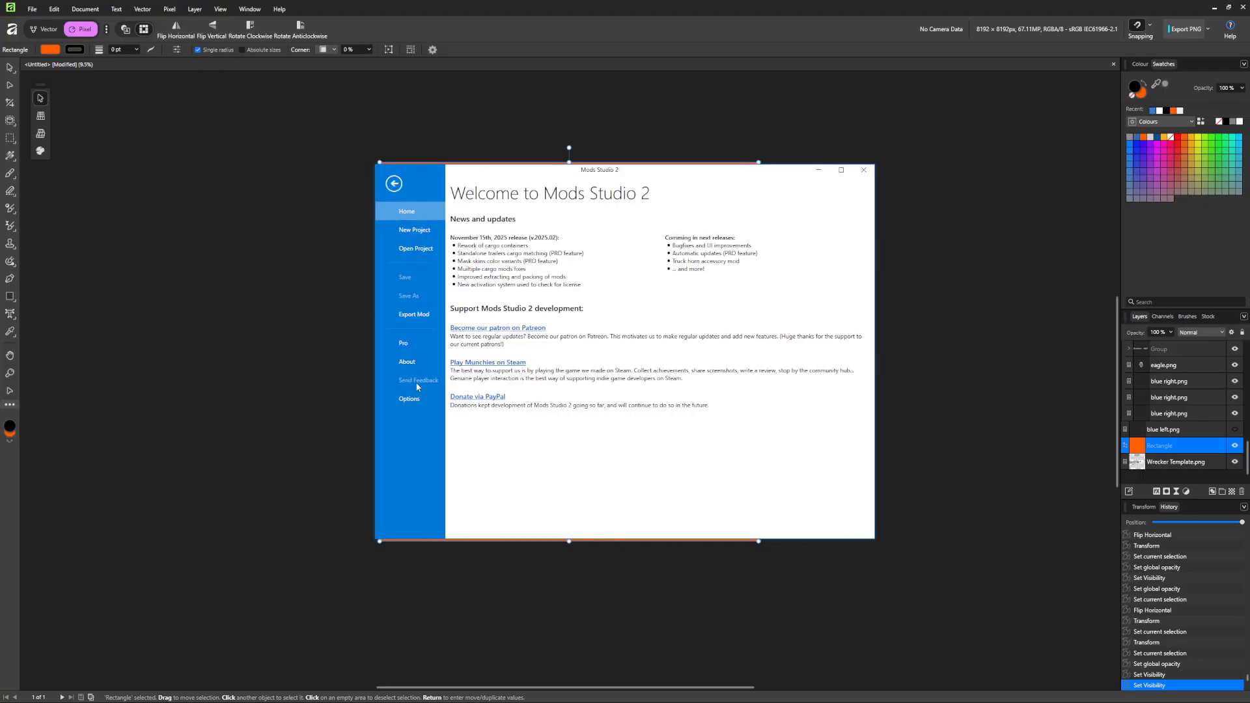
Review the global XML settings, keeping XML update behavior on Ask.
left_click(408, 405)
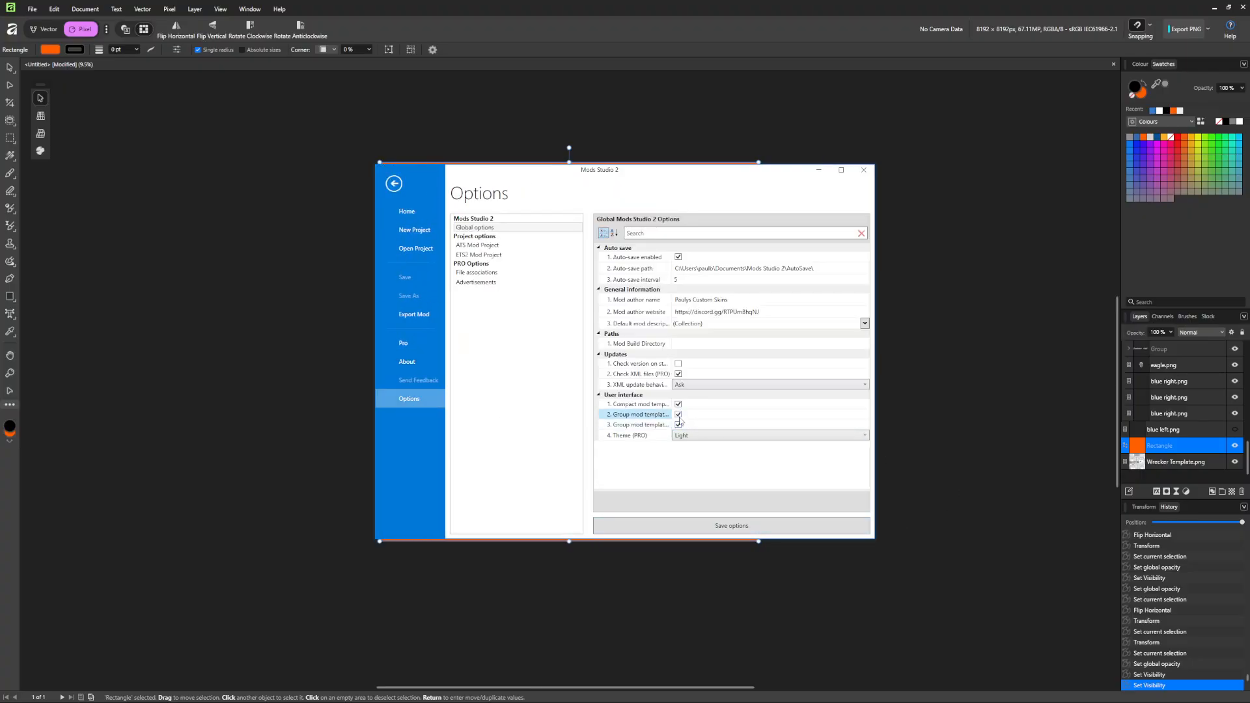
left_click(633, 375)
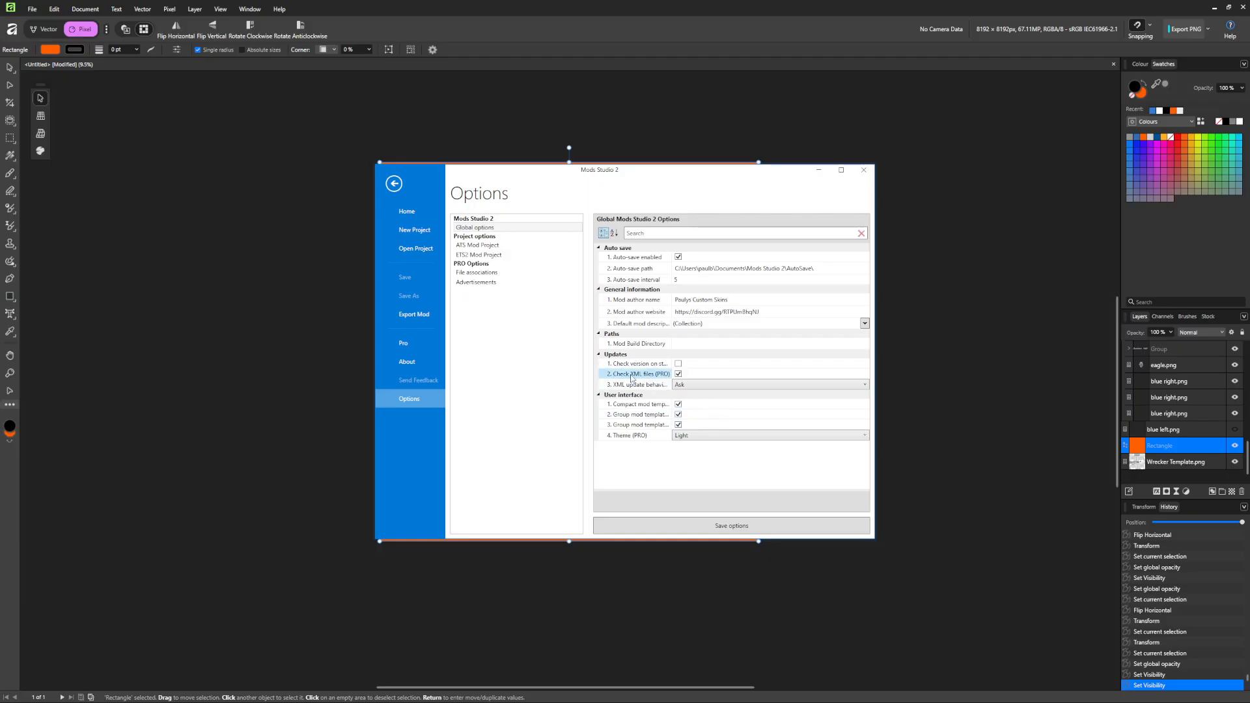
left_click(680, 385)
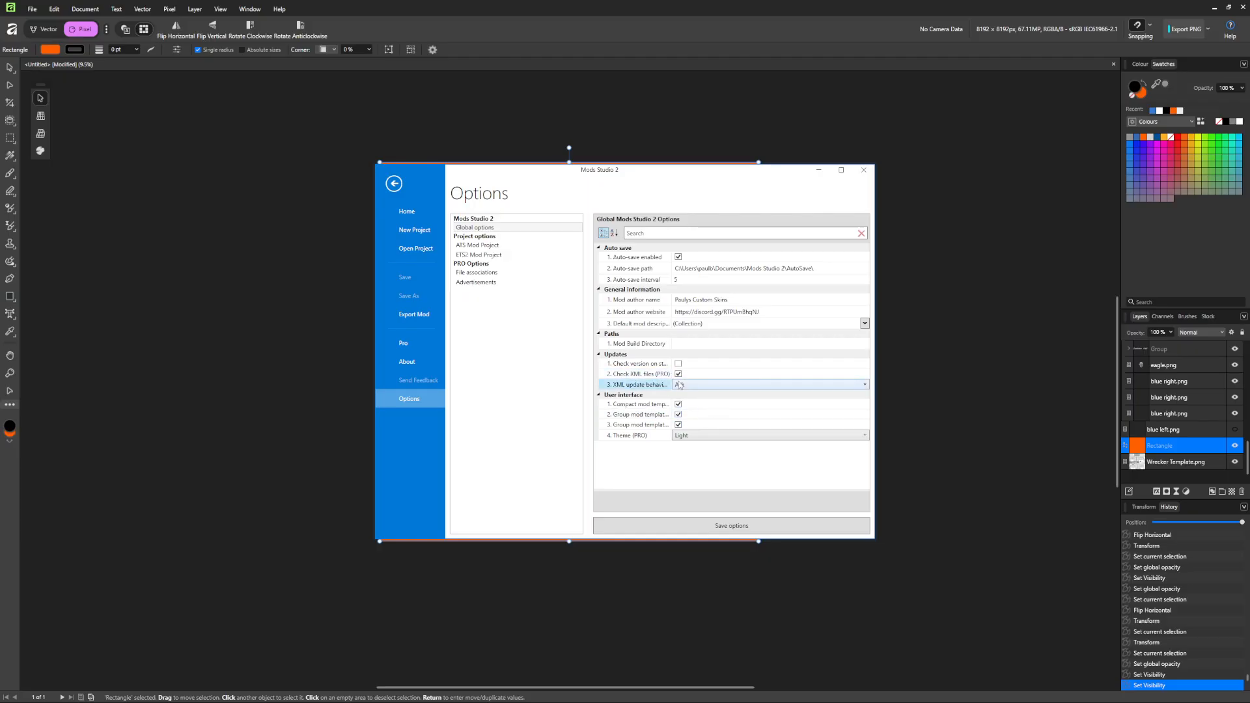
left_click(679, 377)
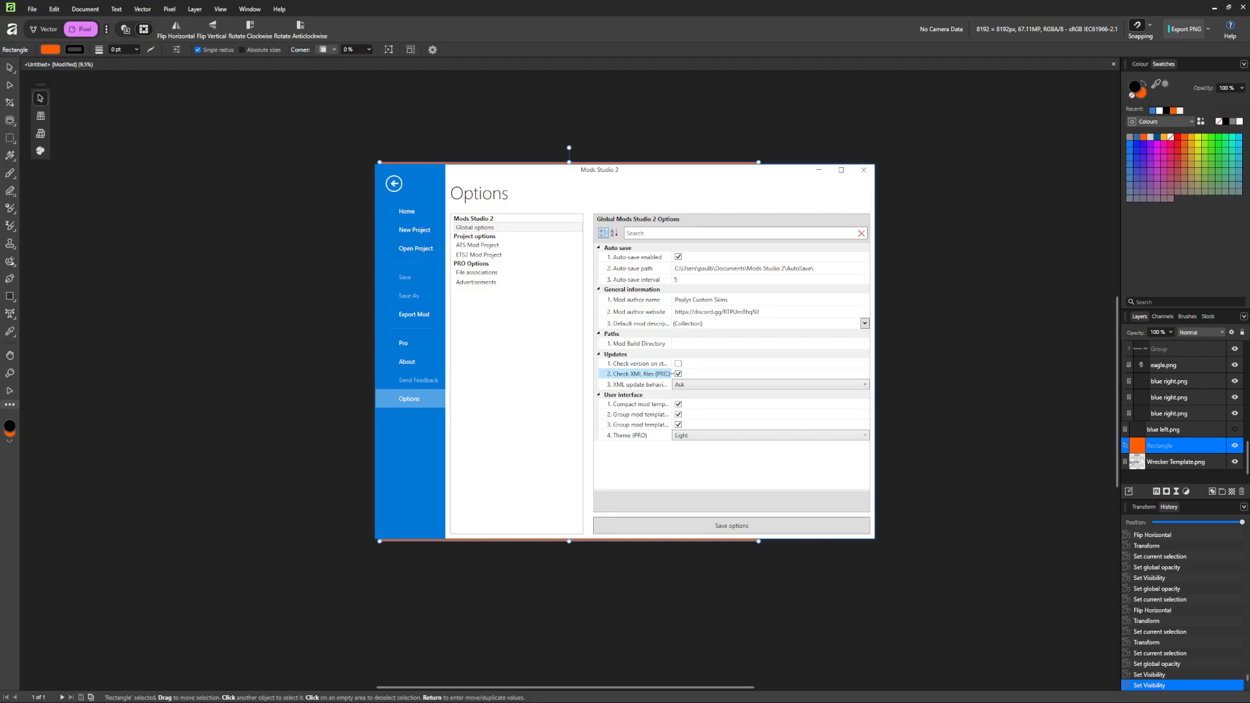
left_click(699, 385)
left_click(686, 385)
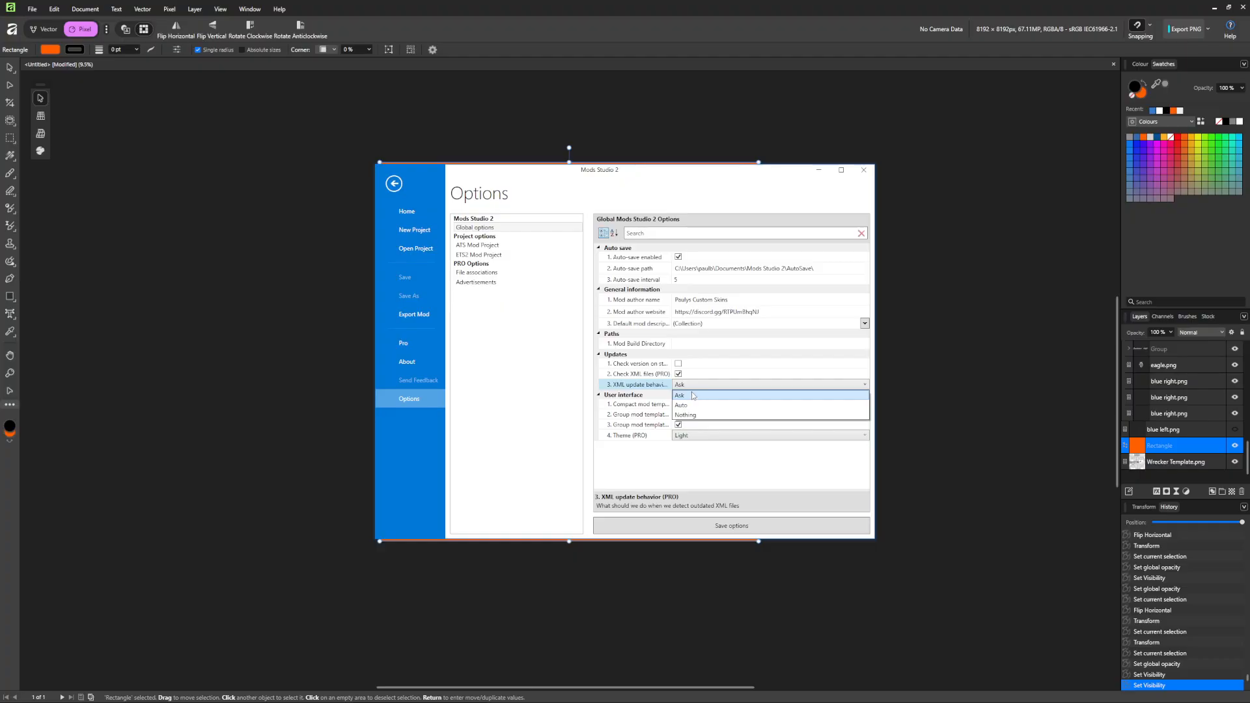
left_click(696, 386)
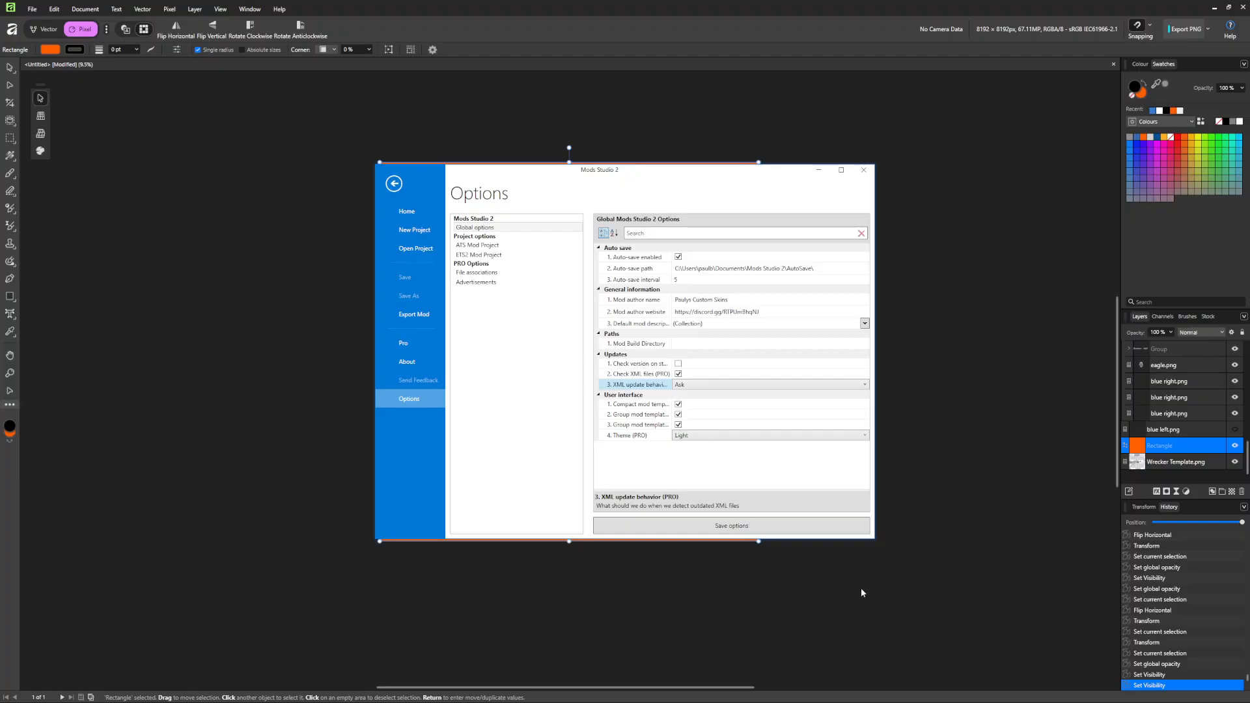
Save options with Check XML files on, close Mods Studio, and hide Affinity's orange background.
left_click(679, 375)
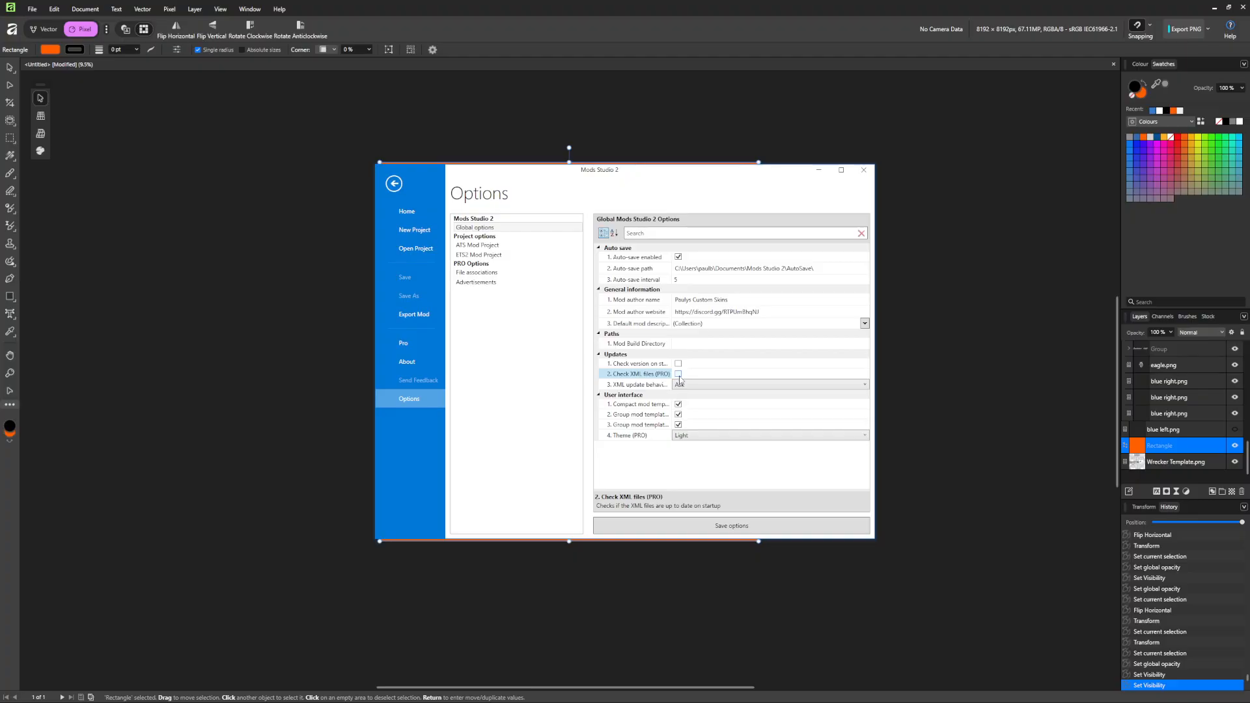
left_click(678, 375)
left_click(721, 526)
left_click(869, 172)
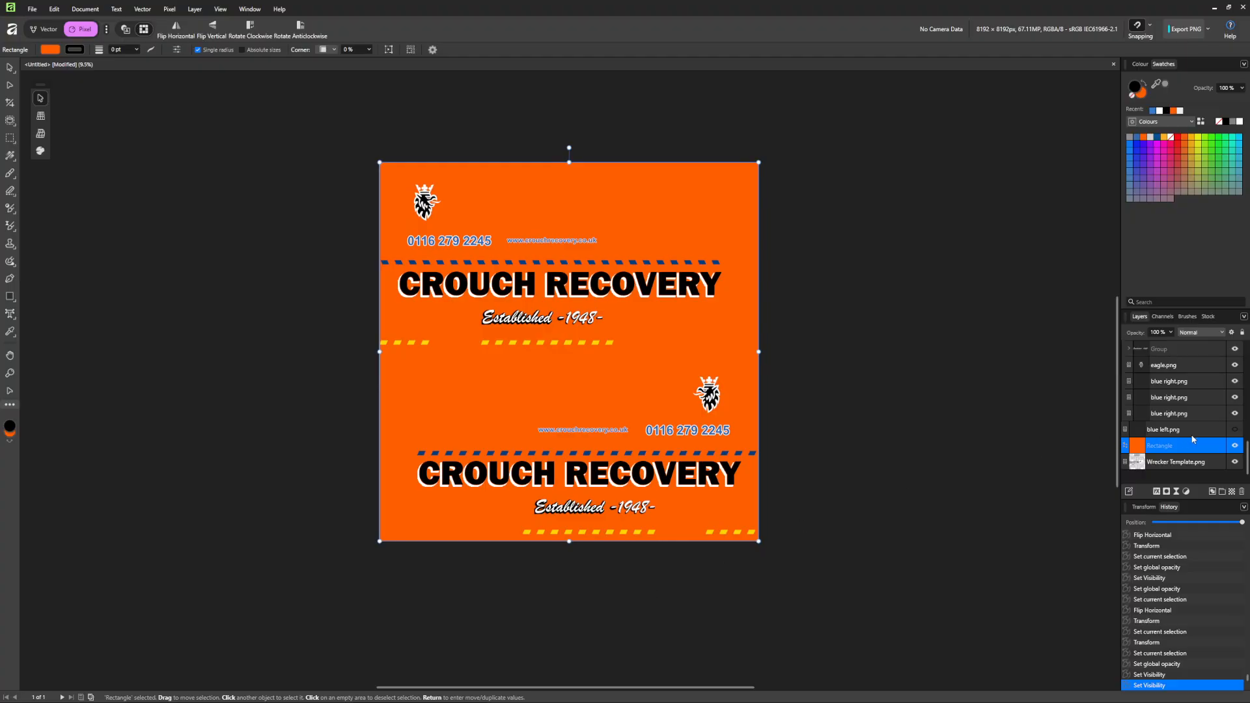
left_click(1233, 446)
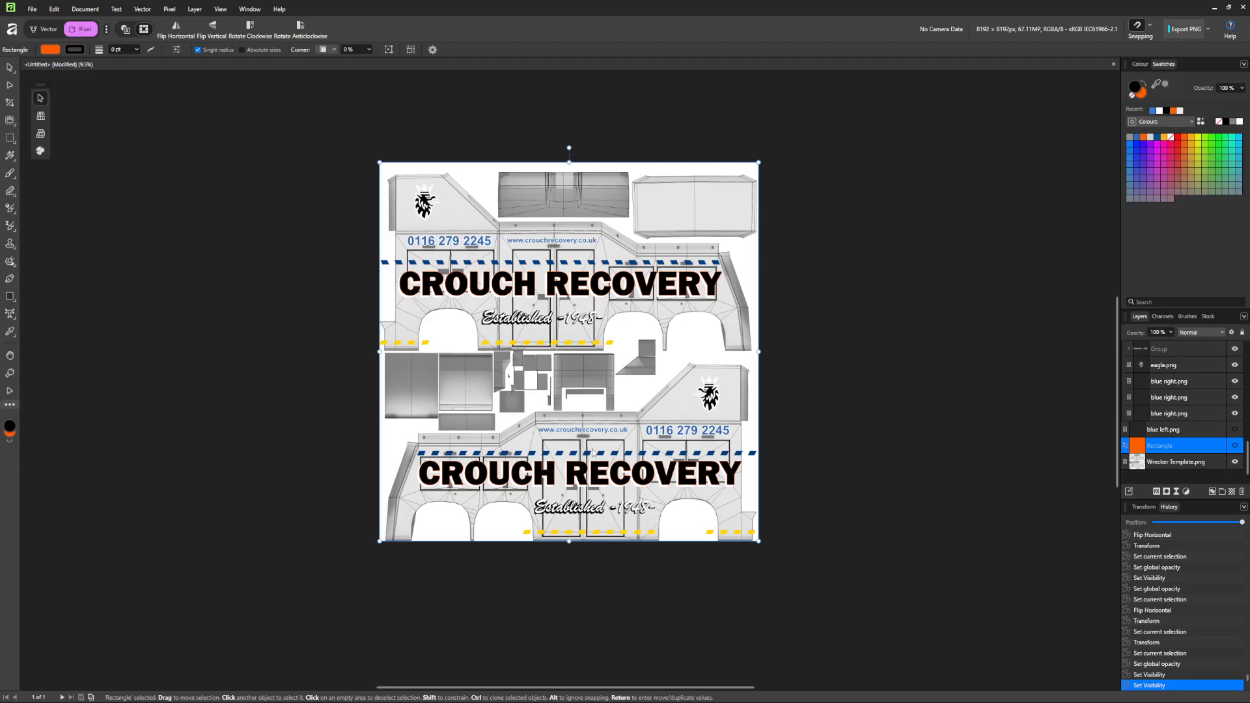